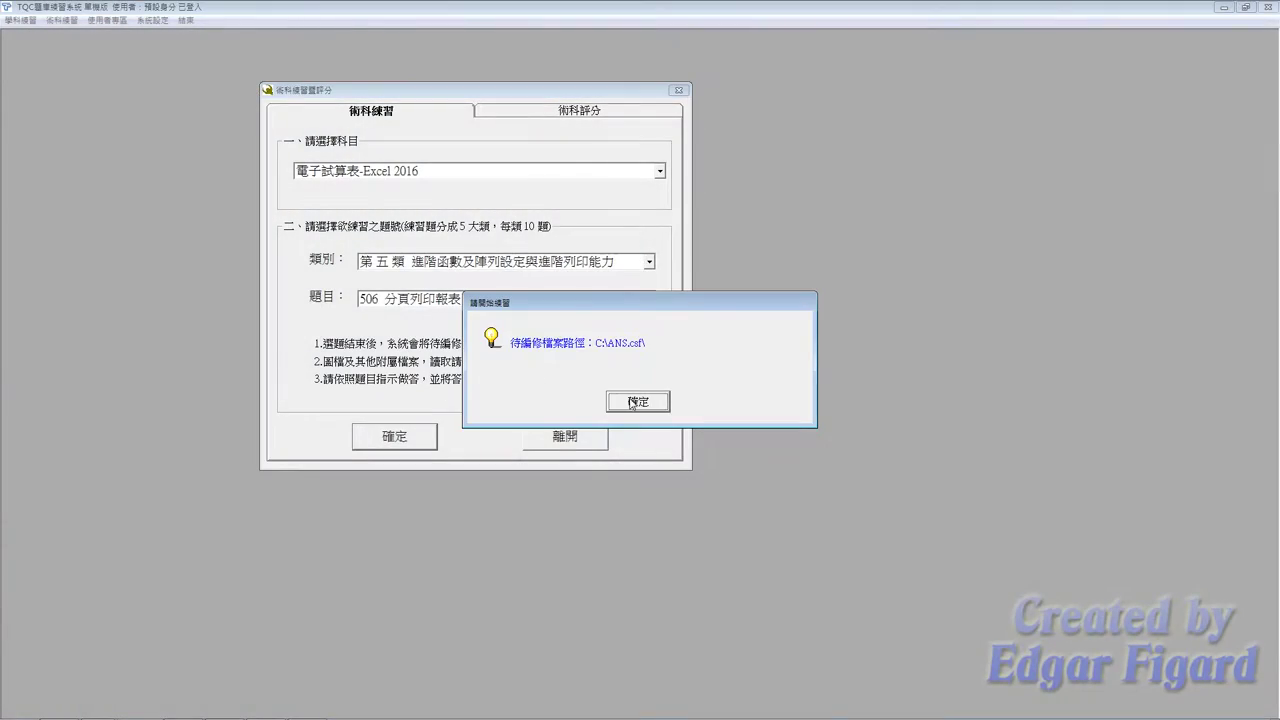
Acknowledge the answer-file location message and open C:\ANS.csf\EX05\EXD05.xlsx.
{"action": "left_click", "coordinate": [631, 402]}
{"action": "double_click", "coordinate": [226, 89]}
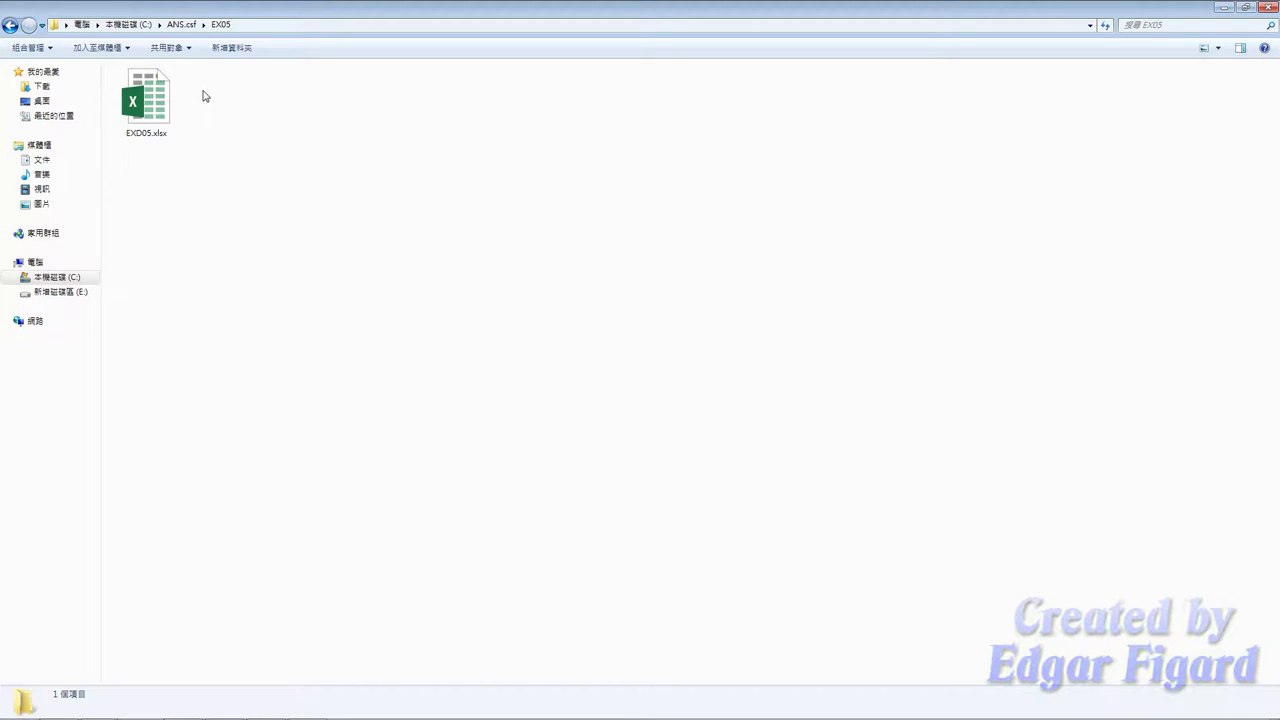
{"action": "double_click", "coordinate": [146, 100]}
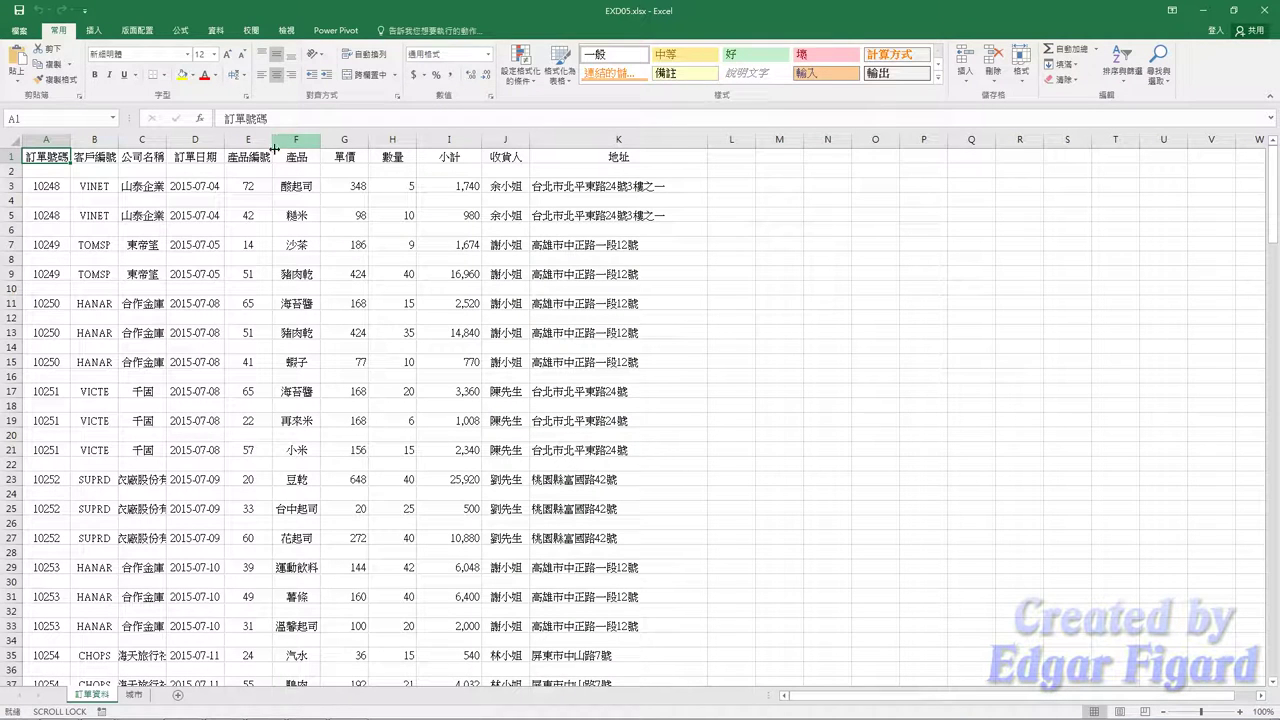
Select the blank cells in A1:K195 with Go To Special and delete their sheet rows.
{"action": "mouse_move", "coordinate": [48, 160]}
{"action": "left_mouse_down"}
{"action": "mouse_move", "coordinate": [526, 716]}
{"action": "mouse_move", "coordinate": [550, 714]}
{"action": "left_mouse_up"}
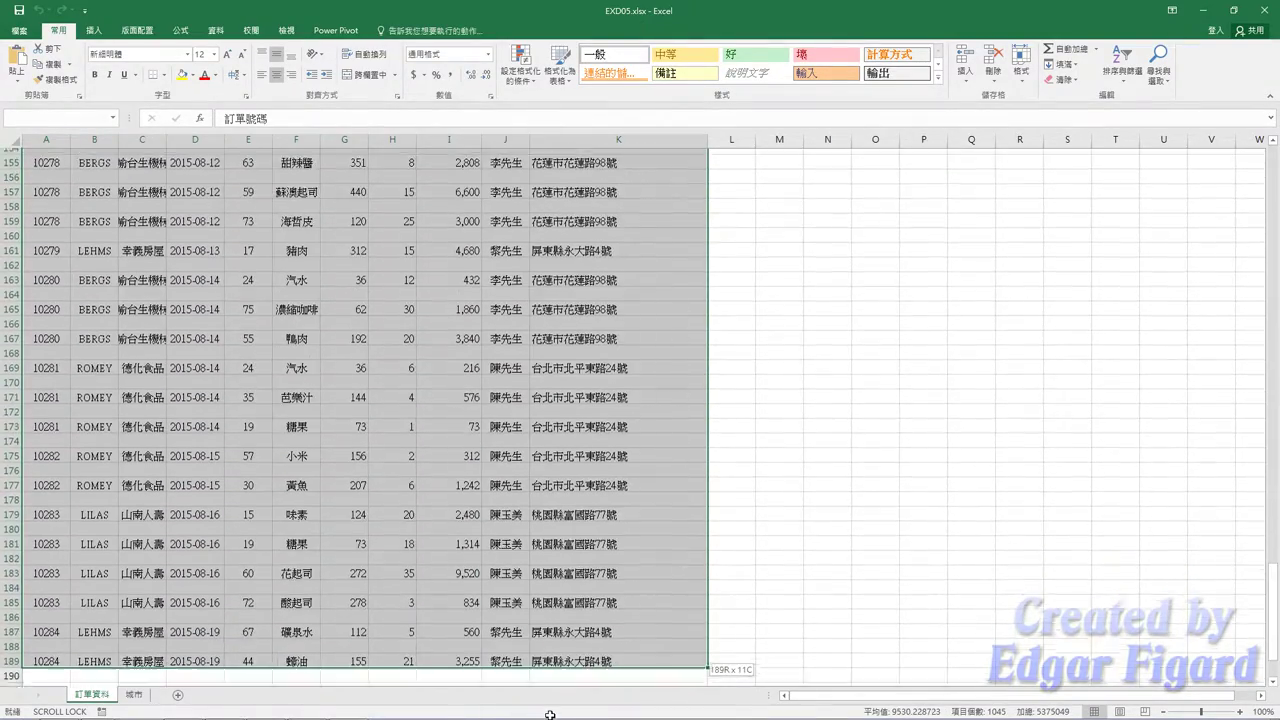
{"action": "mouse_move", "coordinate": [550, 714]}
{"action": "left_mouse_down"}
{"action": "mouse_move", "coordinate": [567, 610]}
{"action": "mouse_move", "coordinate": [567, 640]}
{"action": "left_mouse_up"}
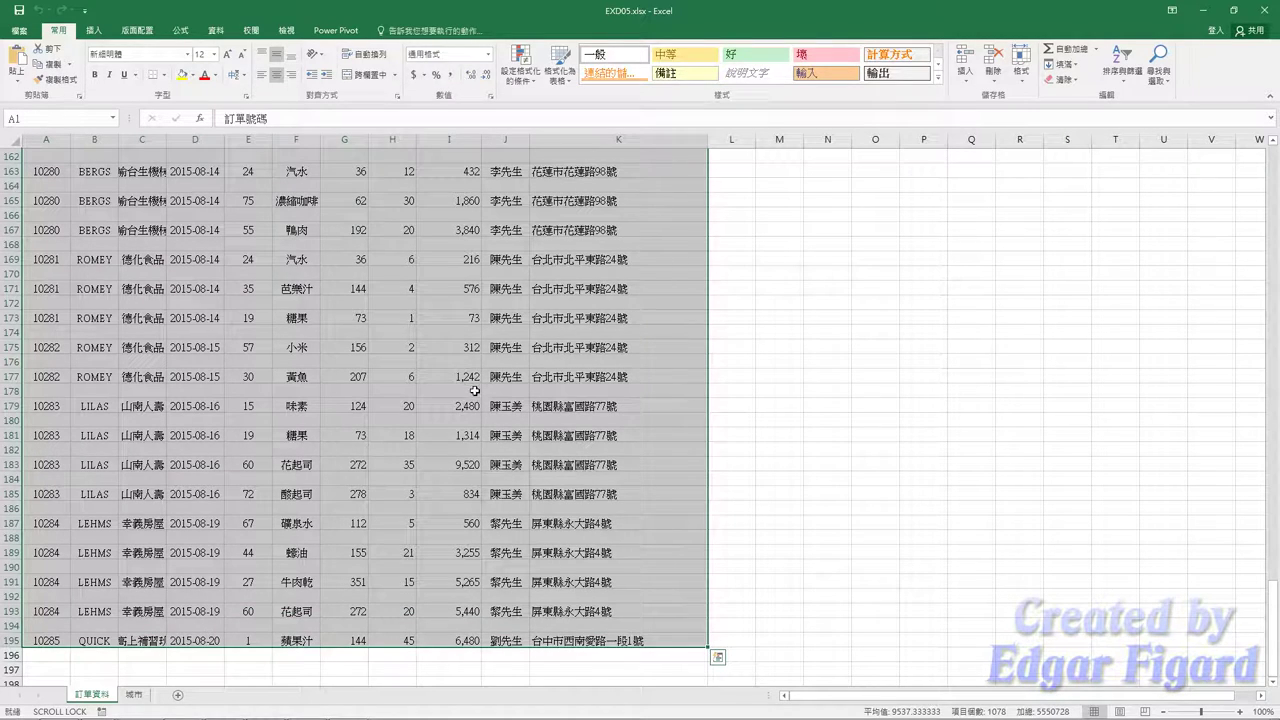
{"action": "key", "text": "ctrl+g"}
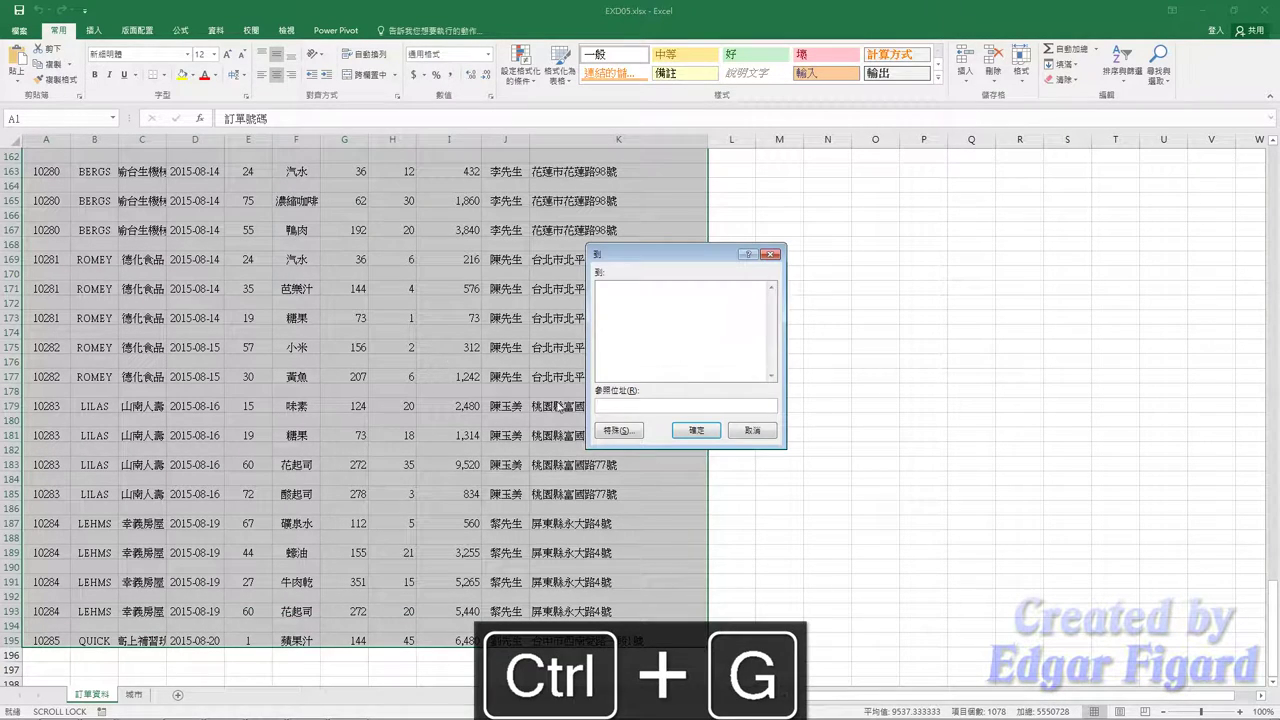
{"action": "left_click", "coordinate": [619, 430]}
{"action": "left_click", "coordinate": [637, 371]}
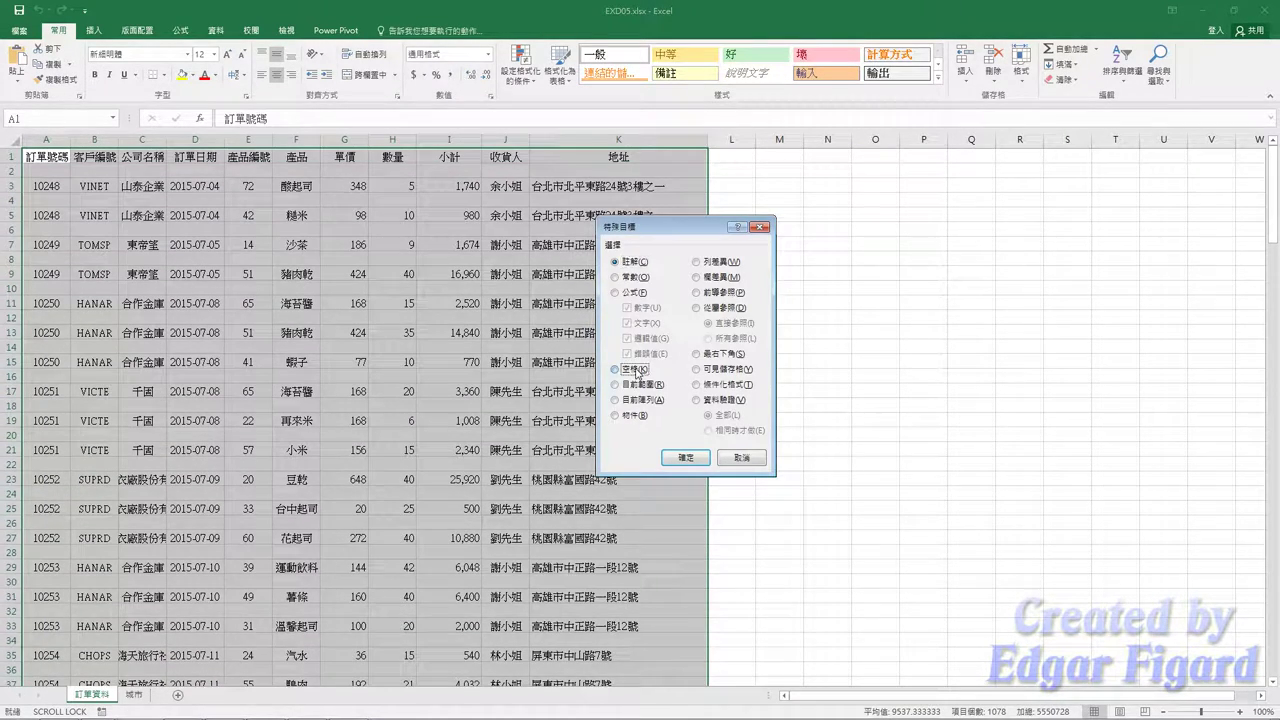
{"action": "left_click", "coordinate": [686, 457]}
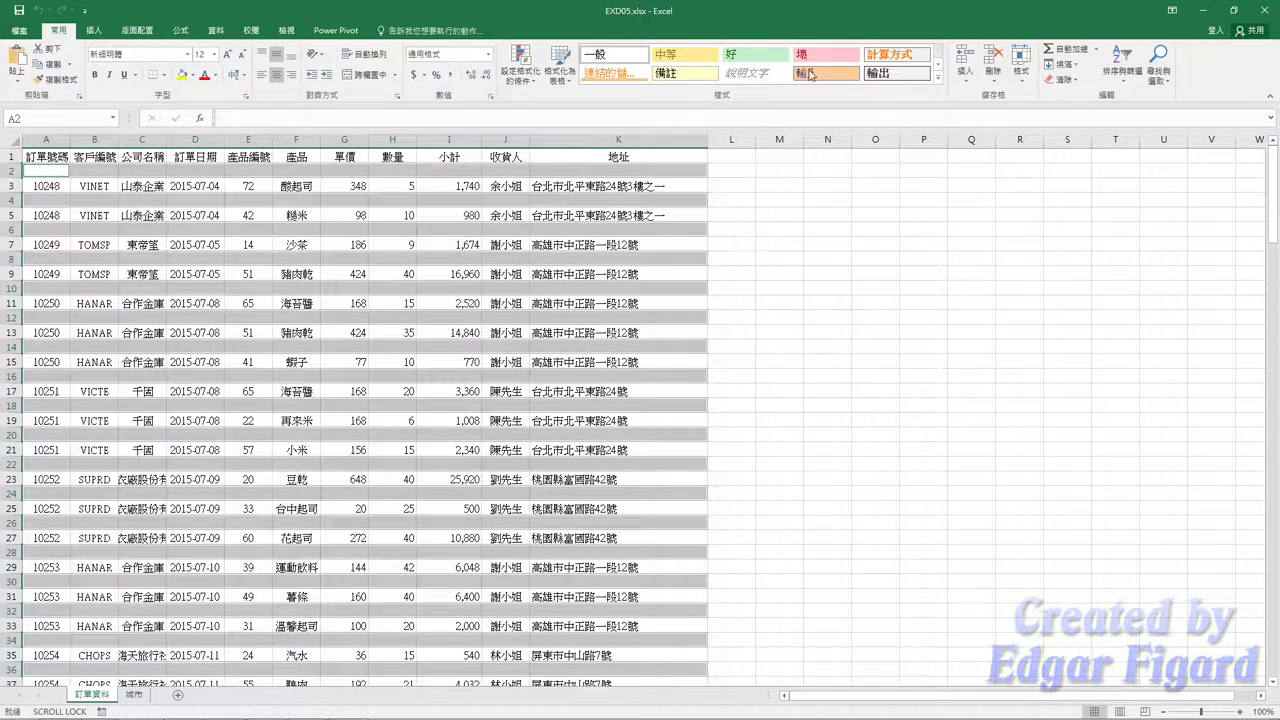
{"action": "left_click", "coordinate": [994, 80]}
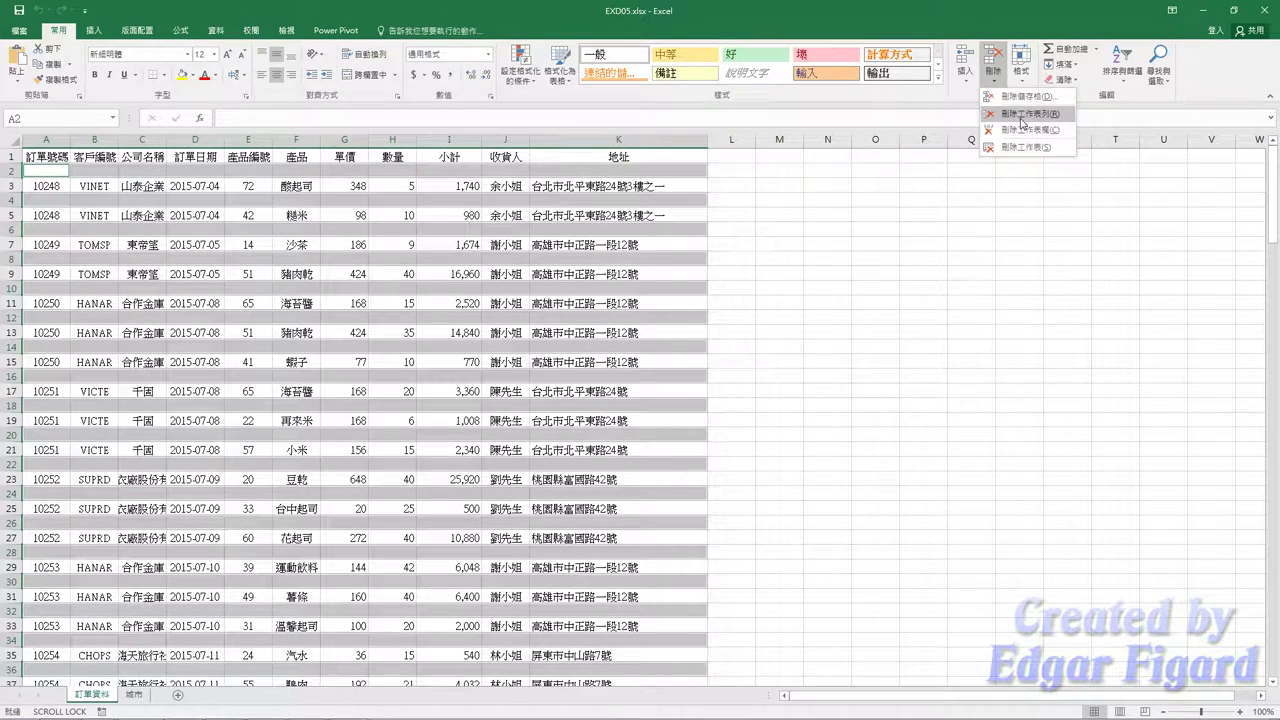
{"action": "left_click", "coordinate": [1022, 114]}
Insert a new column K before 地址 and enter the heading 城市 in K1.
{"action": "left_click", "coordinate": [439, 229]}
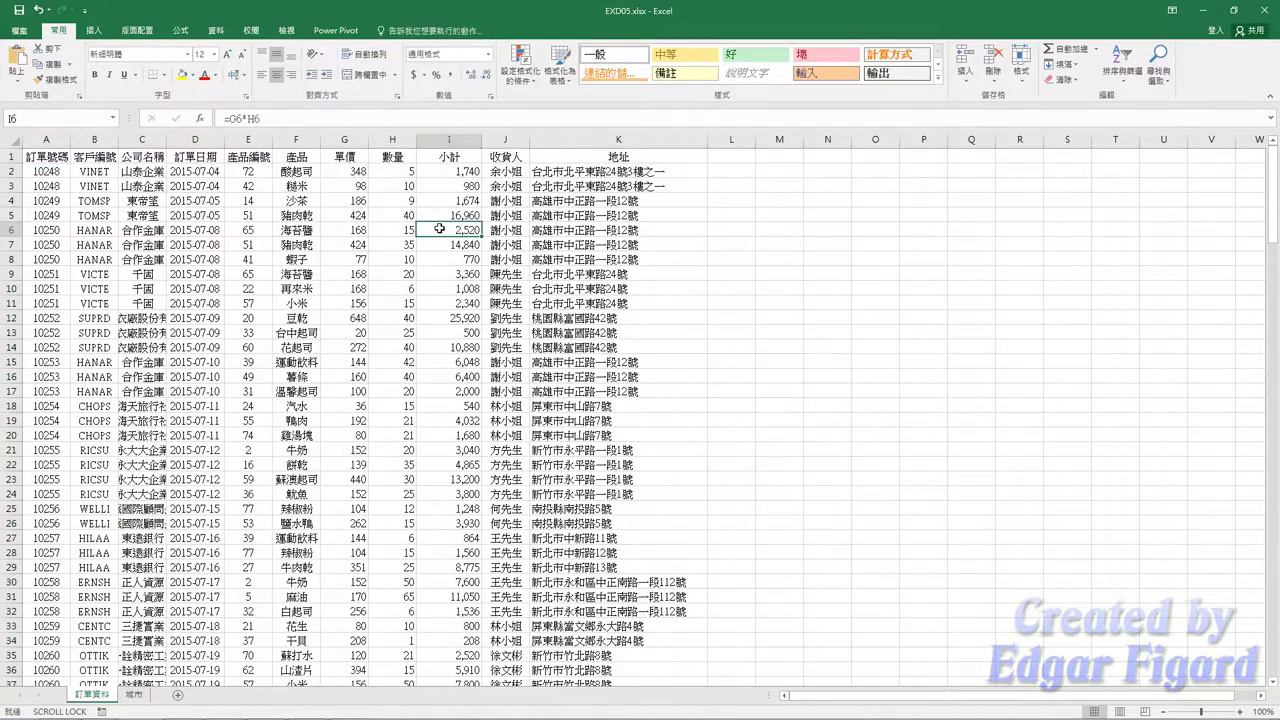
{"action": "right_click", "coordinate": [612, 141]}
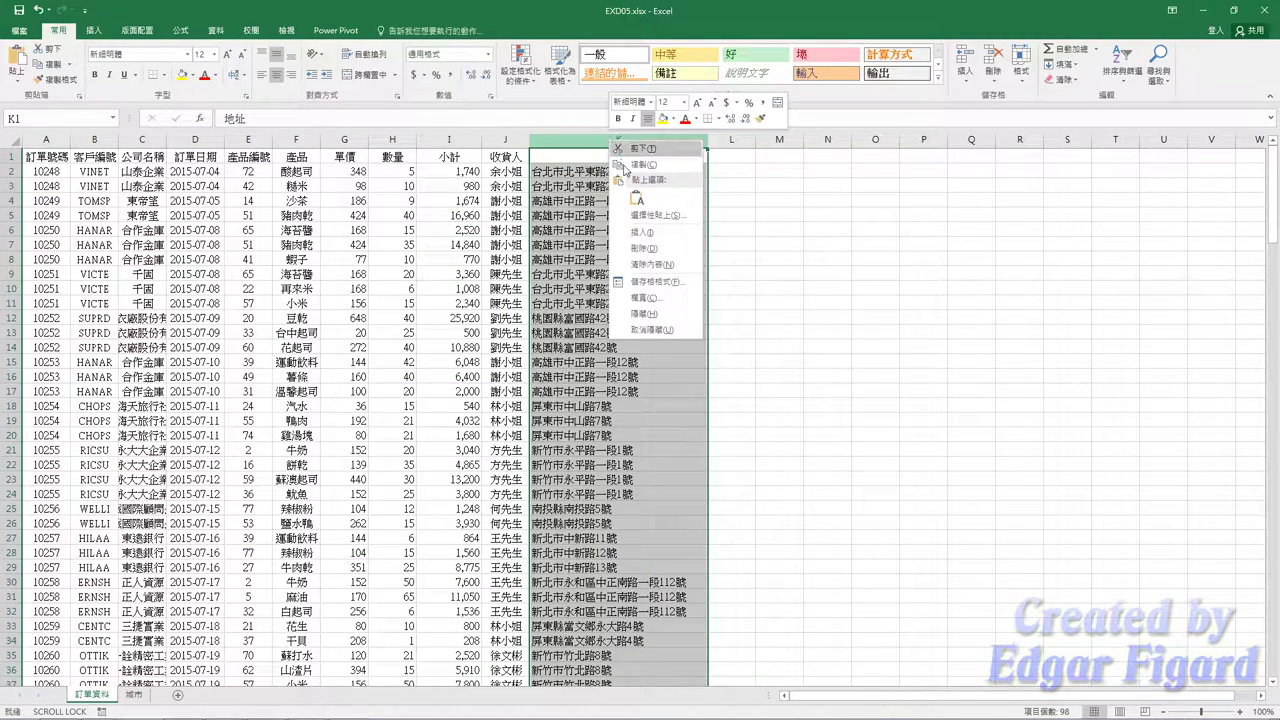
{"action": "left_click", "coordinate": [640, 232]}
{"action": "left_click", "coordinate": [554, 157]}
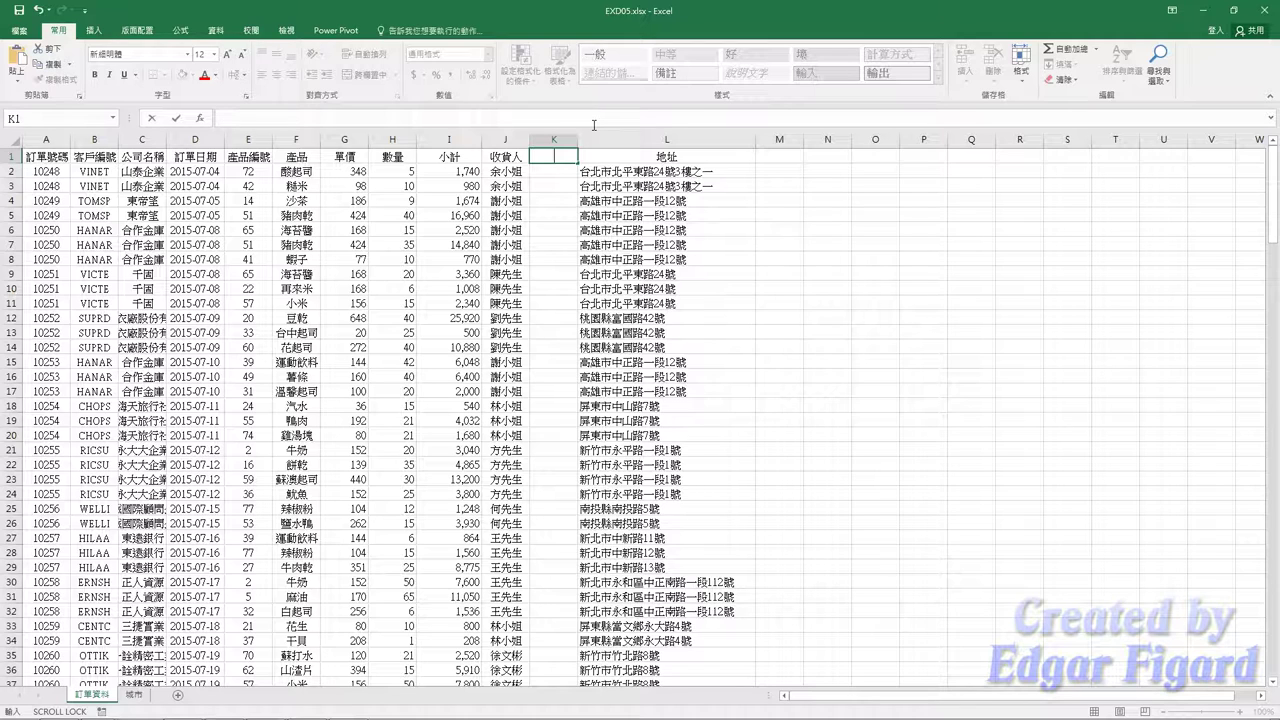
{"action": "type", "text": "gi"}
{"action": "type", "text": "城市"}
{"action": "key", "text": "Return"}
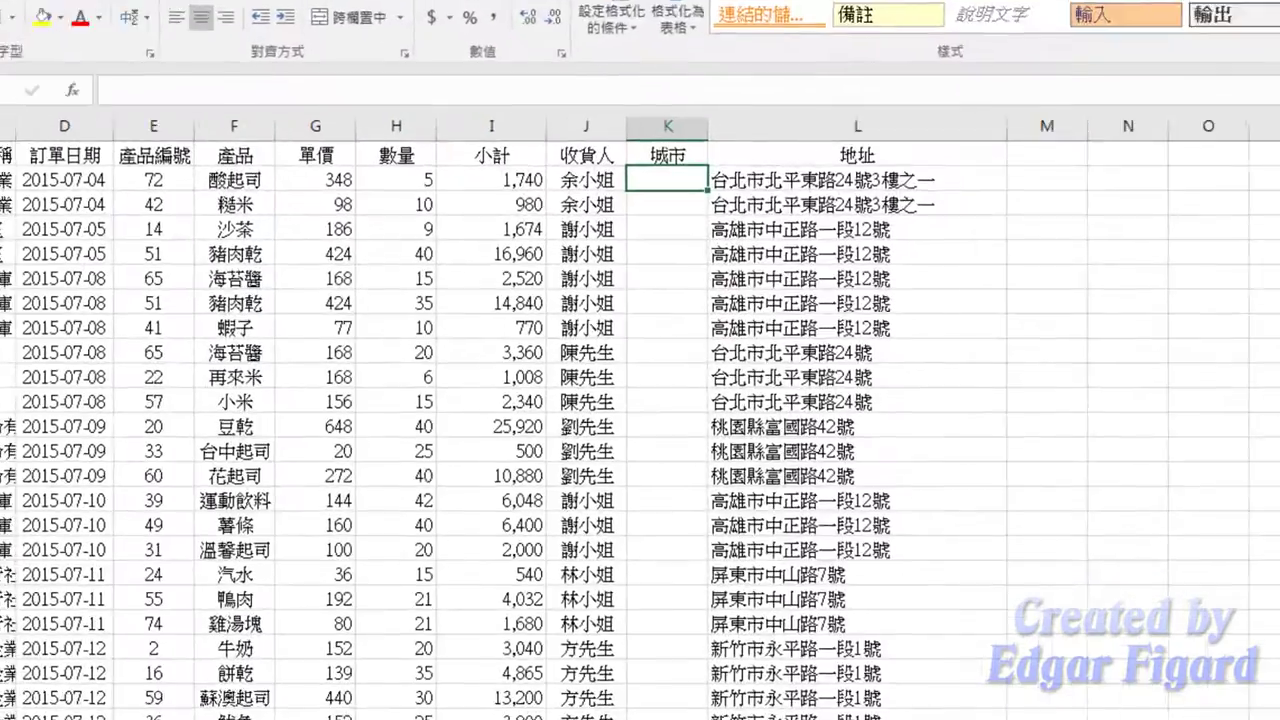
Copy the formula =LEFT(L2,3) from the 506公式.txt notes in Notepad.
{"action": "left_click", "coordinate": [305, 710]}
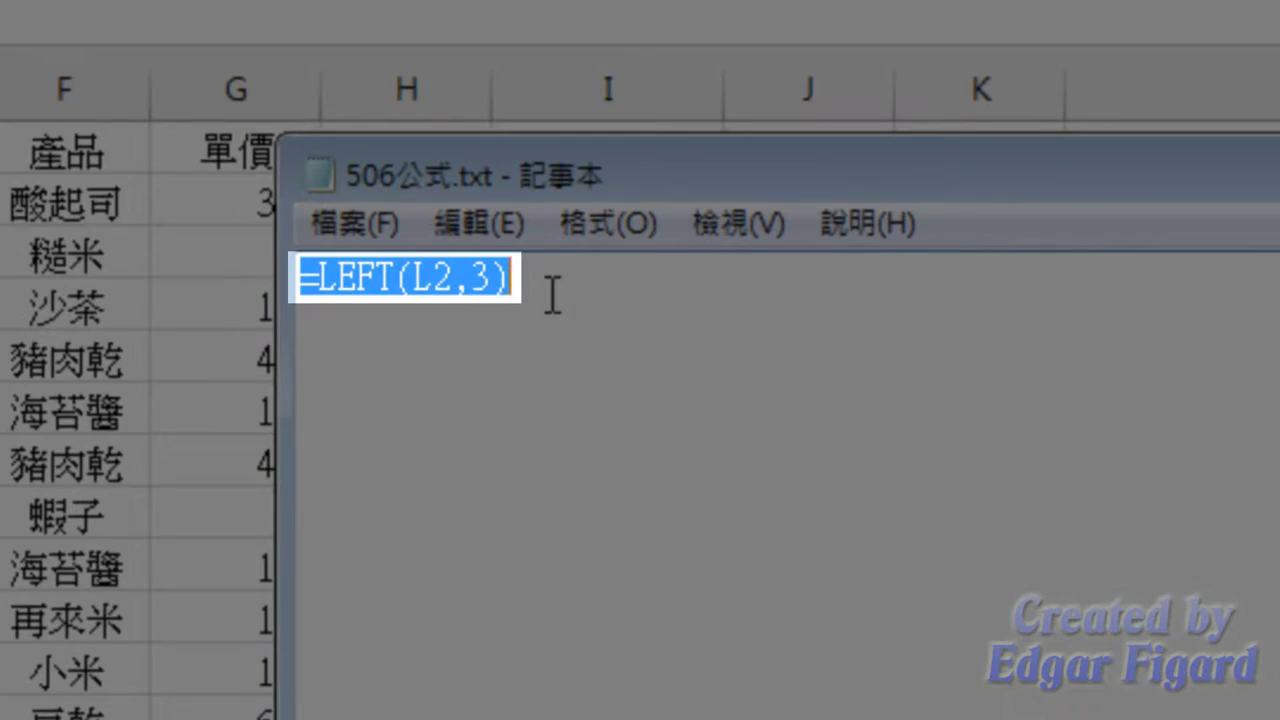
{"action": "mouse_move", "coordinate": [493, 258]}
{"action": "left_mouse_down"}
{"action": "mouse_move", "coordinate": [340, 259]}
{"action": "mouse_move", "coordinate": [297, 282]}
{"action": "left_mouse_up"}
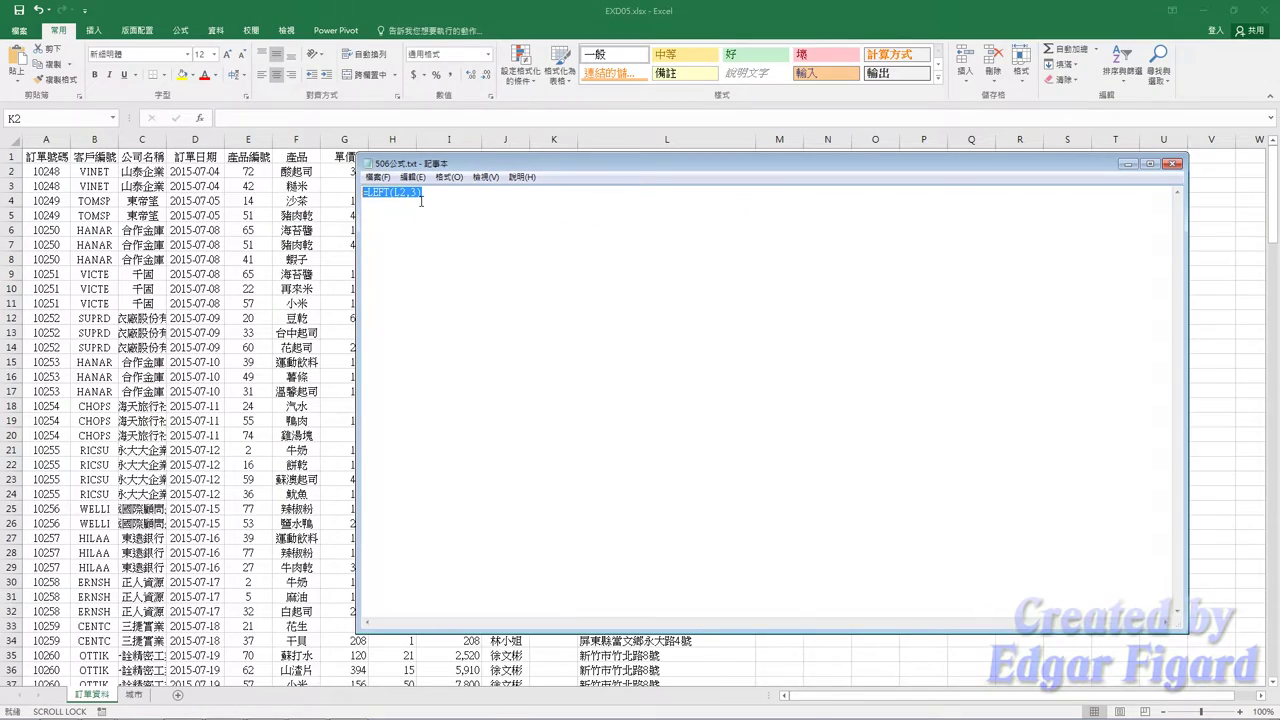
{"action": "key", "text": "ctrl+c"}
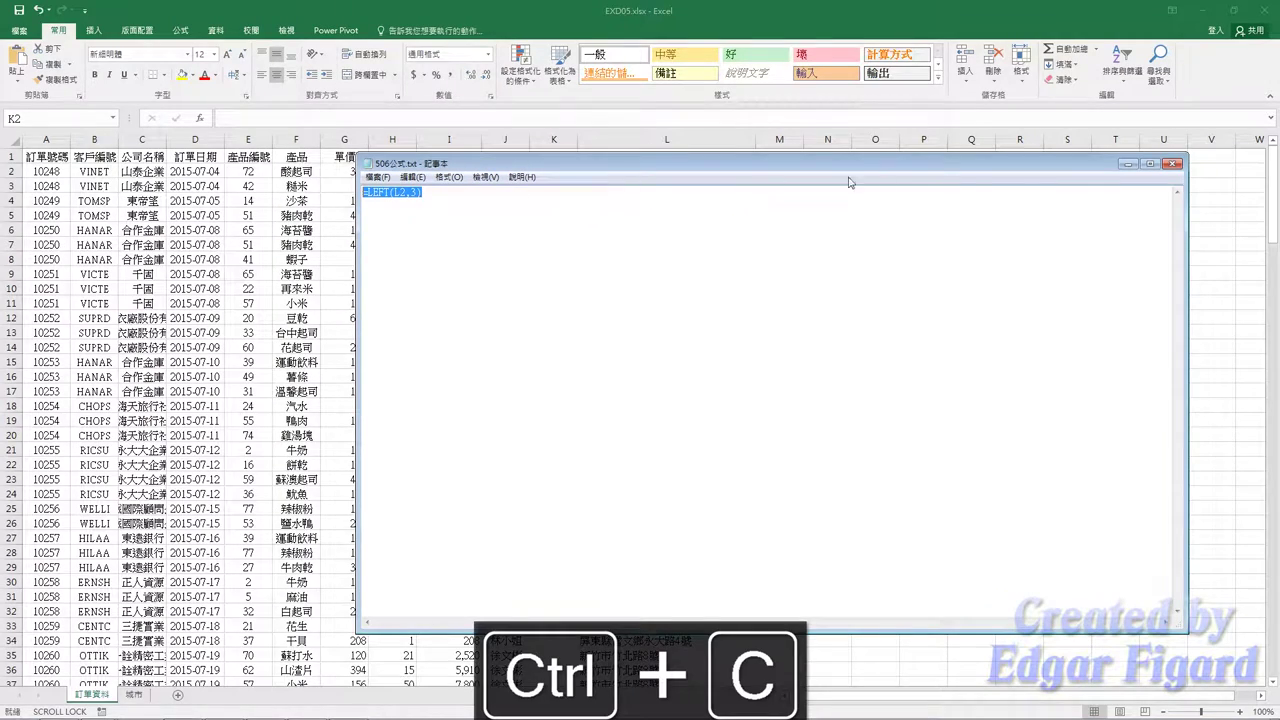
Paste =LEFT(L2,3) into K2 and fill it down the whole 城市 column.
{"action": "left_click", "coordinate": [1127, 164]}
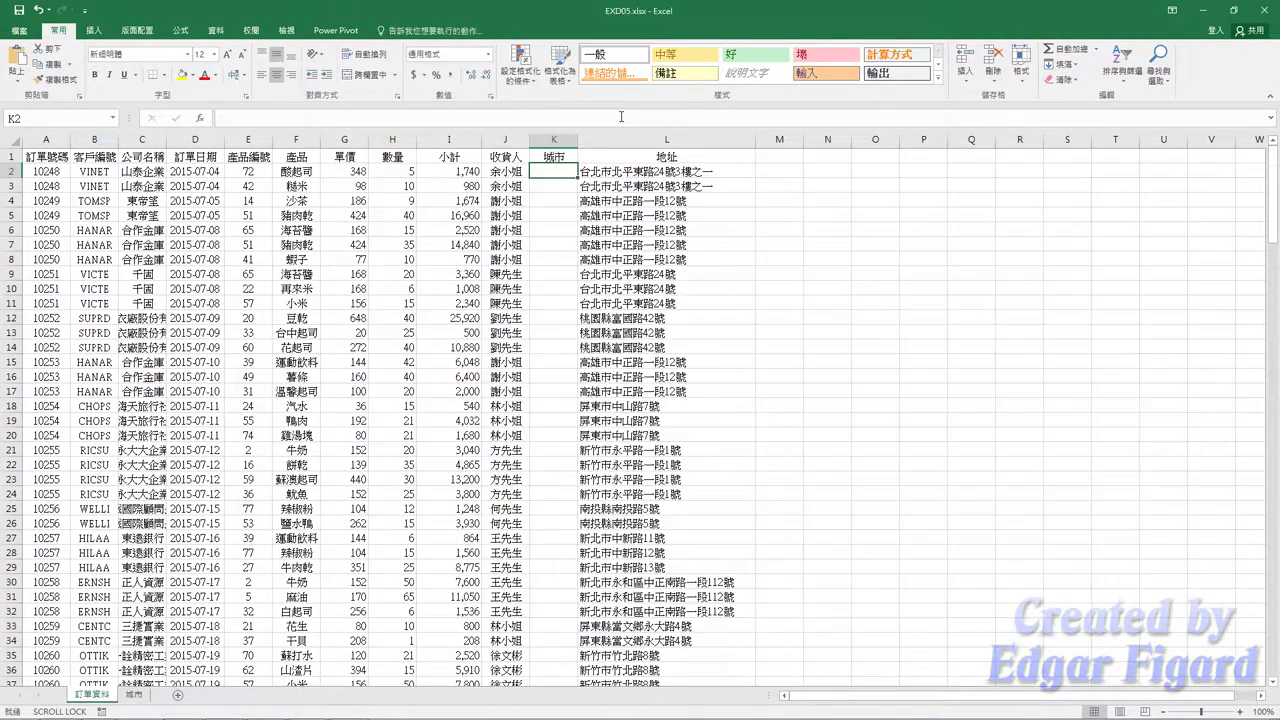
{"action": "left_click", "coordinate": [618, 119]}
{"action": "key", "text": "ctrl+v"}
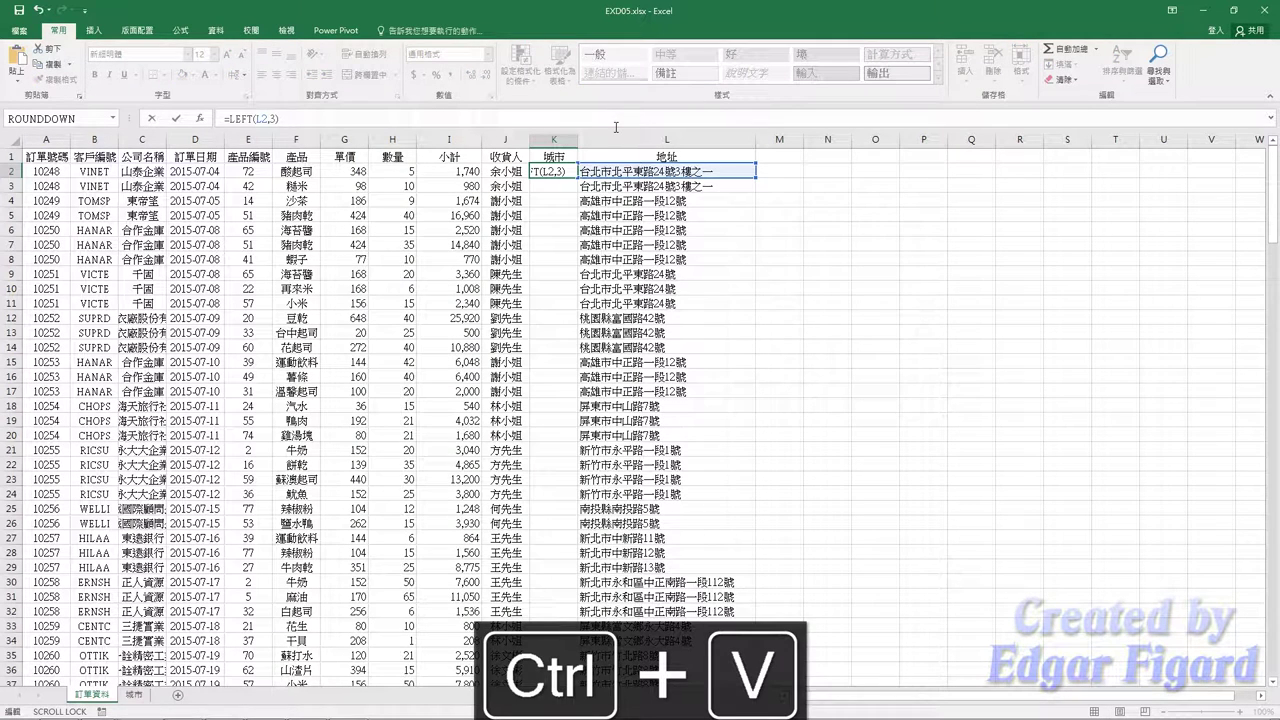
{"action": "key", "text": "Return"}
{"action": "left_click", "coordinate": [556, 172]}
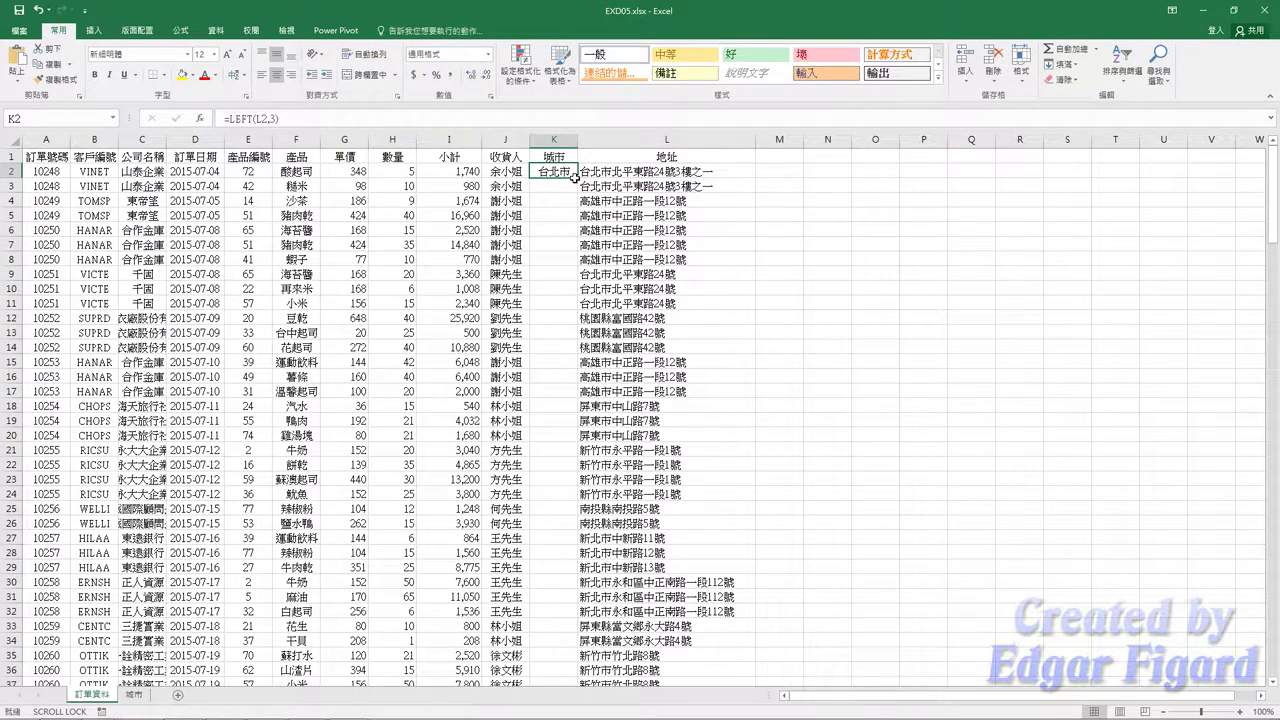
{"action": "double_click", "coordinate": [577, 178]}
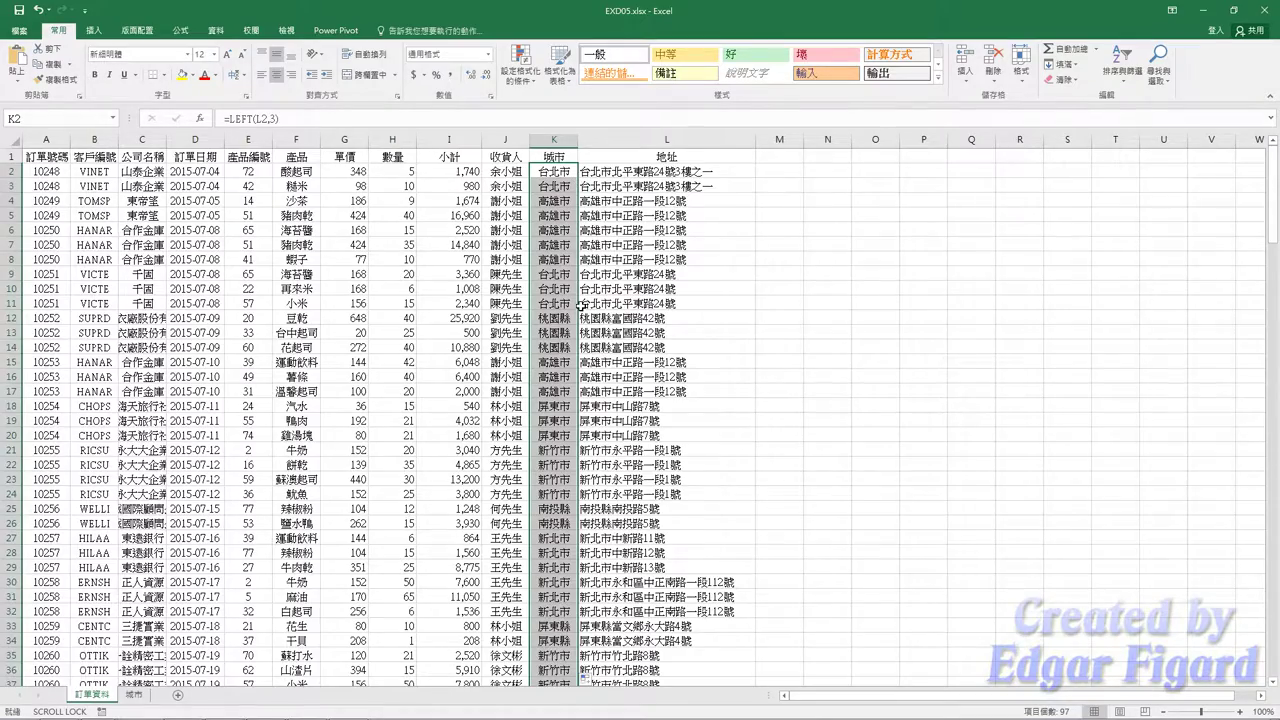
{"action": "scroll", "coordinate": [557, 318], "scroll_direction": "down", "scroll_amount": 1}
{"action": "scroll", "coordinate": [557, 318], "scroll_direction": "down", "scroll_amount": 5}
{"action": "scroll", "coordinate": [557, 318], "scroll_direction": "up", "scroll_amount": 6}
{"action": "left_click", "coordinate": [620, 172]}
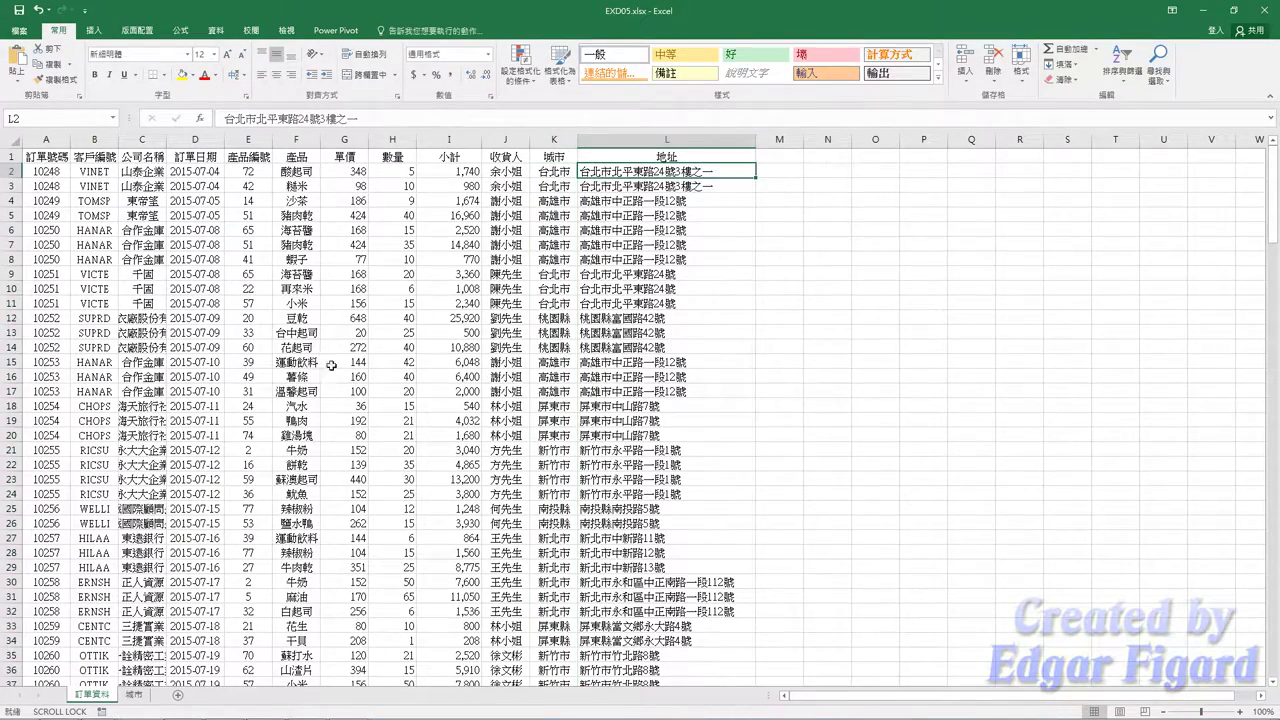
Copy the eleven city names from the 城市 sheet into a new Notepad document and recopy them.
{"action": "left_click", "coordinate": [134, 694]}
{"action": "left_click_drag", "start_coordinate": [48, 160], "coordinate": [48, 302]}
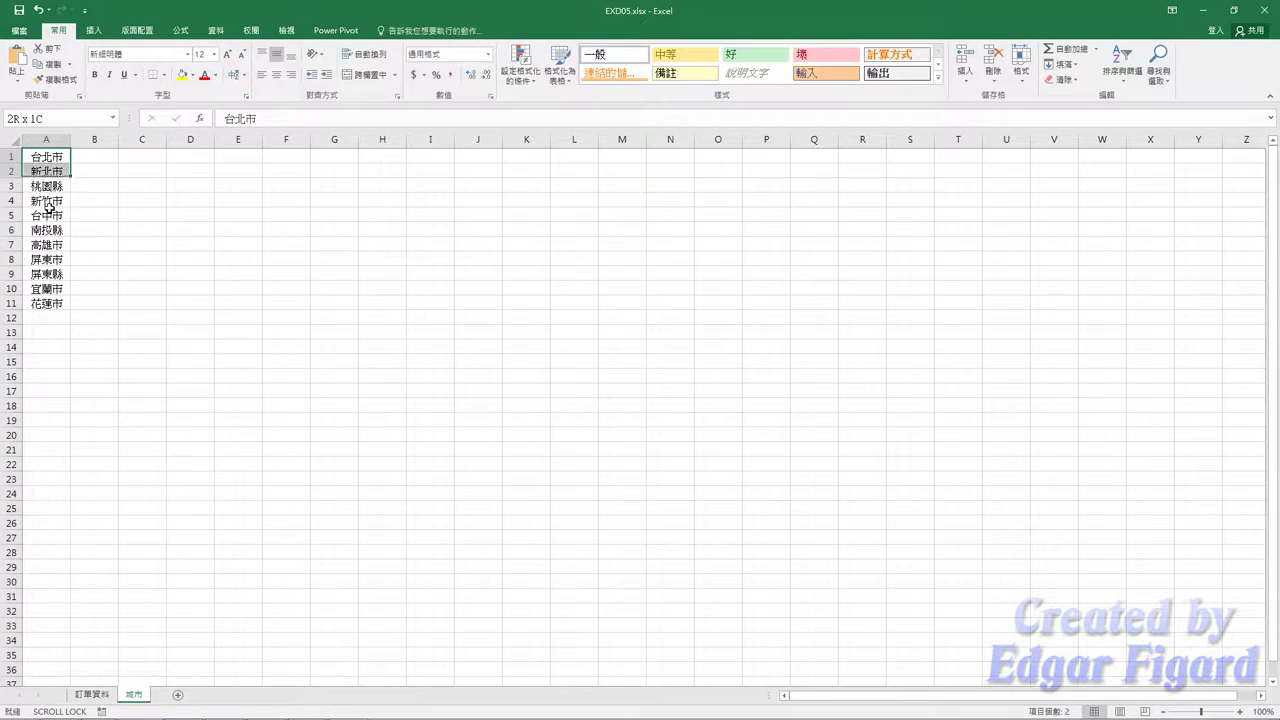
{"action": "key", "text": "ctrl+c"}
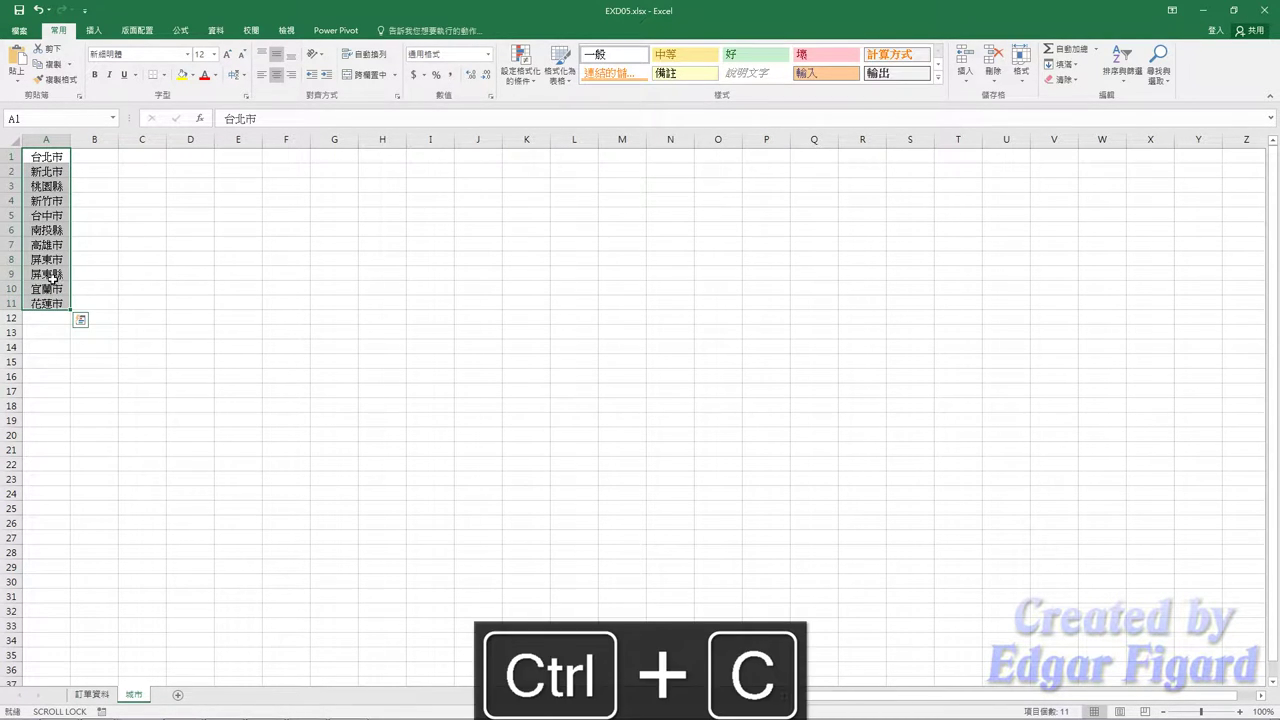
{"action": "left_click", "coordinate": [18, 708]}
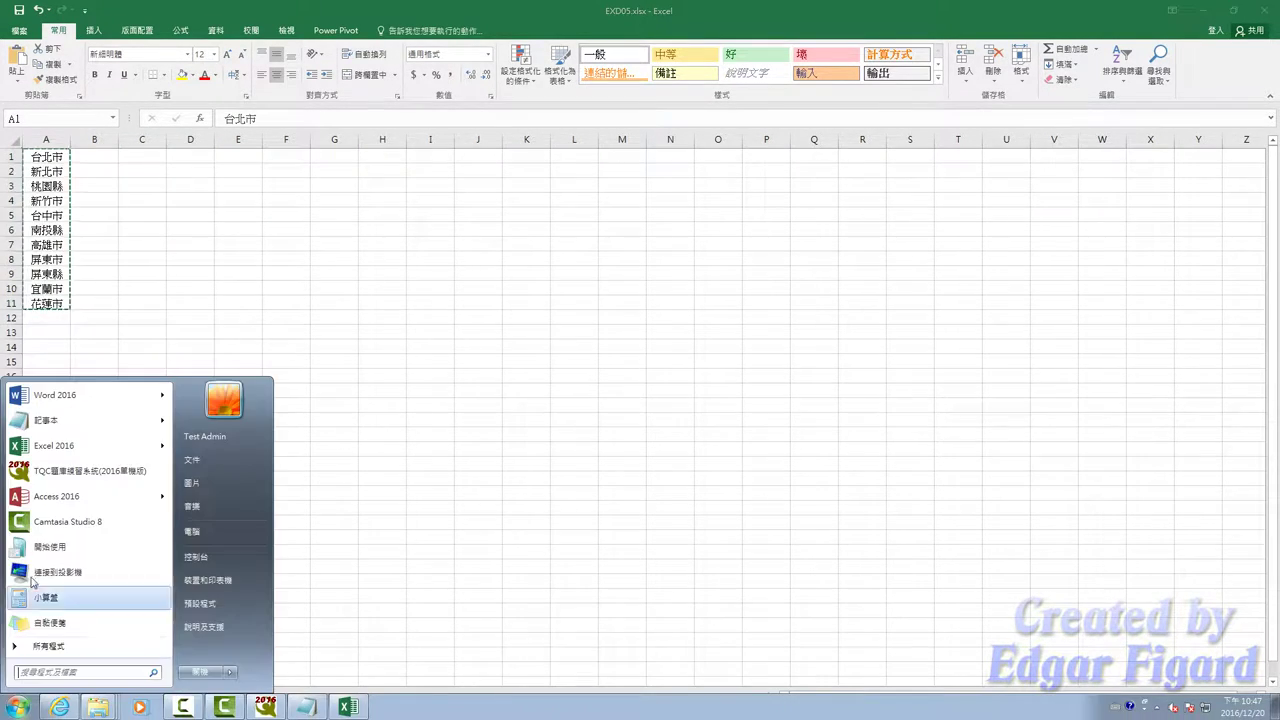
{"action": "left_click", "coordinate": [50, 420]}
{"action": "key", "text": "ctrl+v"}
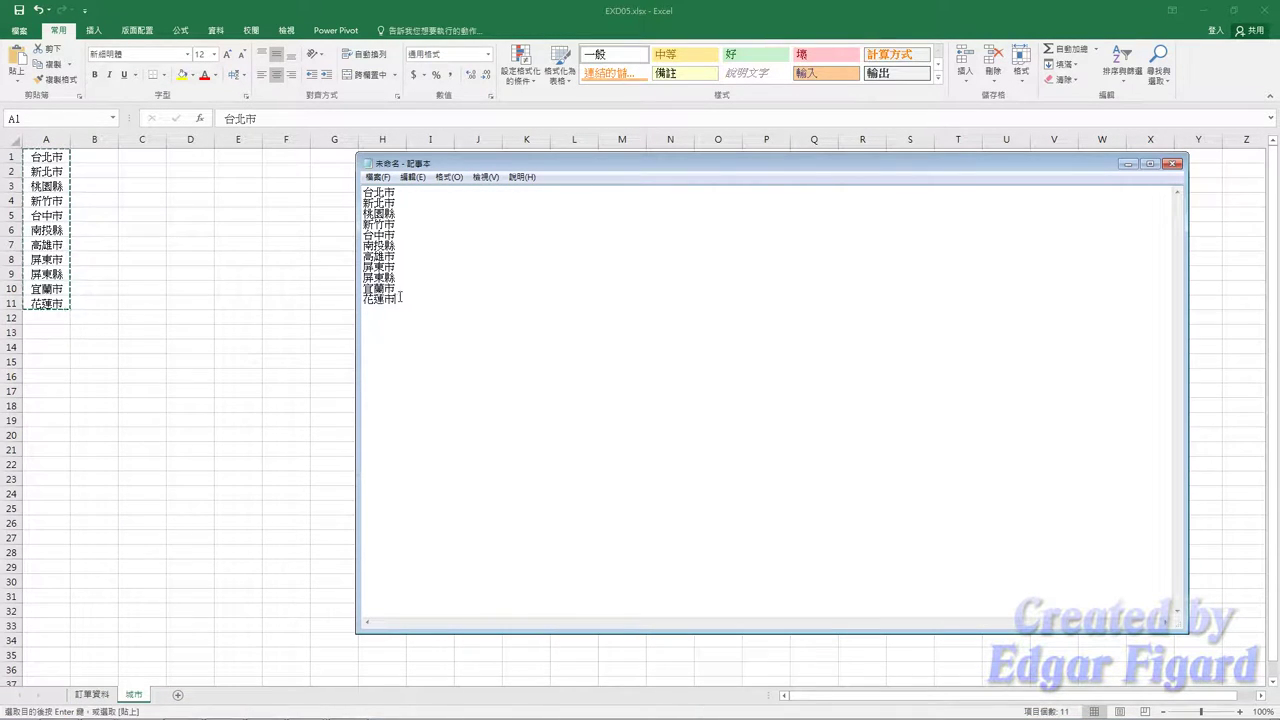
{"action": "left_click_drag", "start_coordinate": [429, 307], "coordinate": [364, 190]}
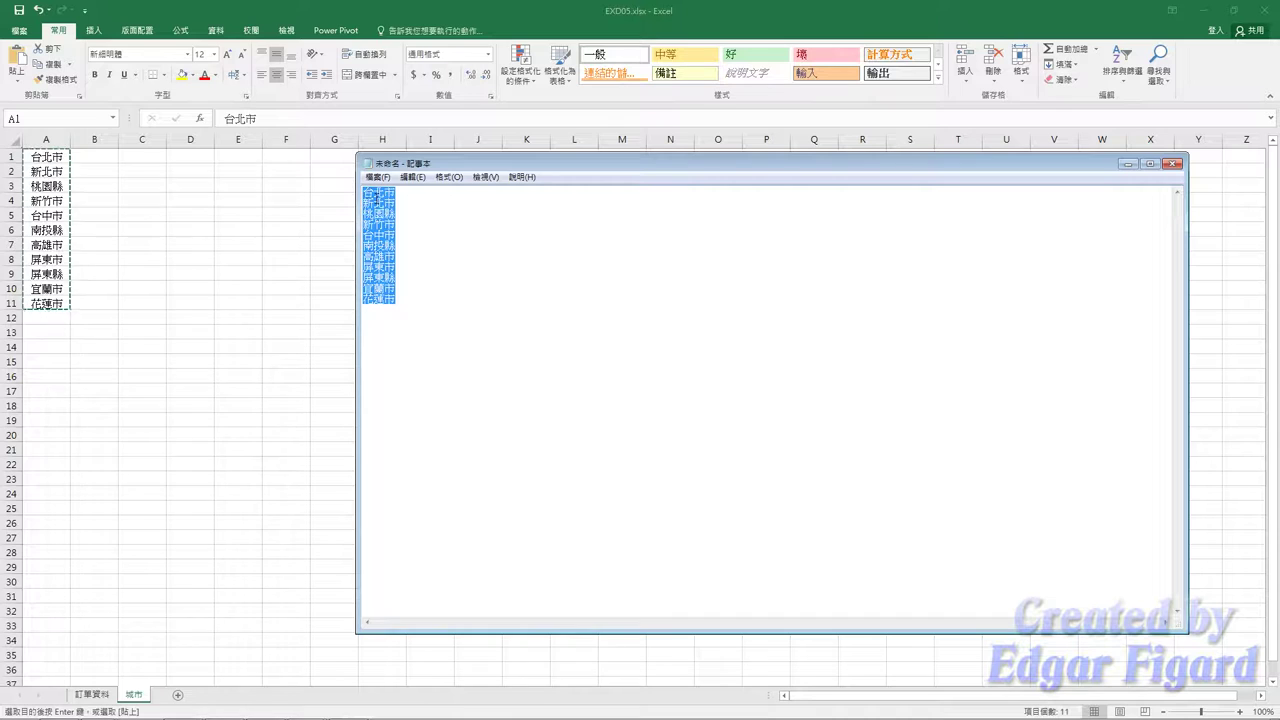
{"action": "key", "text": "ctrl+c"}
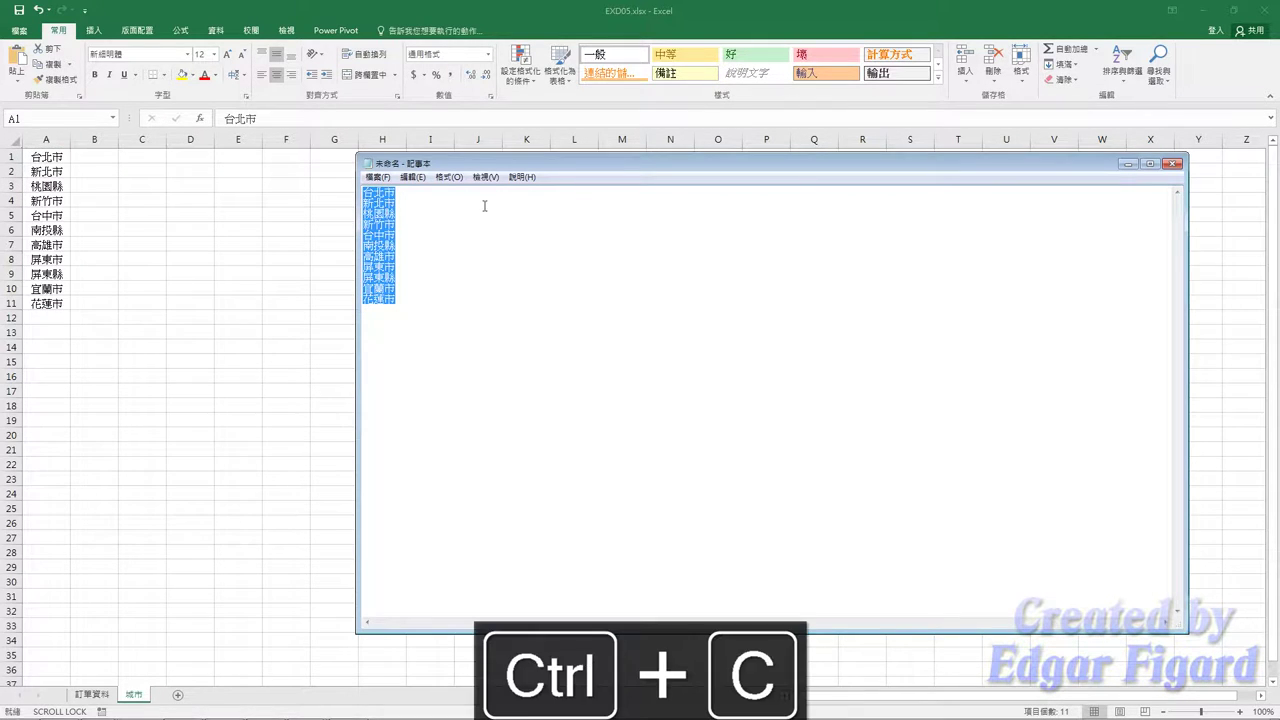
Close Notepad without saving and return to the 訂單資料 sheet.
{"action": "left_click", "coordinate": [1172, 164]}
{"action": "left_click", "coordinate": [677, 368]}
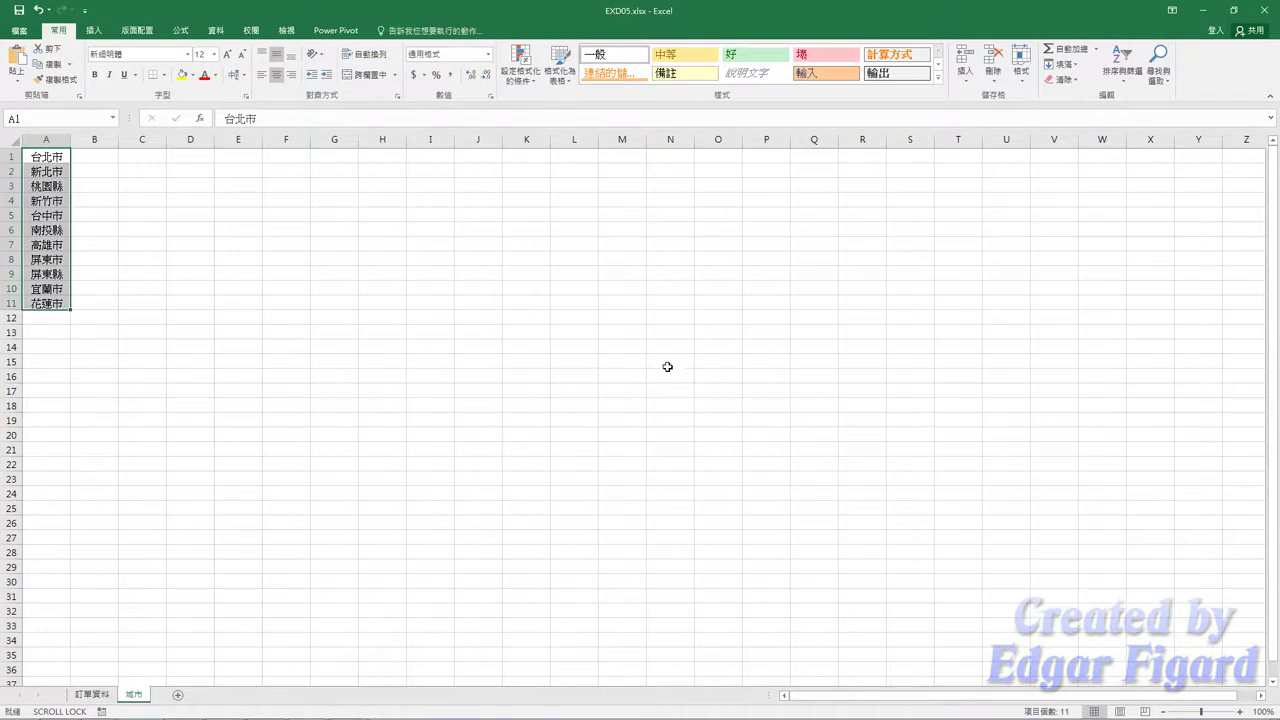
{"action": "left_click", "coordinate": [92, 694]}
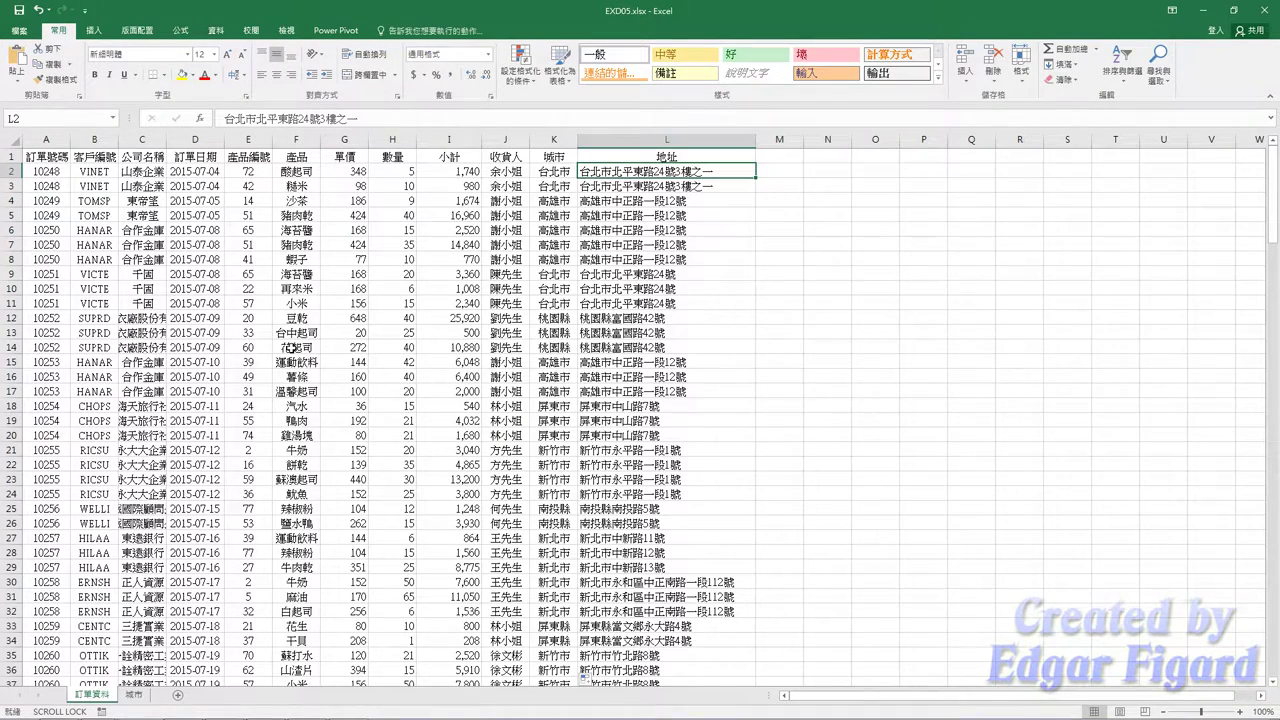
Start a custom sort by the 城市 column using a custom-list order.
{"action": "left_click", "coordinate": [1113, 77]}
{"action": "left_click", "coordinate": [1150, 132]}
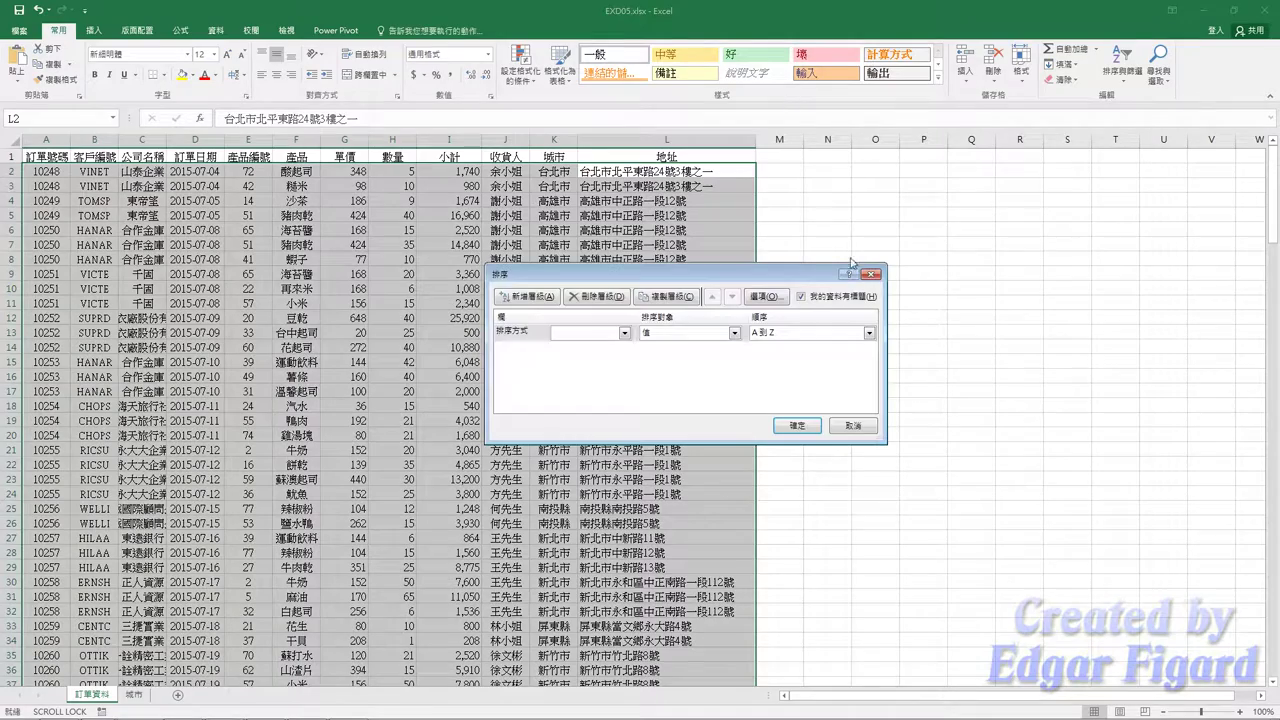
{"action": "left_click", "coordinate": [624, 333]}
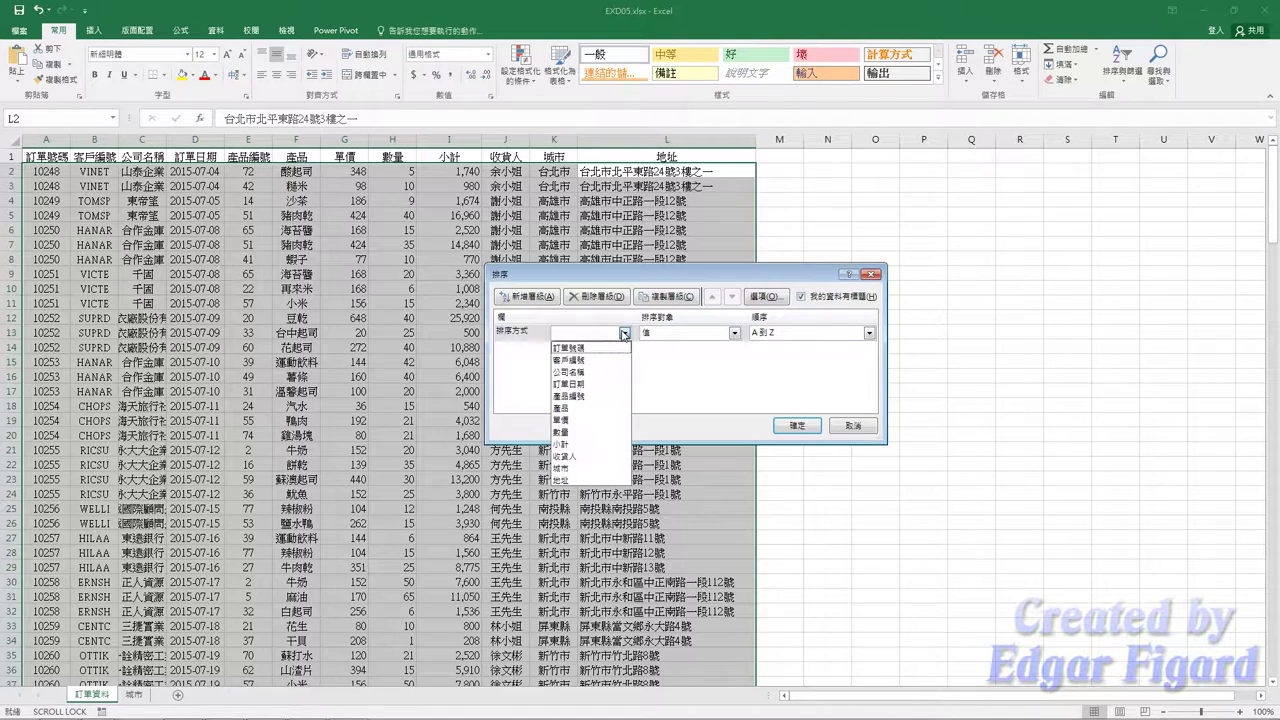
{"action": "left_click", "coordinate": [566, 468]}
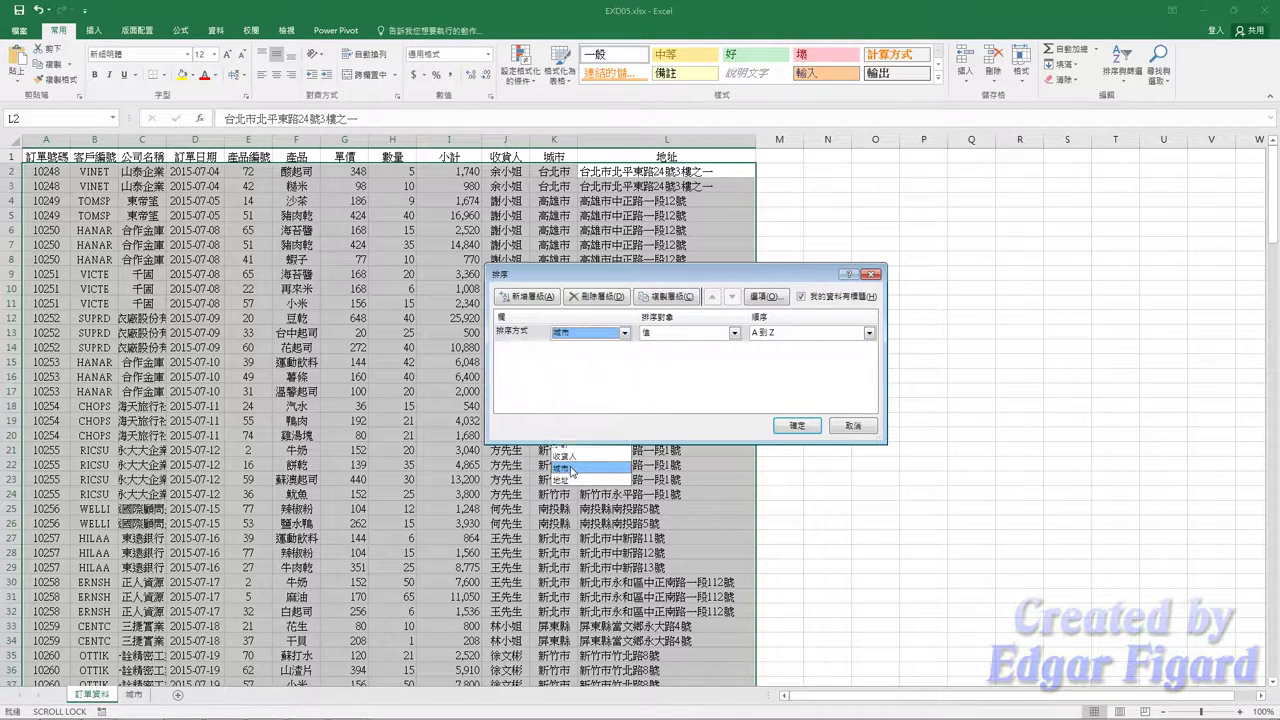
{"action": "left_click", "coordinate": [772, 340]}
{"action": "left_click", "coordinate": [770, 372]}
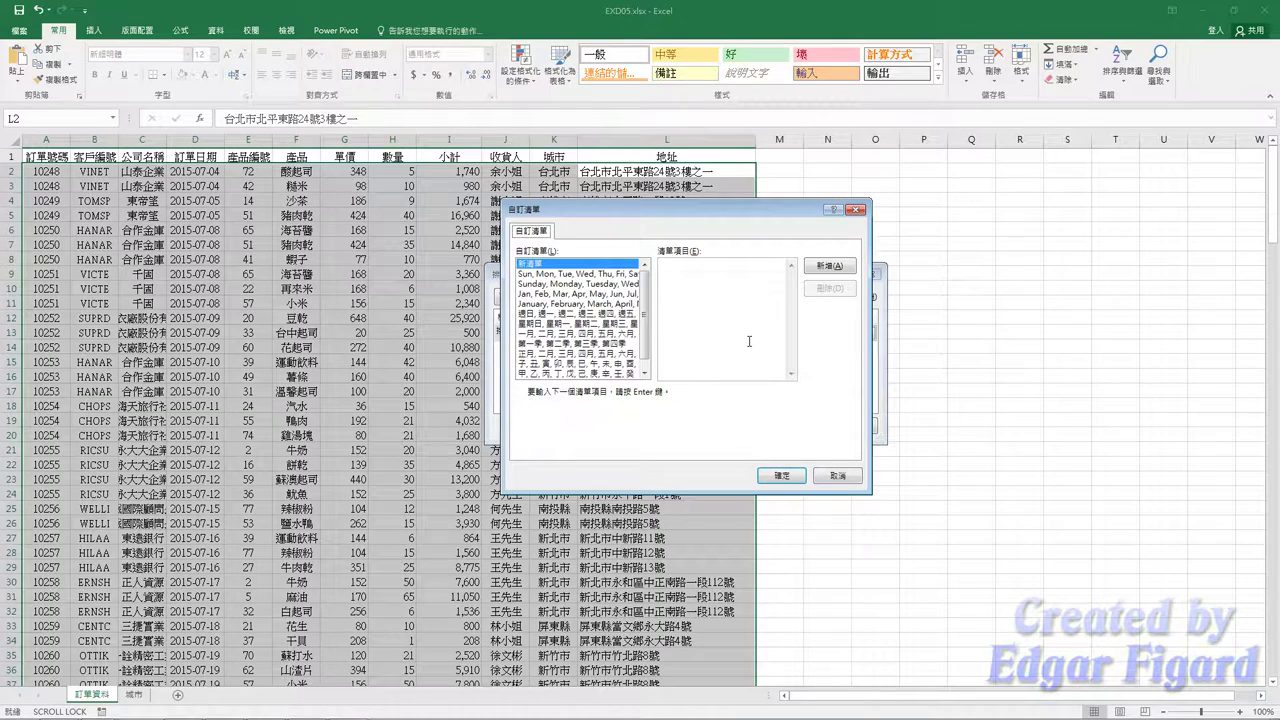
Add the pasted city names as a new custom list and apply it to sort the rows.
{"action": "key", "text": "ctrl+v"}
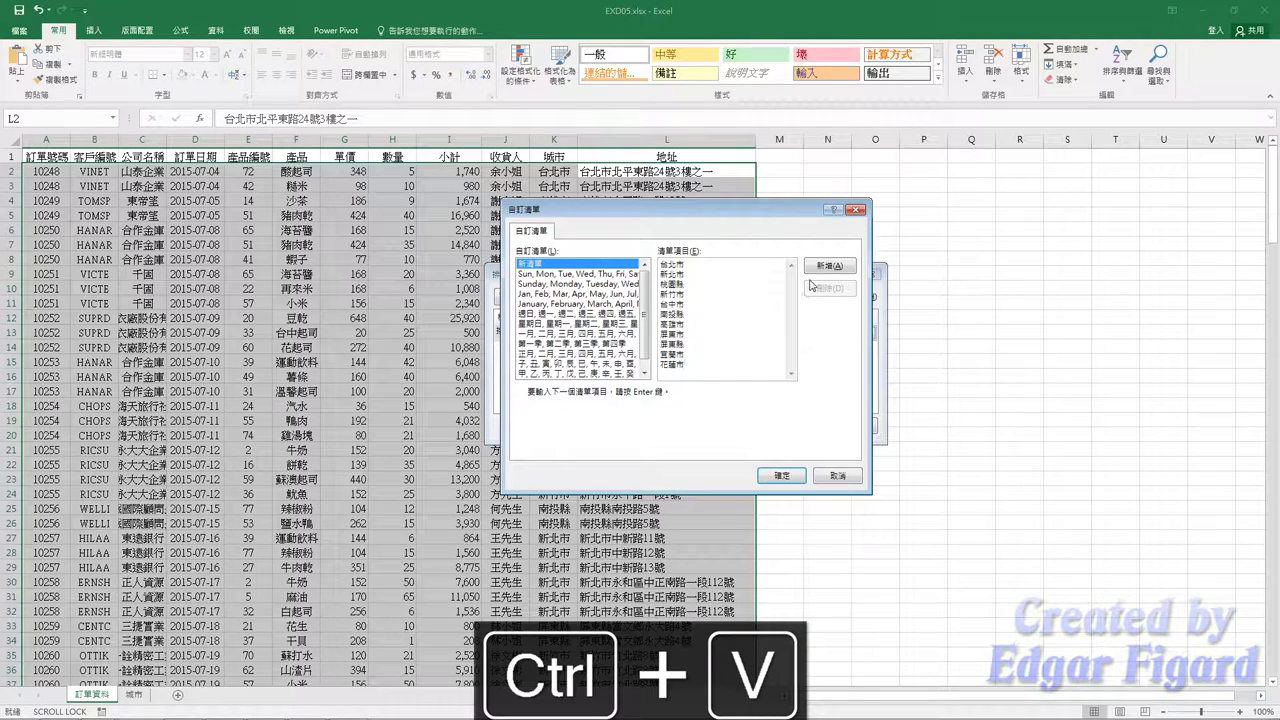
{"action": "left_click", "coordinate": [819, 268]}
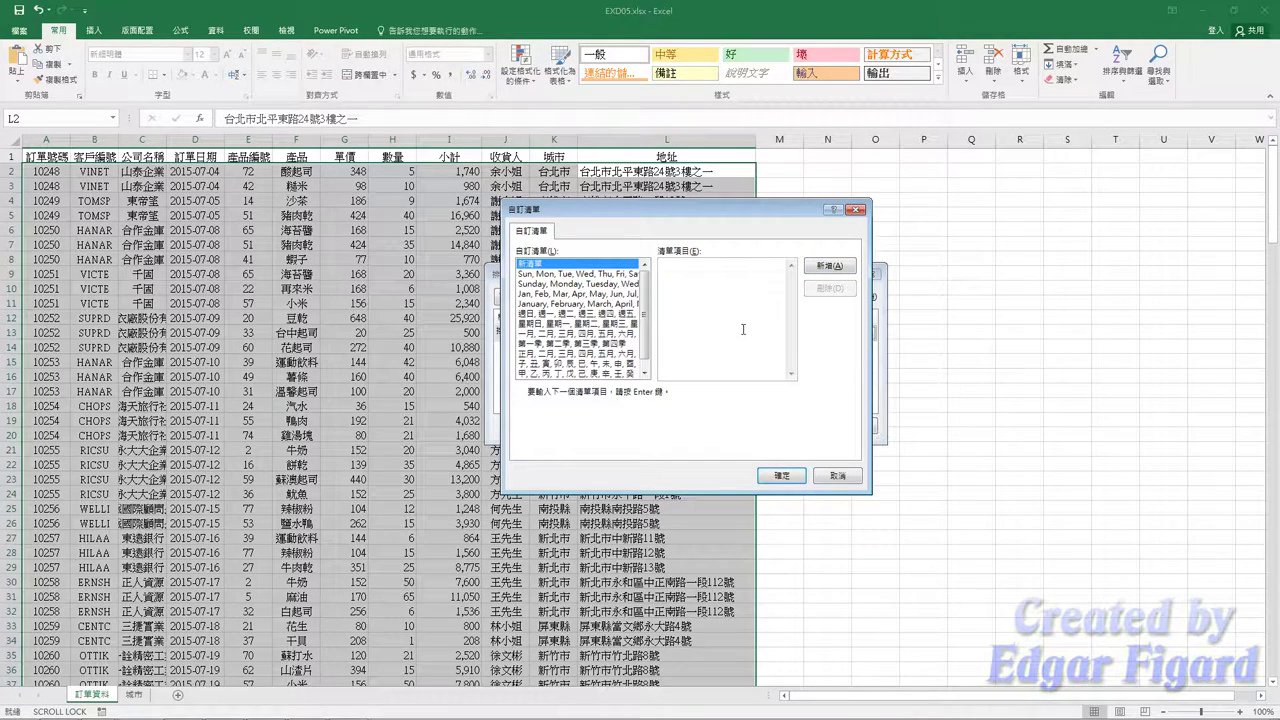
{"action": "left_click", "coordinate": [645, 372]}
{"action": "left_click", "coordinate": [616, 373]}
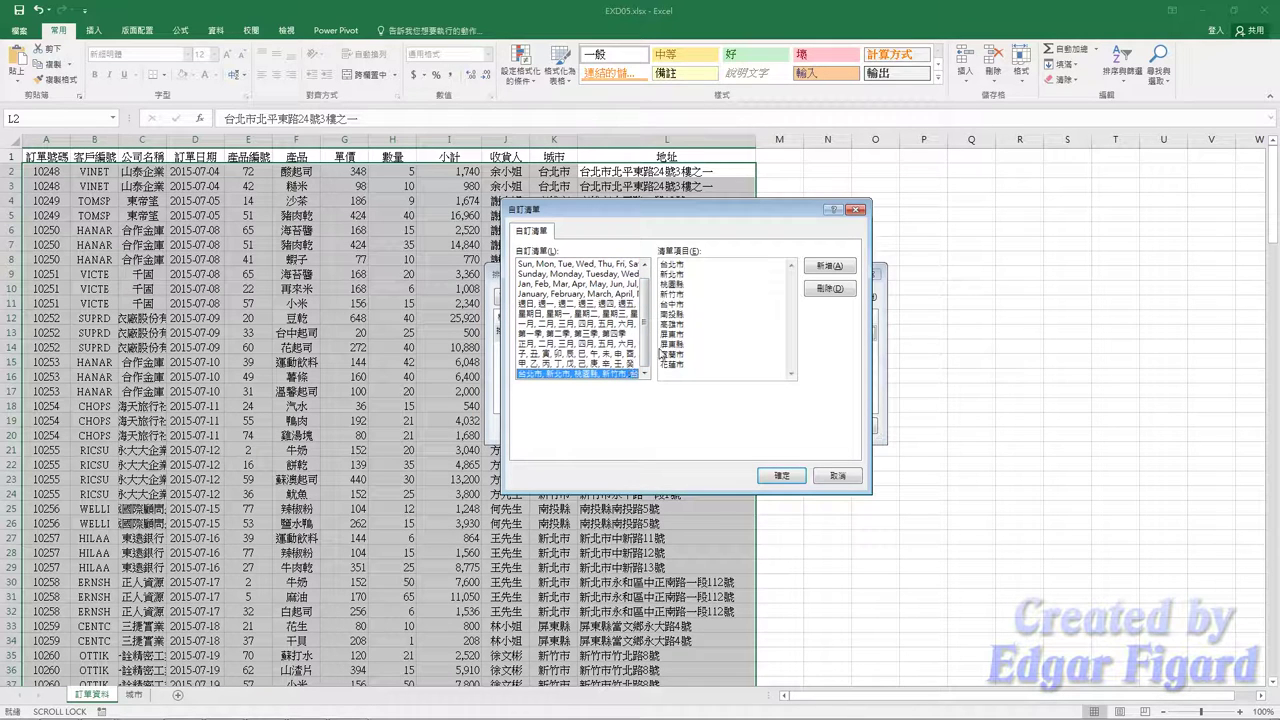
{"action": "left_click", "coordinate": [782, 476]}
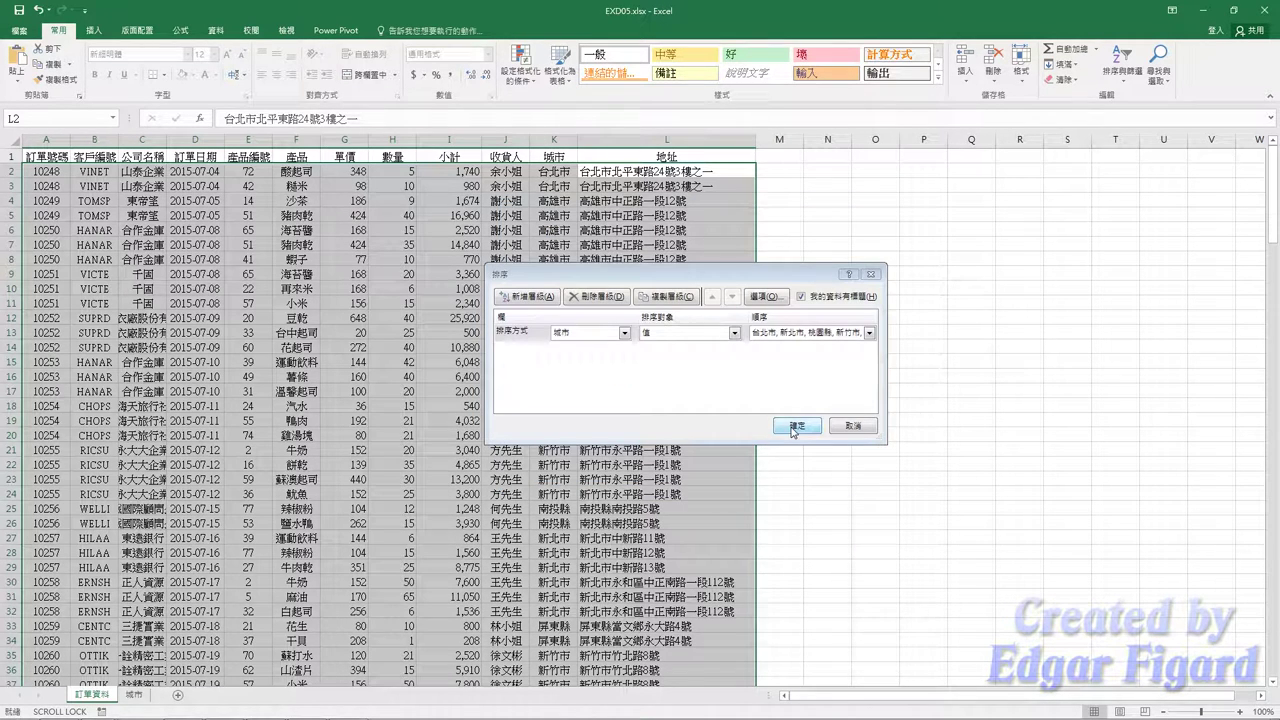
{"action": "left_click", "coordinate": [793, 427]}
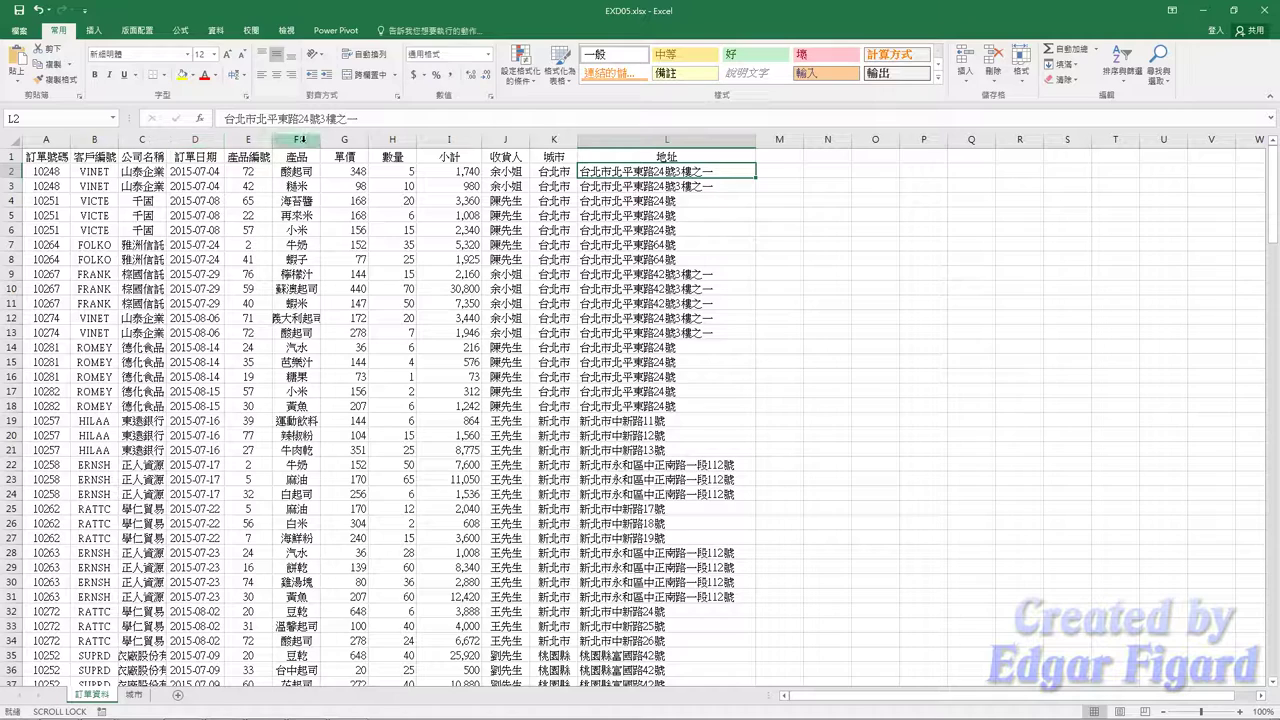
Set columns G through K to a width of 8.
{"action": "left_click", "coordinate": [340, 139]}
{"action": "left_click_drag", "start_coordinate": [340, 139], "coordinate": [553, 139]}
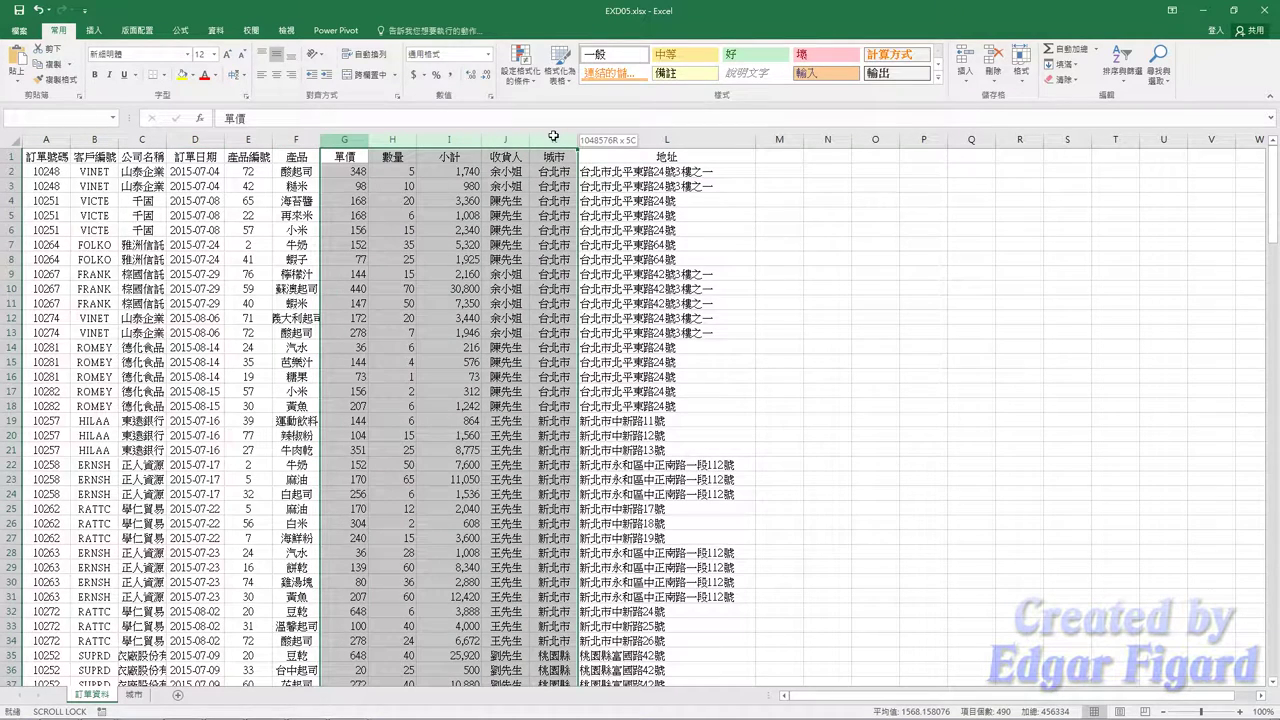
{"action": "right_click", "coordinate": [555, 140]}
{"action": "left_click", "coordinate": [592, 293]}
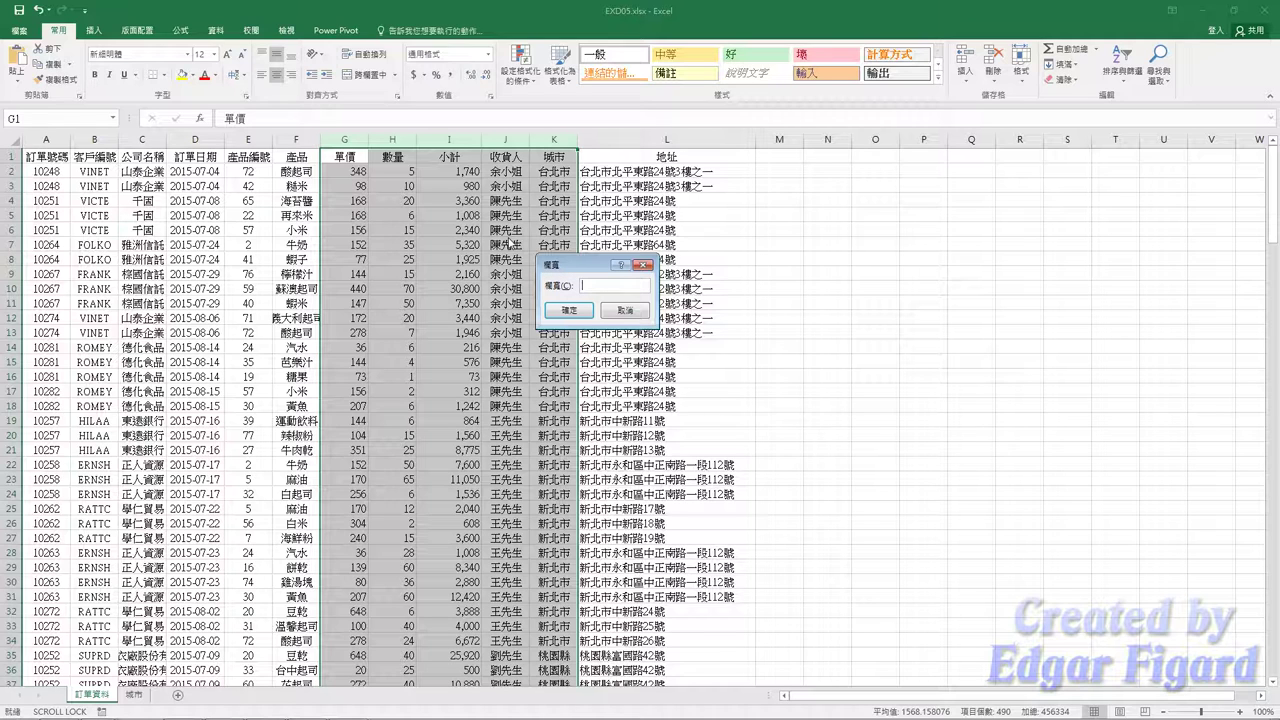
{"action": "type", "text": "8"}
{"action": "key", "text": "Return"}
Auto-fit columns A–F and L so full company names and addresses display.
{"action": "left_click", "coordinate": [600, 140]}
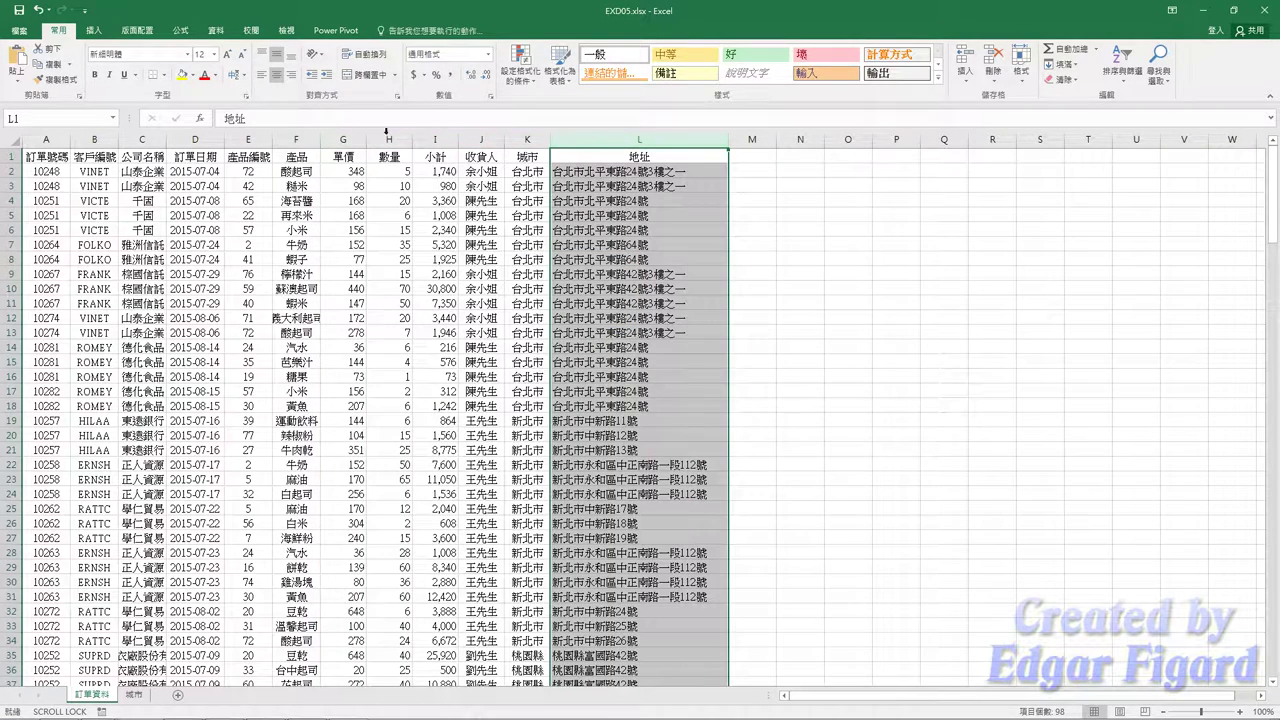
{"action": "left_click_drag", "start_coordinate": [298, 140], "coordinate": [61, 146]}
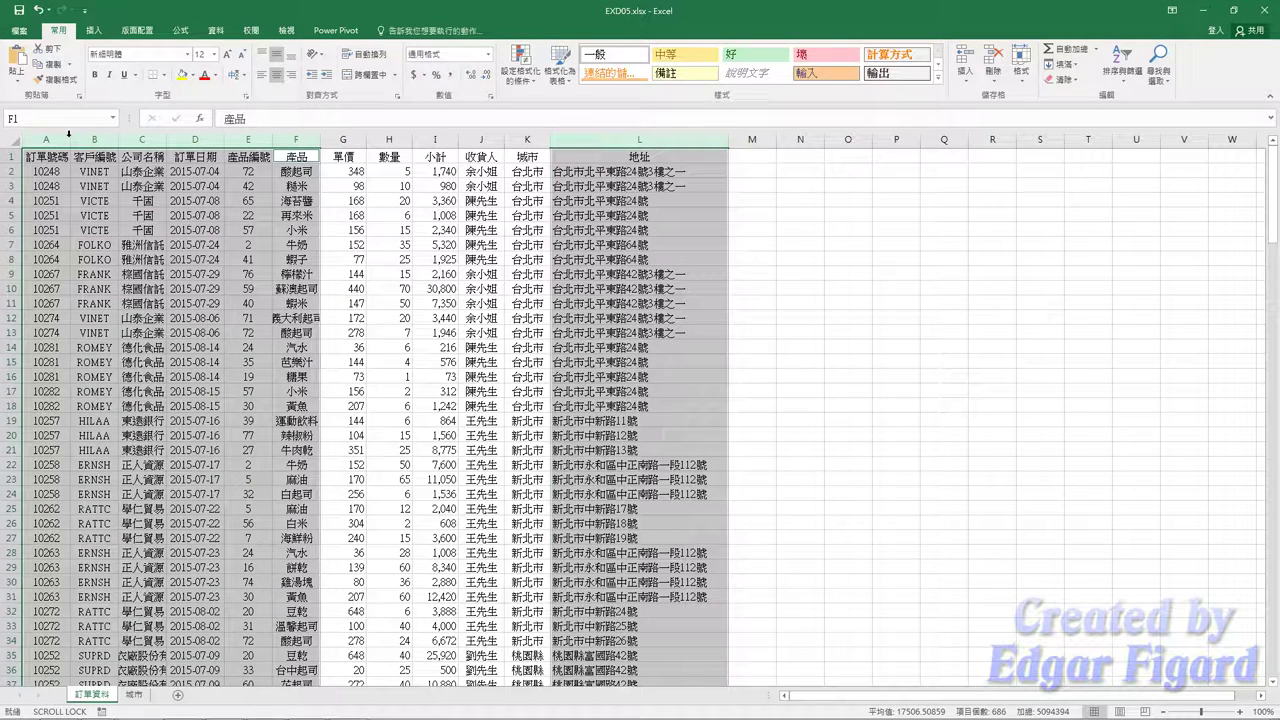
{"action": "right_click", "coordinate": [68, 134]}
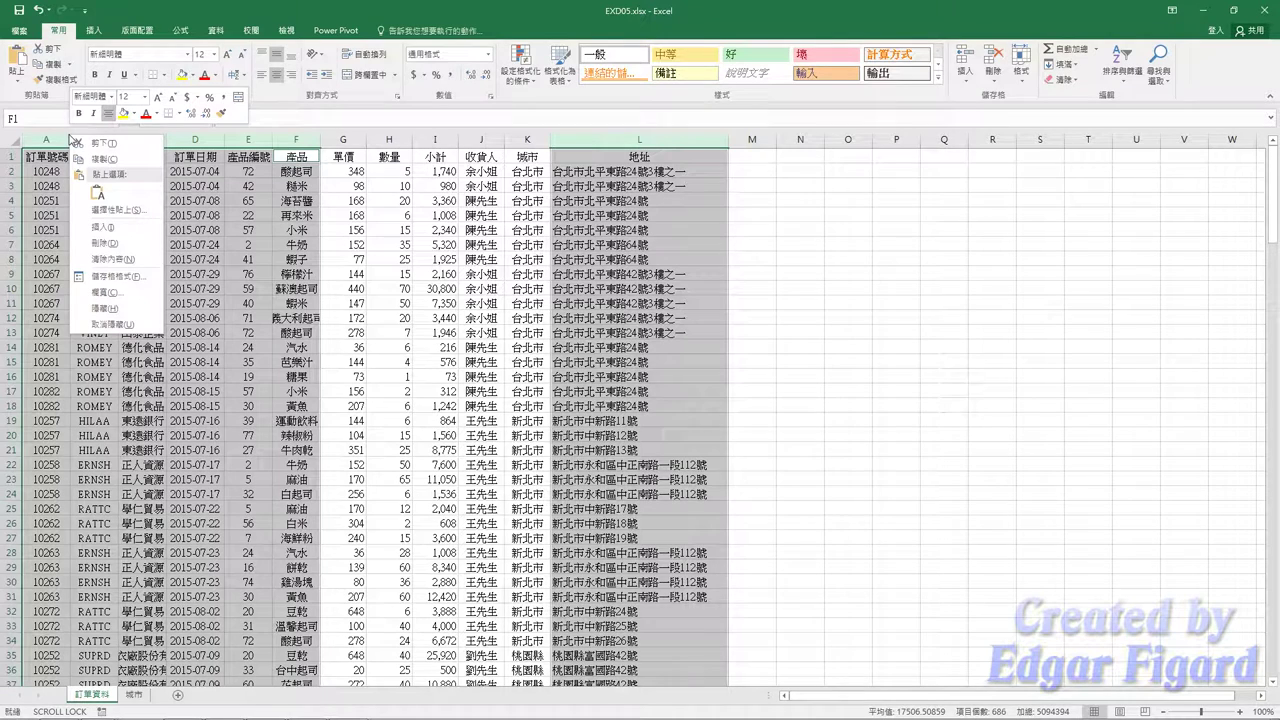
{"action": "left_click", "coordinate": [134, 294]}
{"action": "left_click", "coordinate": [154, 311]}
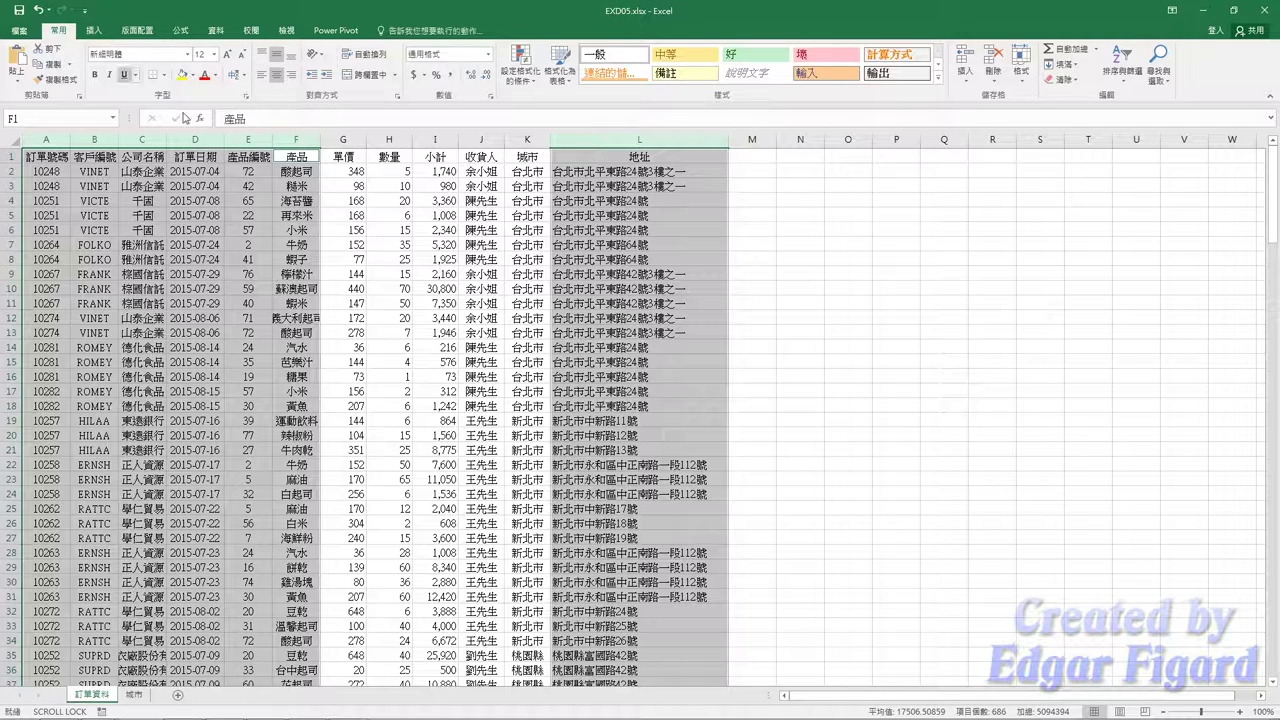
{"action": "left_click", "coordinate": [1034, 89]}
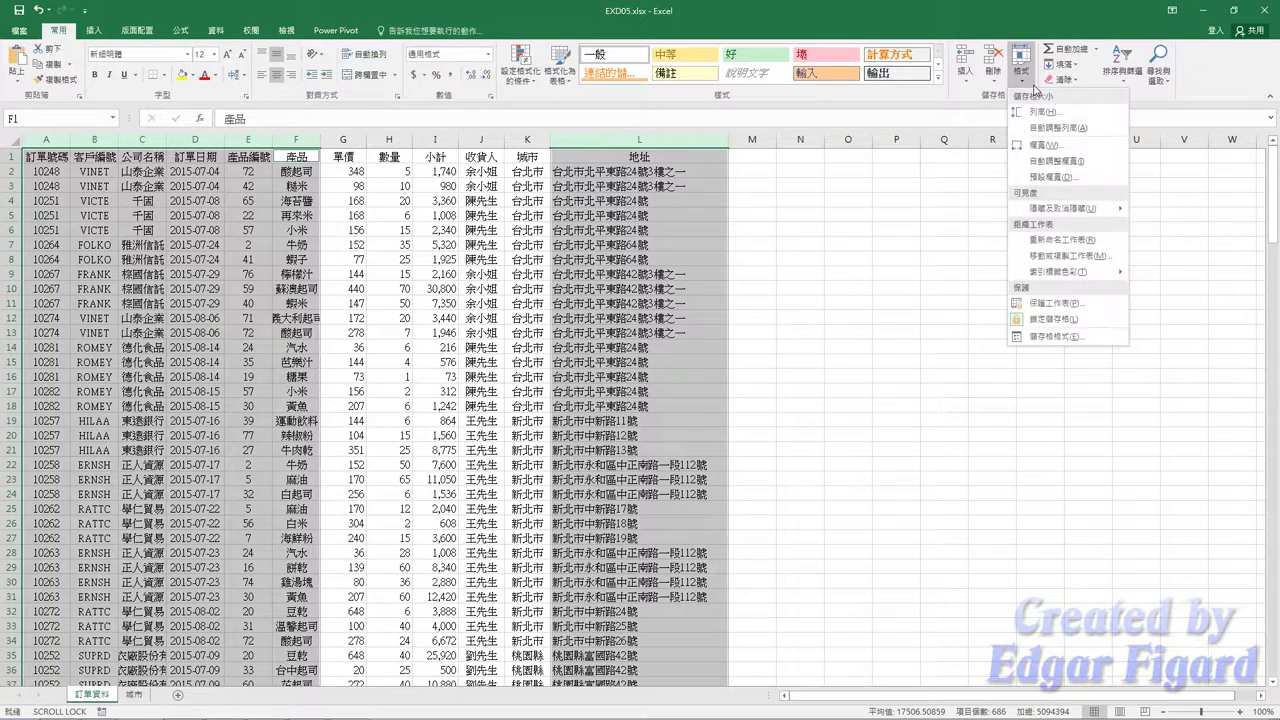
{"action": "left_click", "coordinate": [1060, 161]}
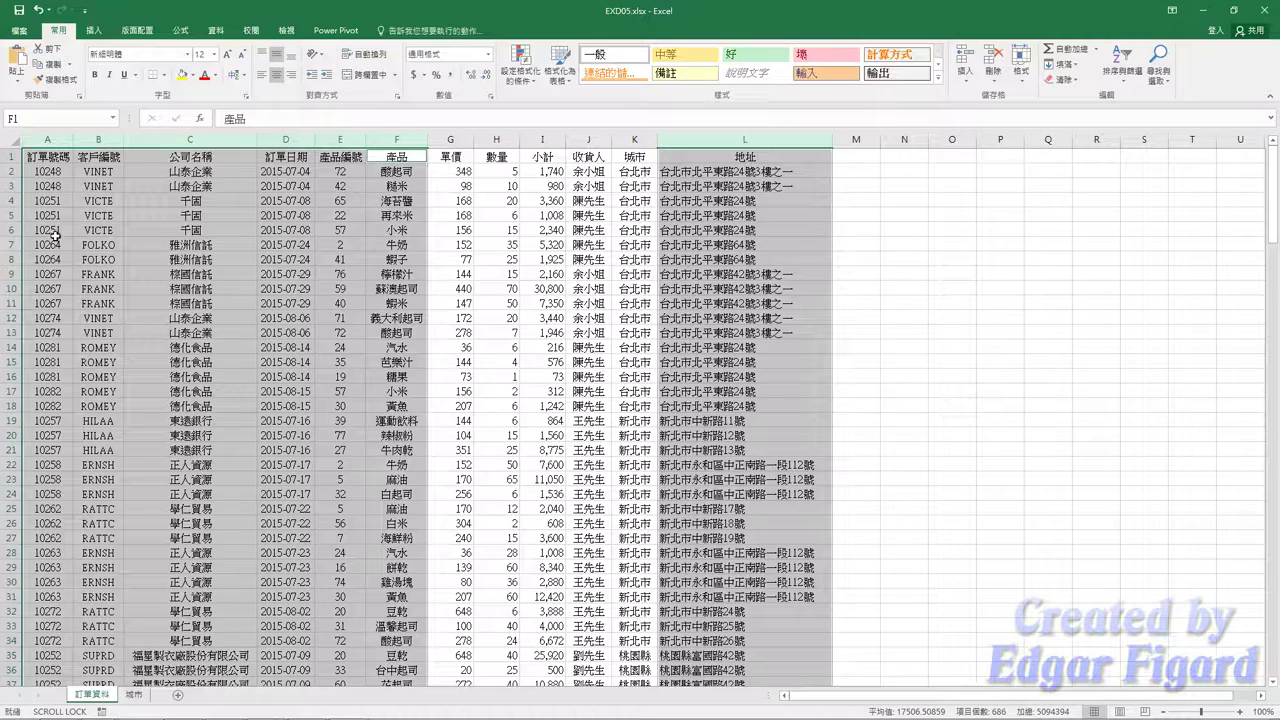
{"action": "left_click_drag", "start_coordinate": [8, 156], "coordinate": [4, 684]}
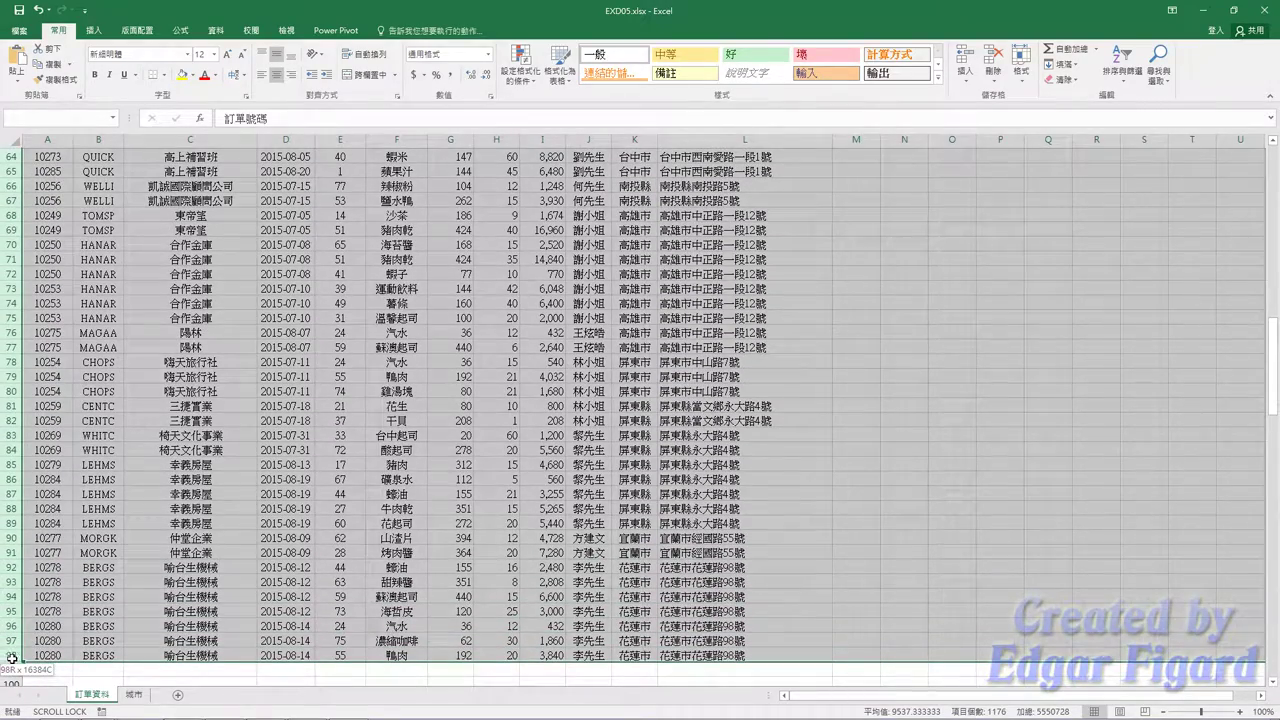
Give all selected order rows a row height of 30.
{"action": "right_click", "coordinate": [12, 658]}
{"action": "left_click", "coordinate": [40, 620]}
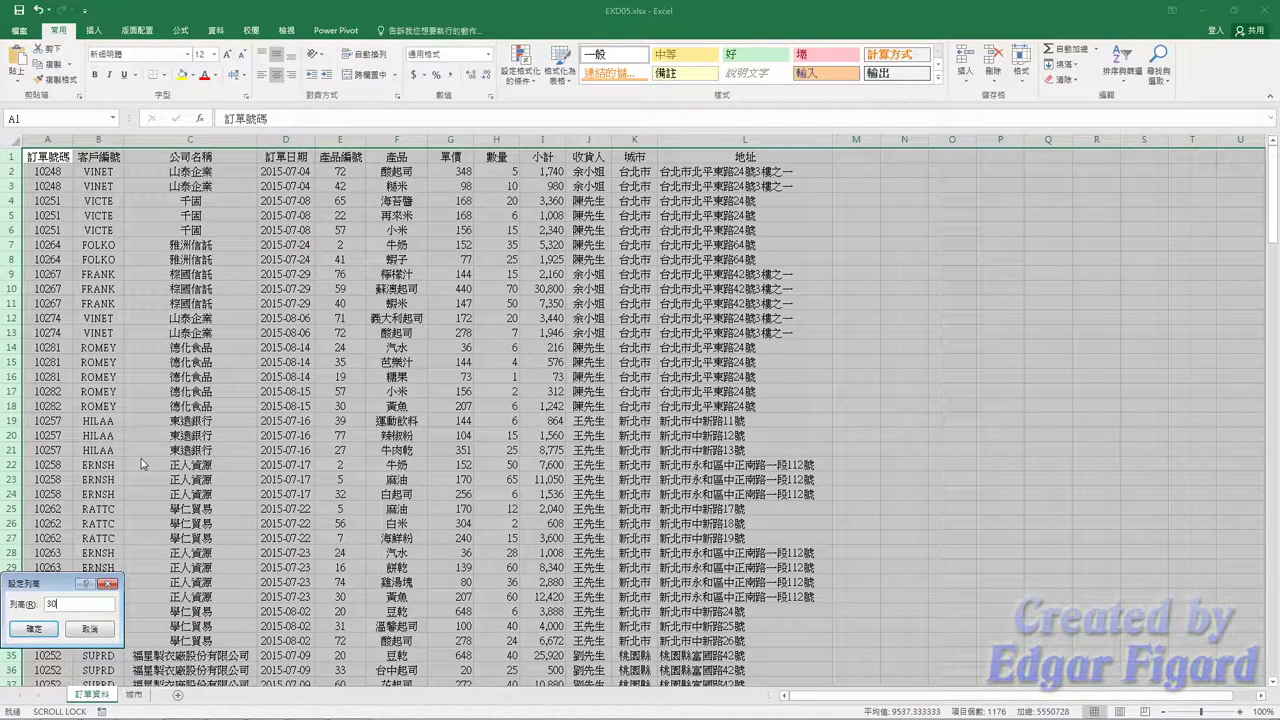
{"action": "left_click_drag", "start_coordinate": [40, 583], "coordinate": [518, 313]}
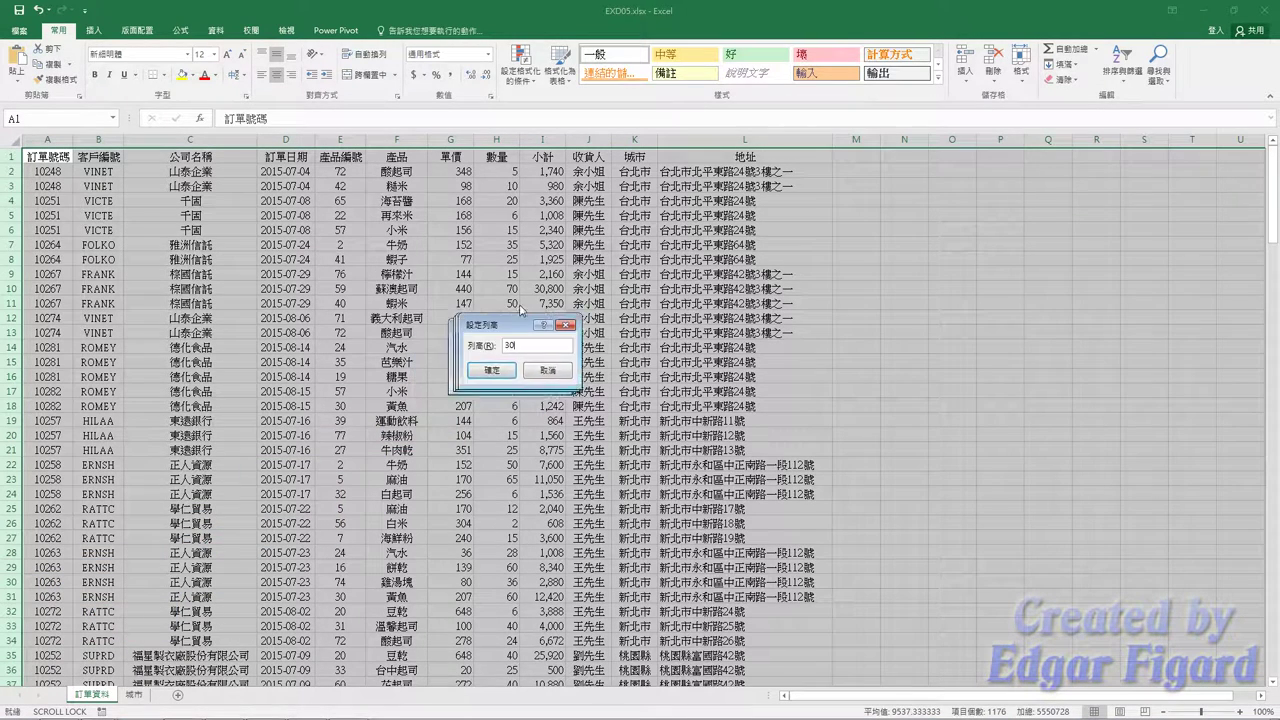
{"action": "left_click", "coordinate": [510, 359]}
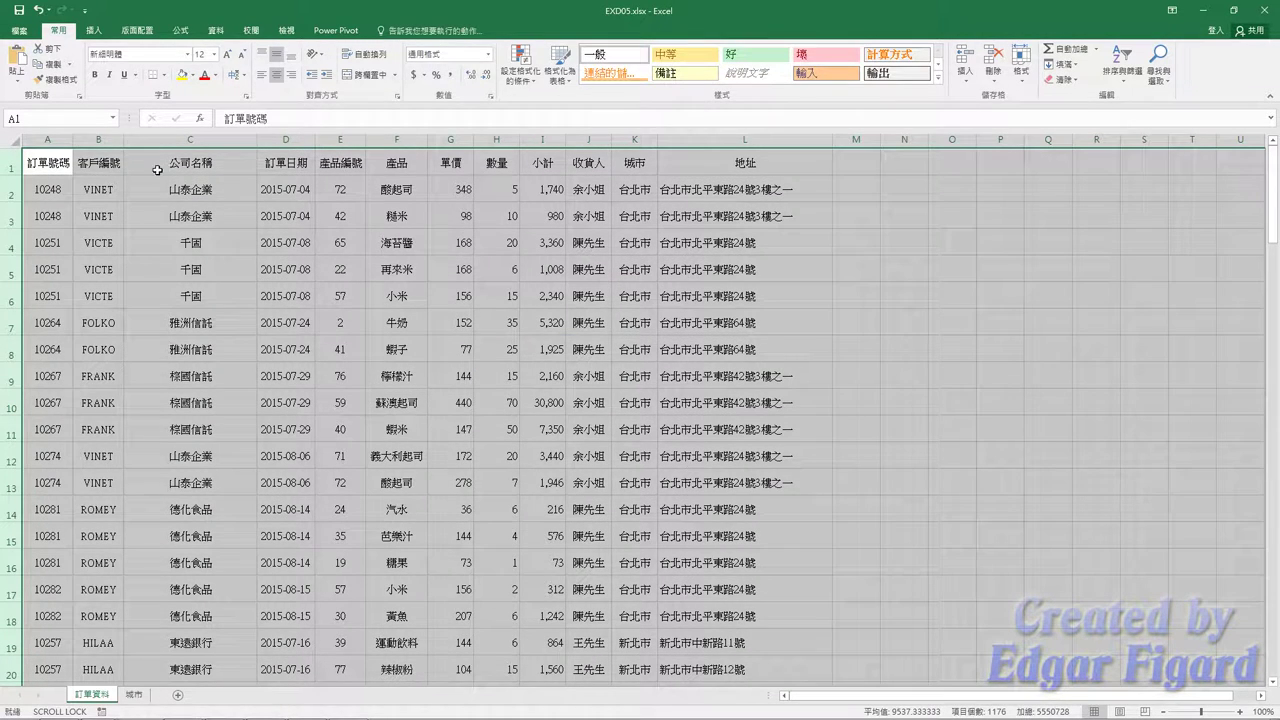
{"action": "left_click_drag", "start_coordinate": [52, 160], "coordinate": [745, 163]}
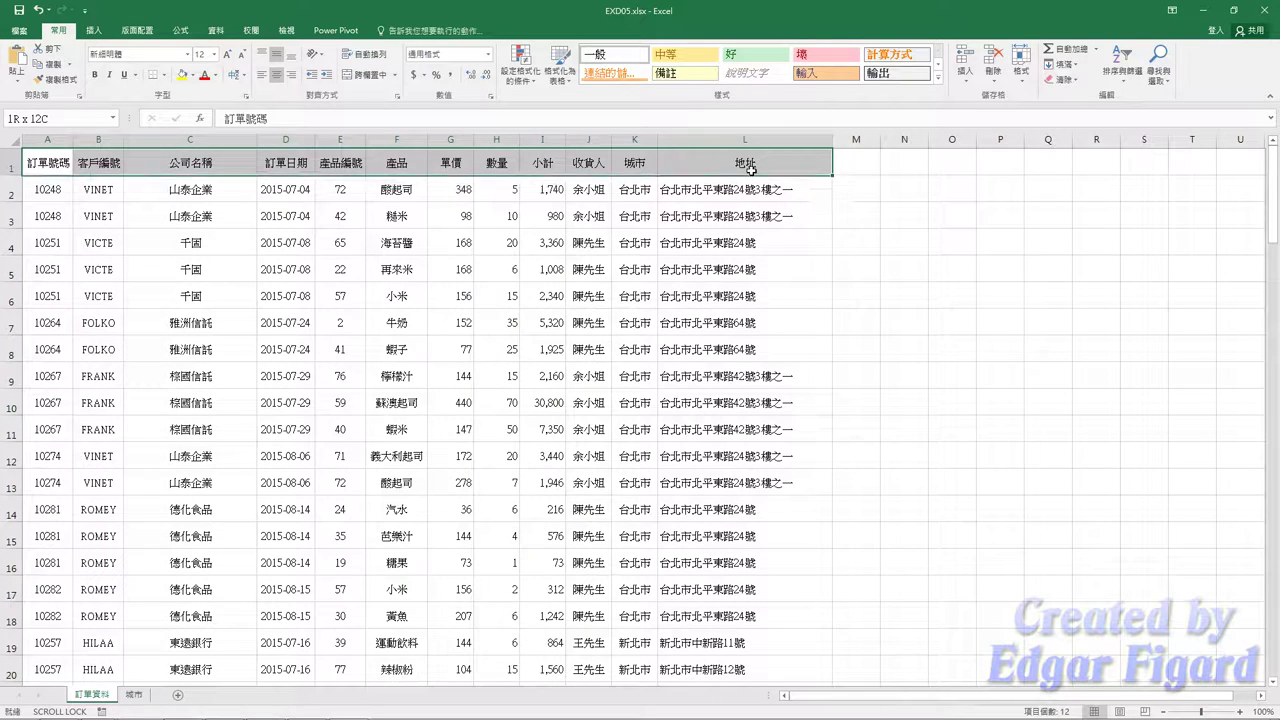
Fill header row A1:L1 with blue and make its text white.
{"action": "left_click", "coordinate": [191, 76]}
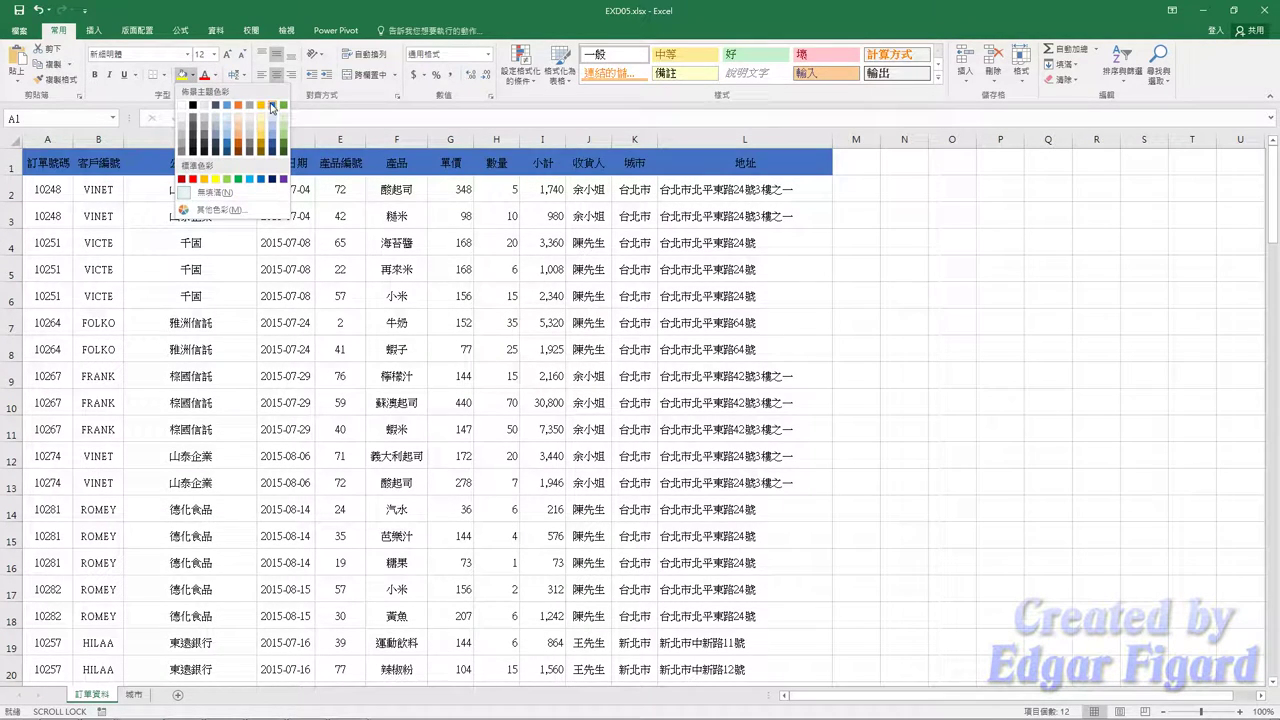
{"action": "left_click", "coordinate": [271, 106]}
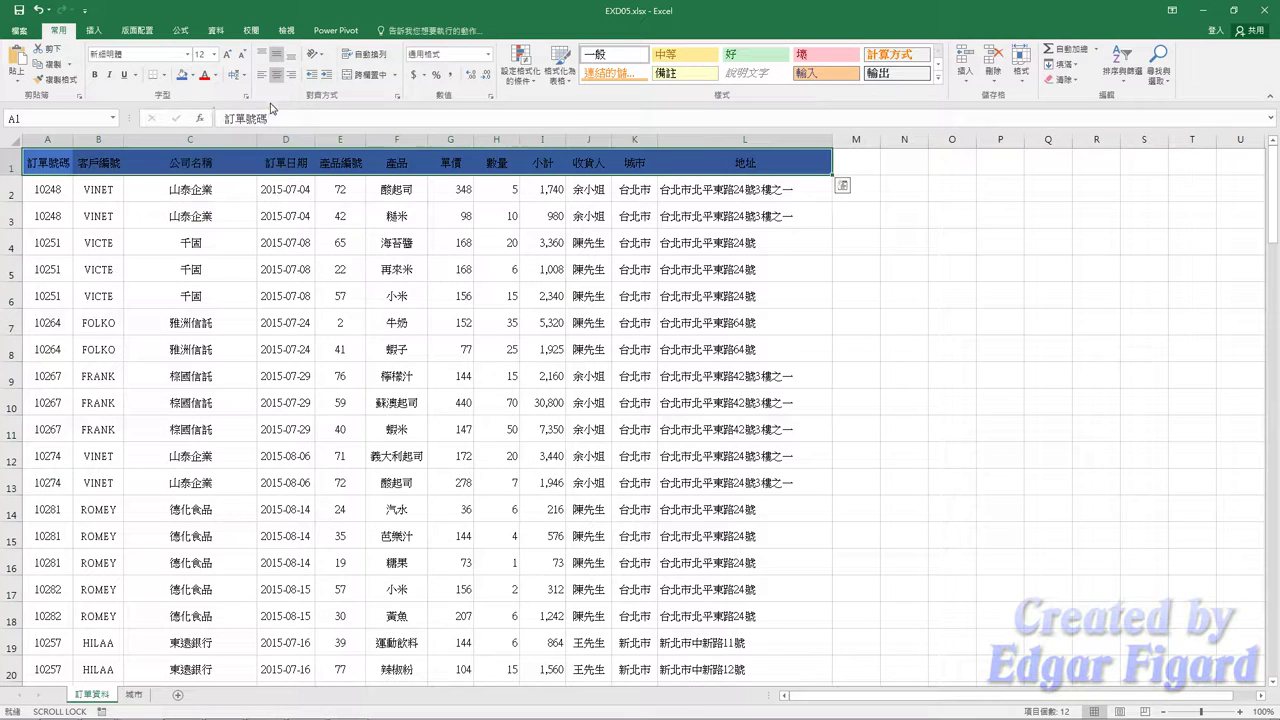
{"action": "left_click", "coordinate": [216, 76]}
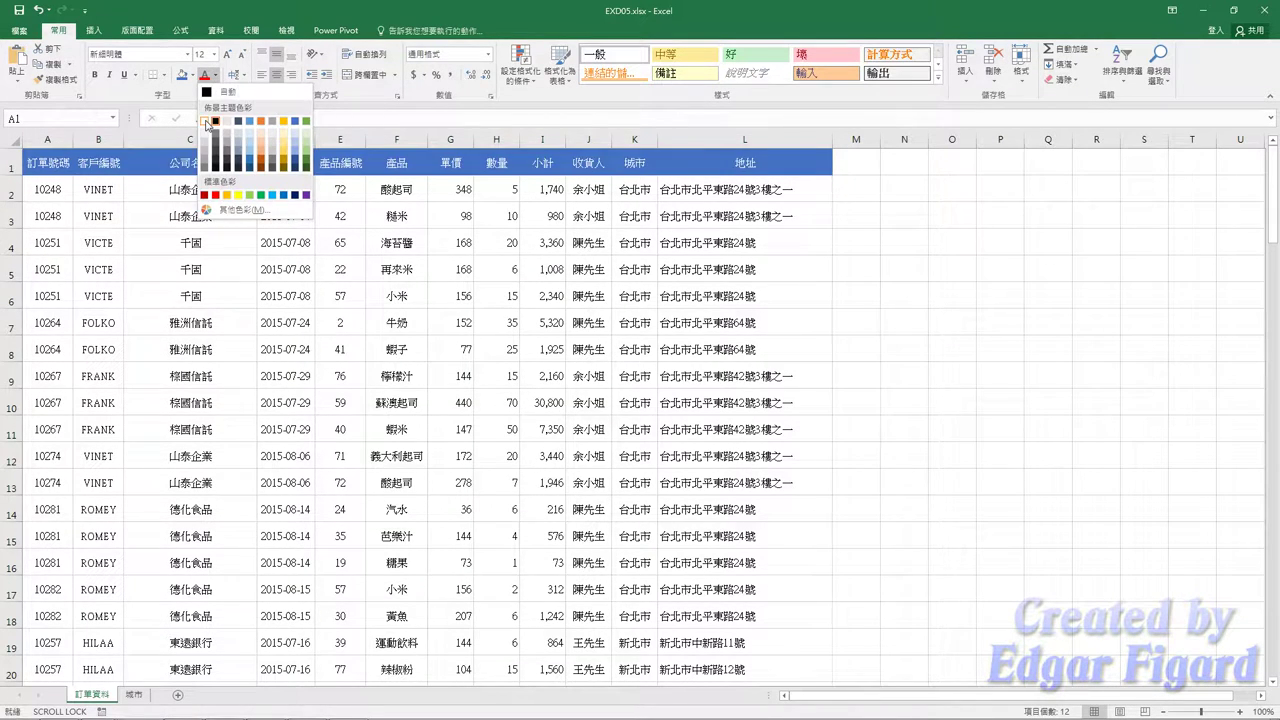
{"action": "left_click", "coordinate": [206, 122]}
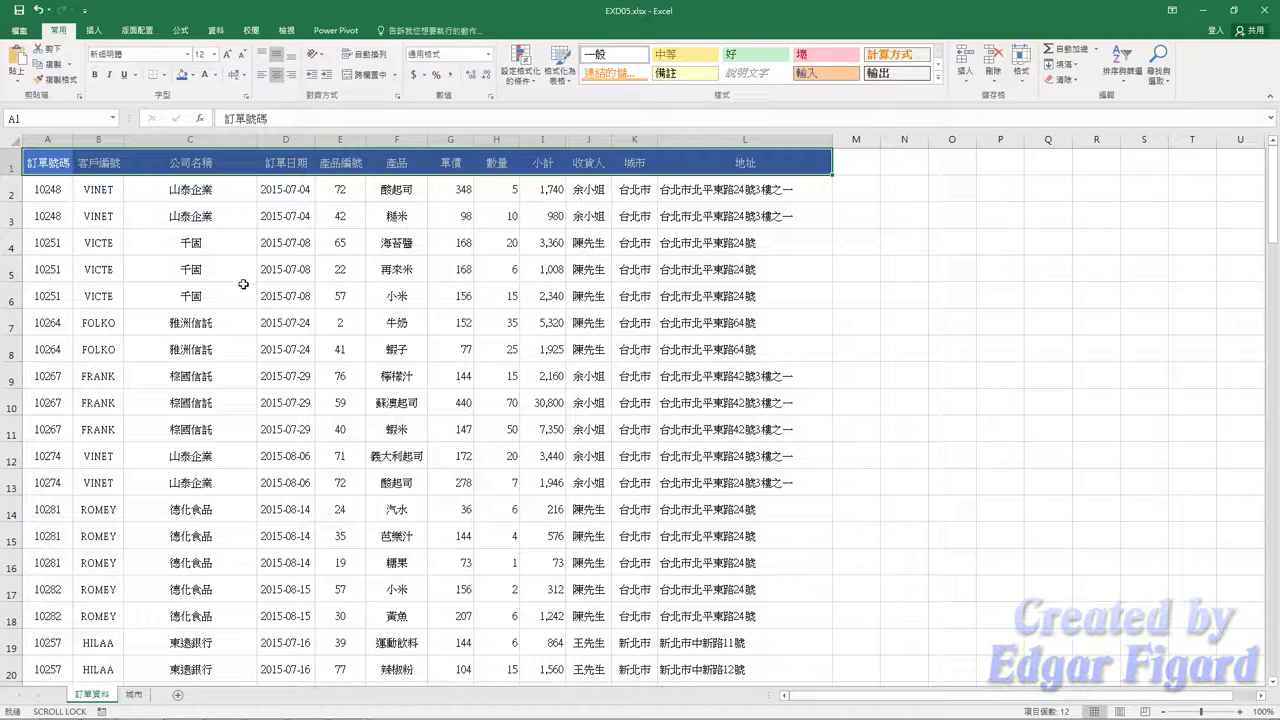
{"action": "left_click", "coordinate": [301, 348]}
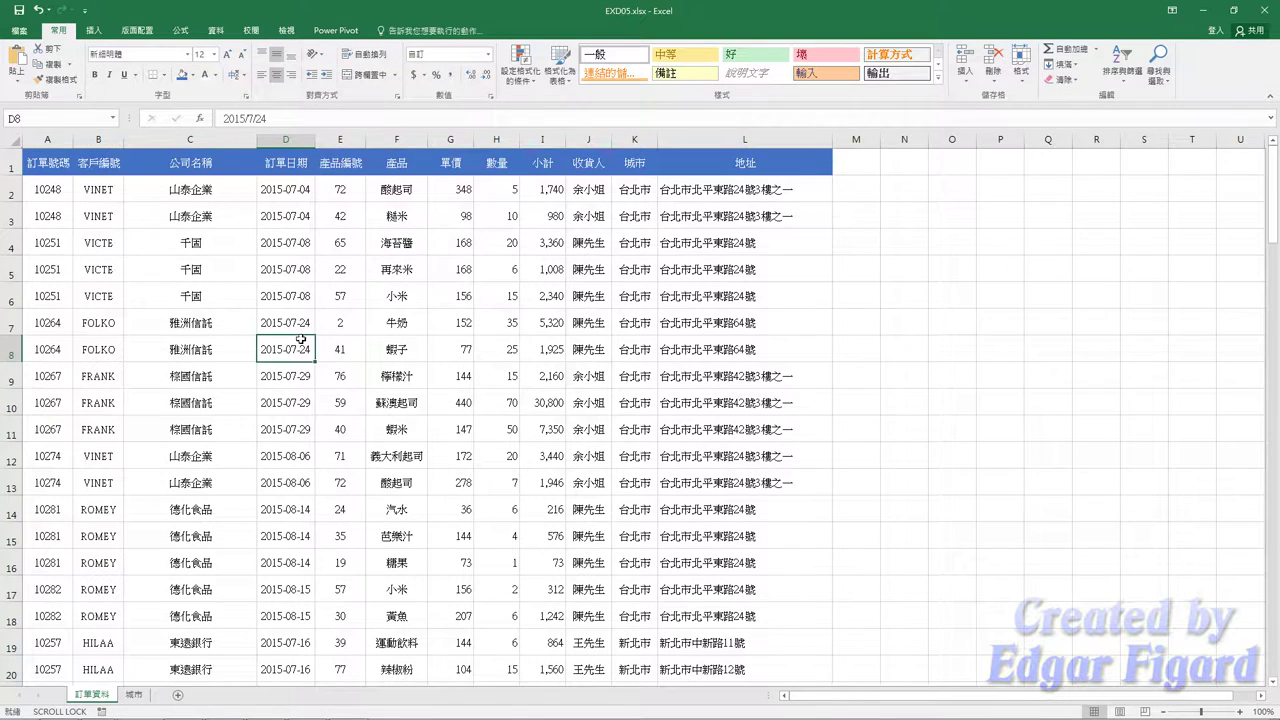
{"action": "left_click", "coordinate": [149, 35]}
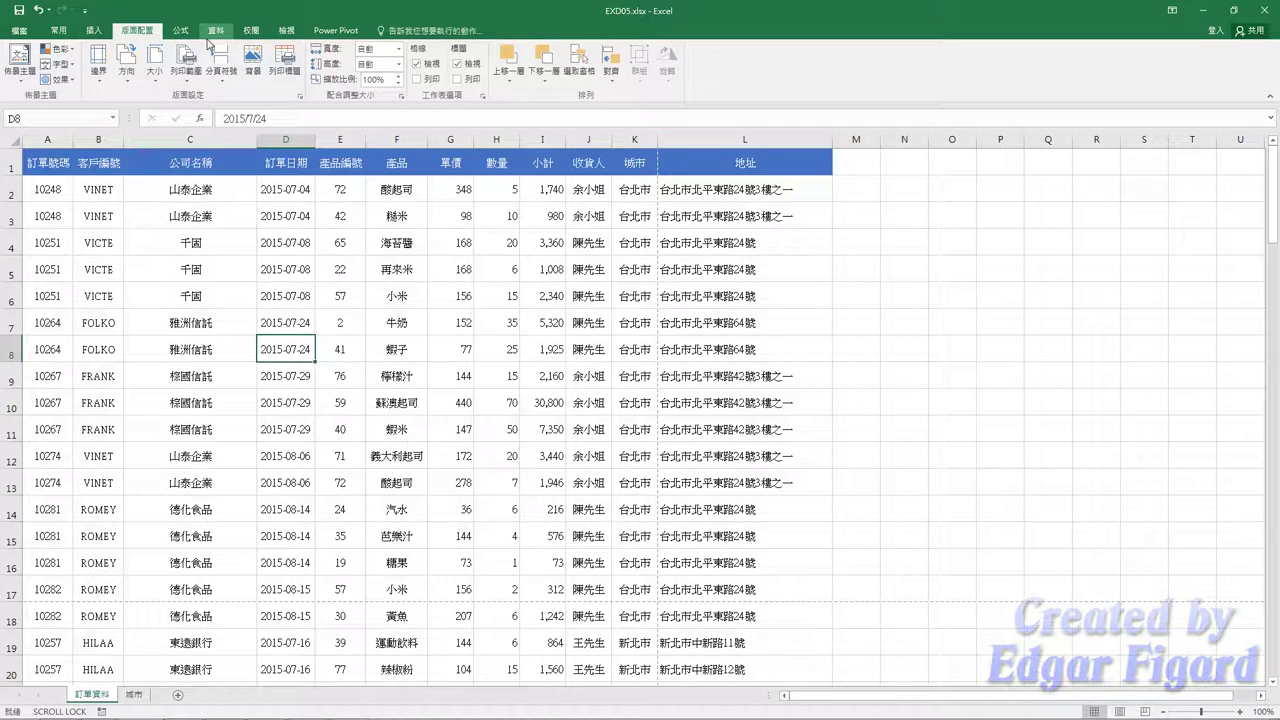
{"action": "left_click", "coordinate": [385, 52]}
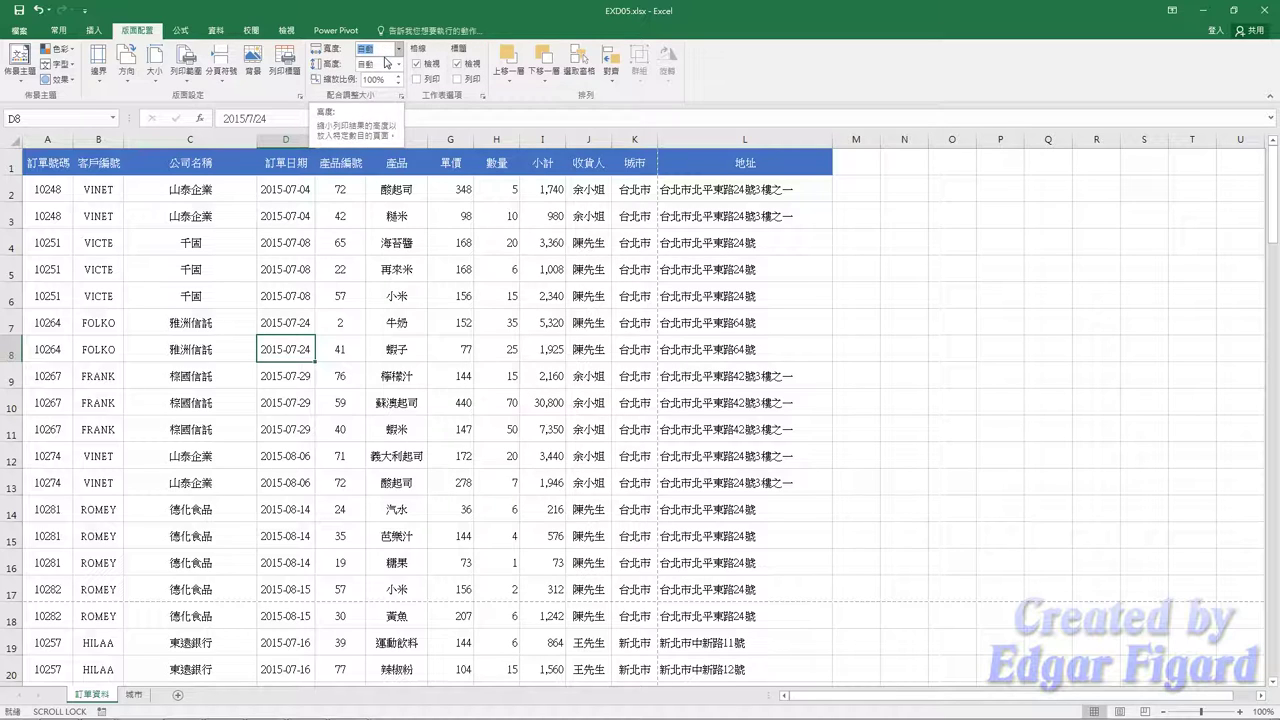
{"action": "key", "text": "Escape"}
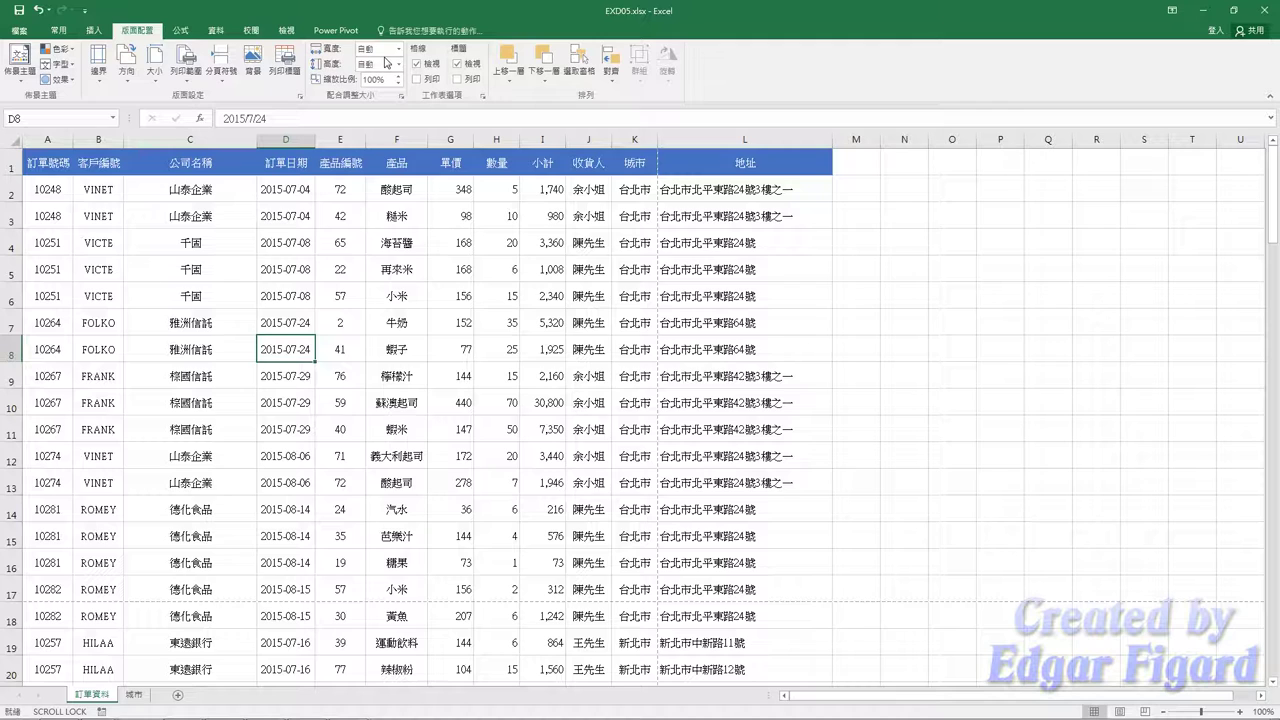
{"action": "left_click", "coordinate": [282, 207]}
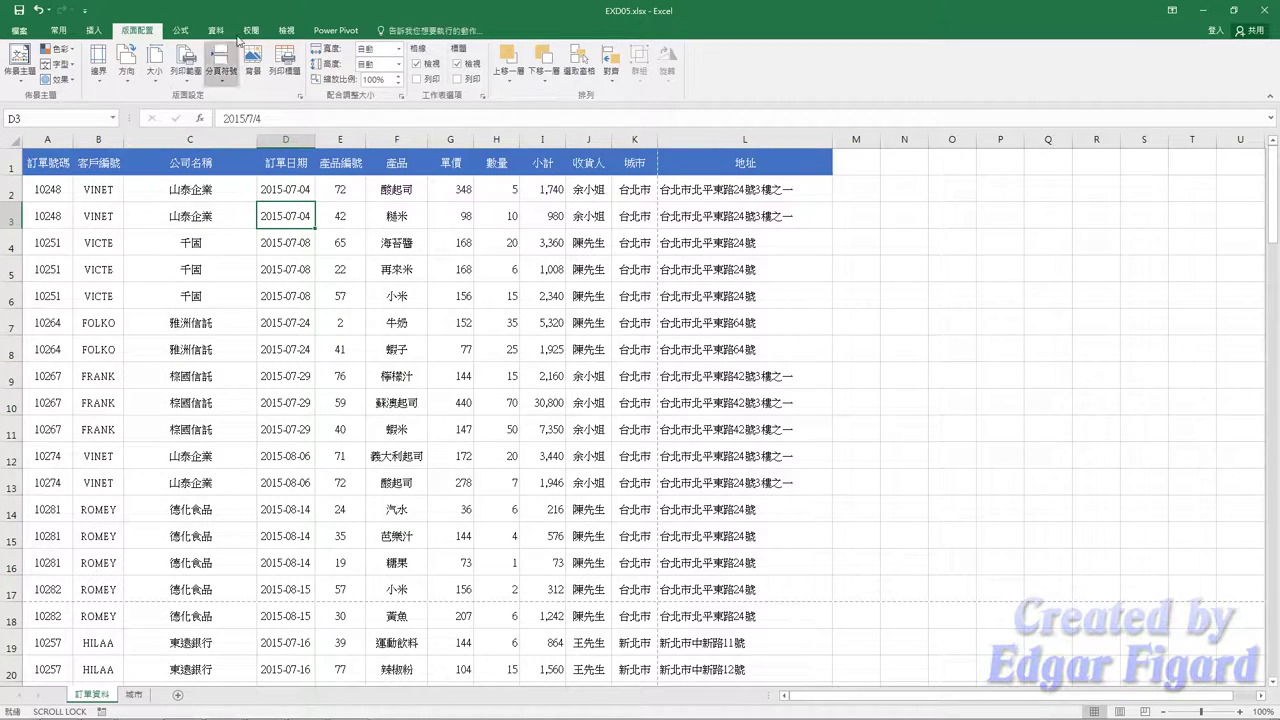
Switch to Page Break Preview and drag the vertical break so all columns fit one page width.
{"action": "left_click", "coordinate": [287, 30]}
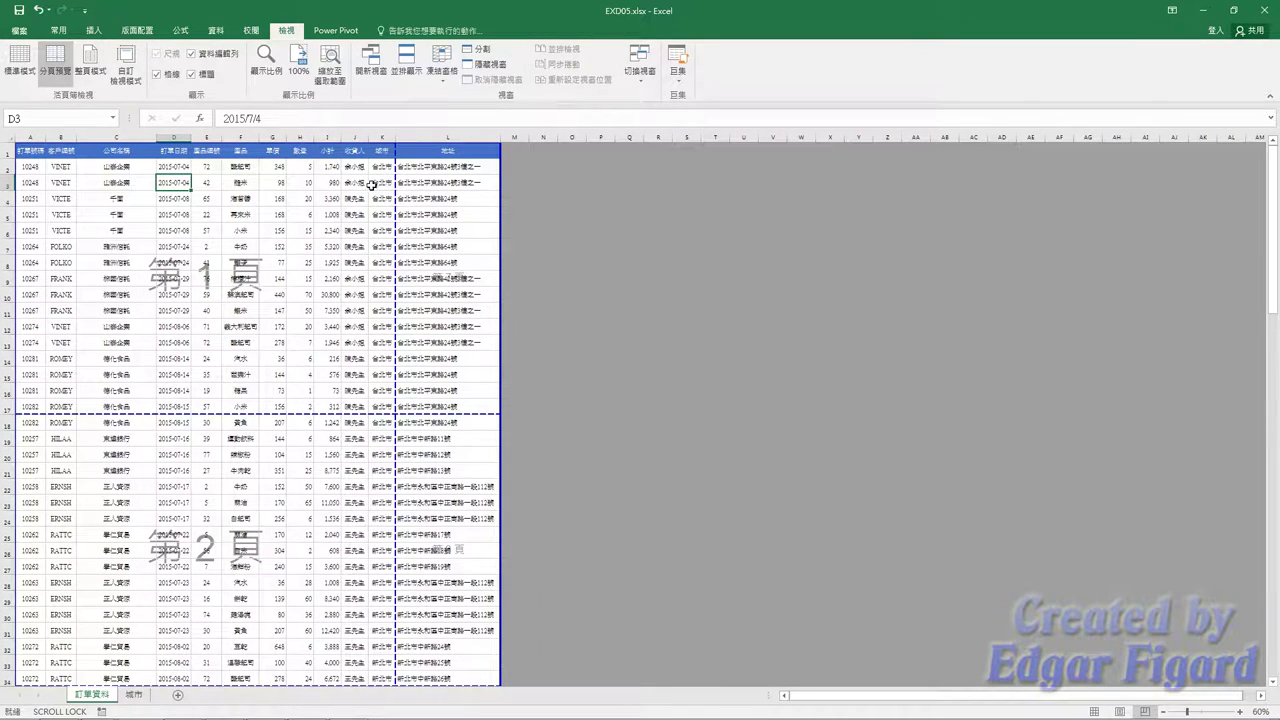
{"action": "left_click", "coordinate": [137, 30]}
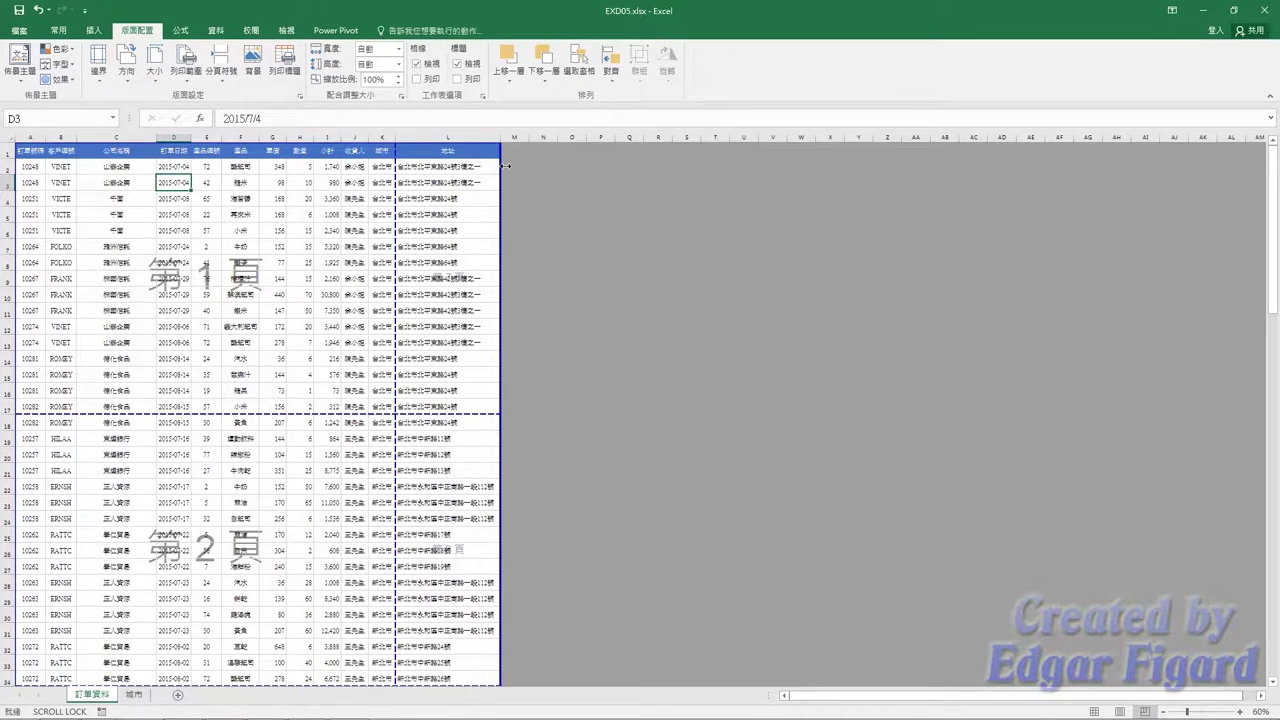
{"action": "left_click_drag", "start_coordinate": [396, 166], "coordinate": [505, 166]}
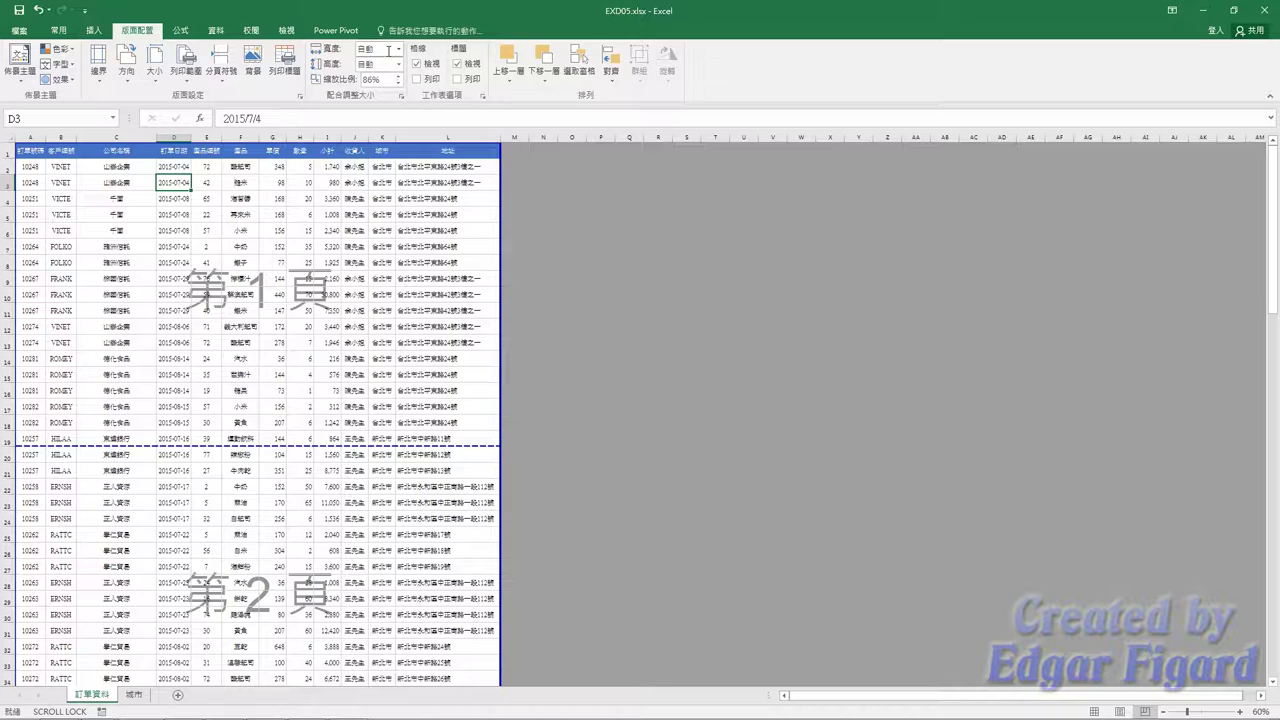
{"action": "left_click", "coordinate": [388, 48]}
{"action": "key", "text": "Escape"}
Set Page Setup scaling to fit 1 page wide with automatic page height.
{"action": "left_click", "coordinate": [299, 95]}
{"action": "left_click", "coordinate": [585, 315]}
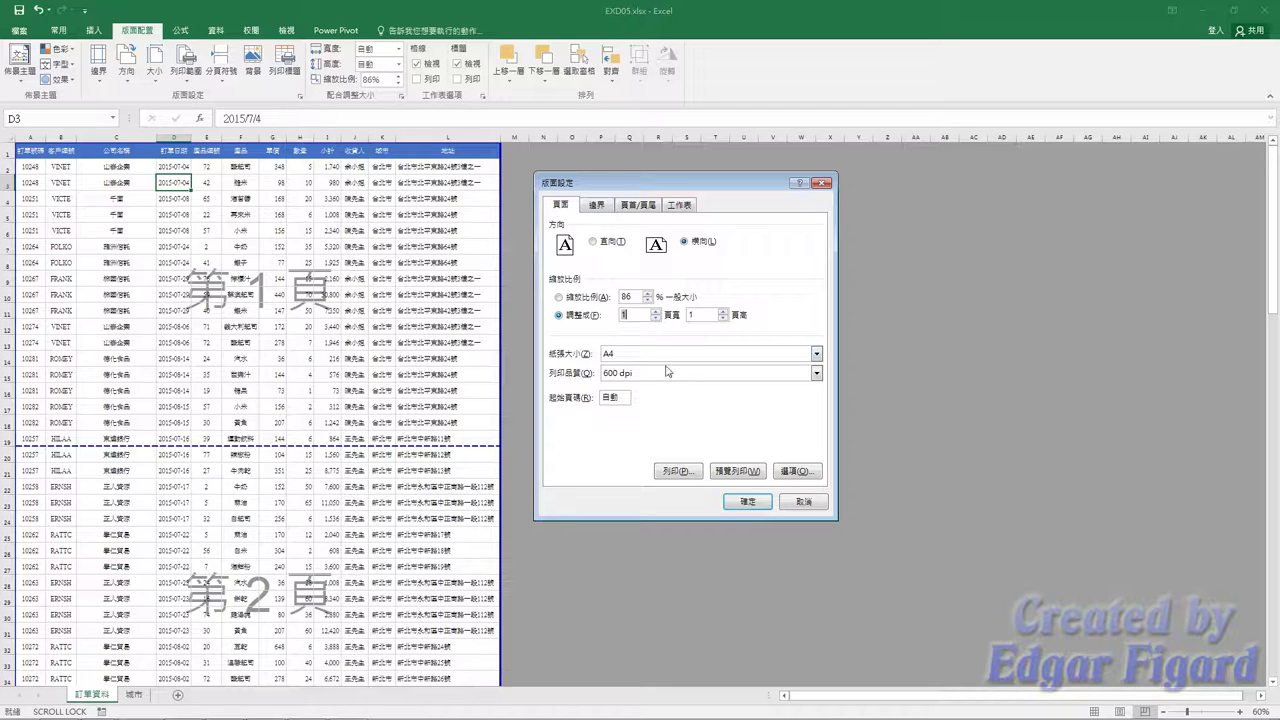
{"action": "left_click", "coordinate": [749, 502]}
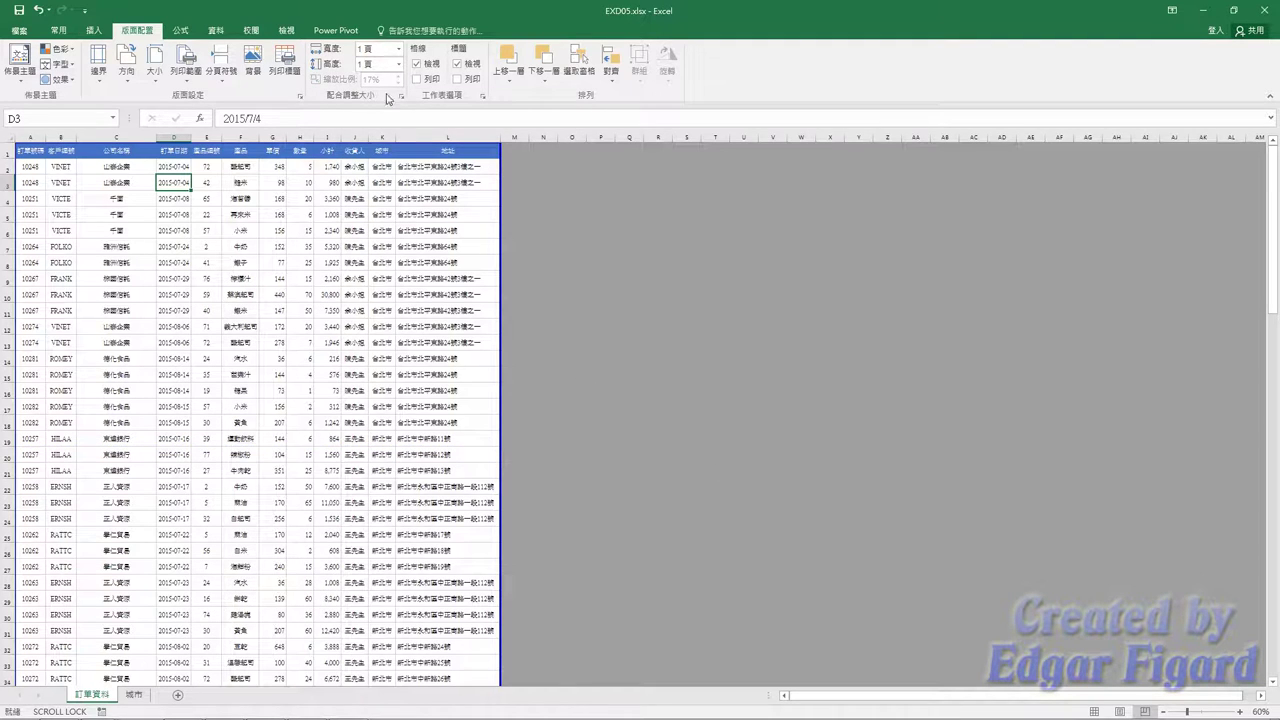
{"action": "left_click", "coordinate": [401, 64]}
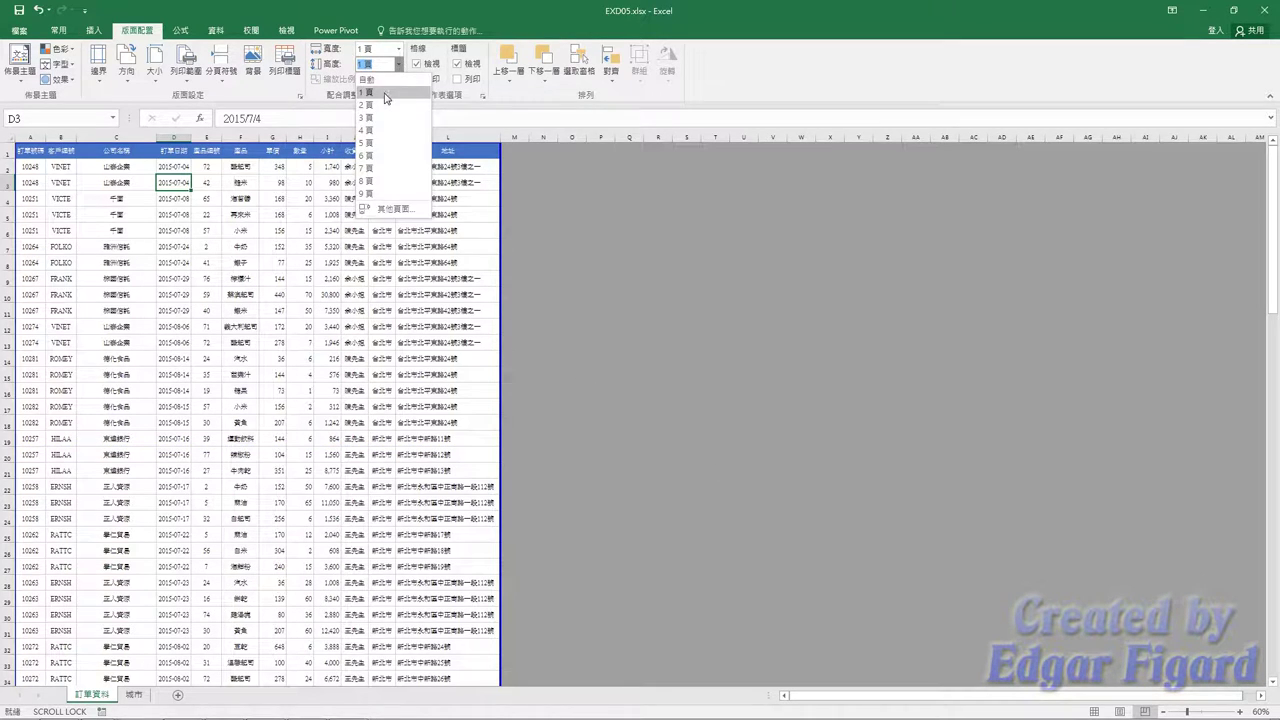
{"action": "left_click", "coordinate": [386, 80]}
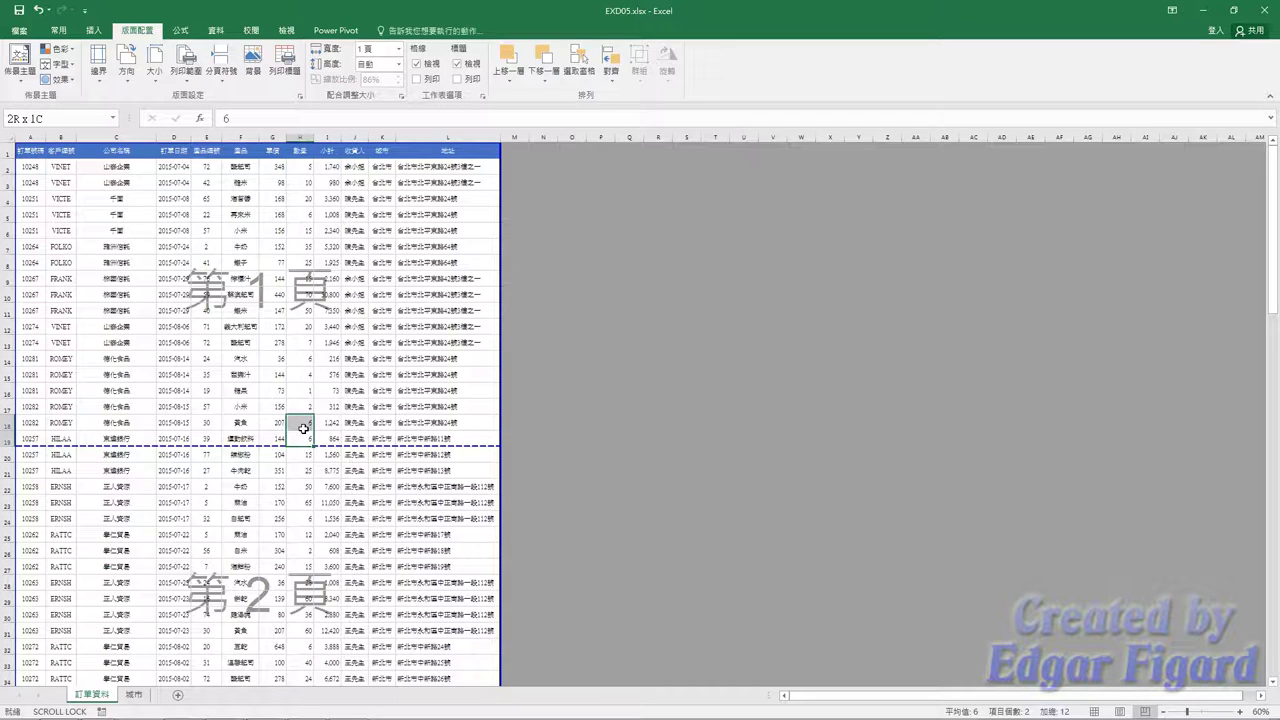
Drag the early page breaks so pages 2, 3 and 4 end after rows 34, 43 and 54.
{"action": "left_click", "coordinate": [345, 428]}
{"action": "left_click_drag", "start_coordinate": [335, 444], "coordinate": [336, 431]}
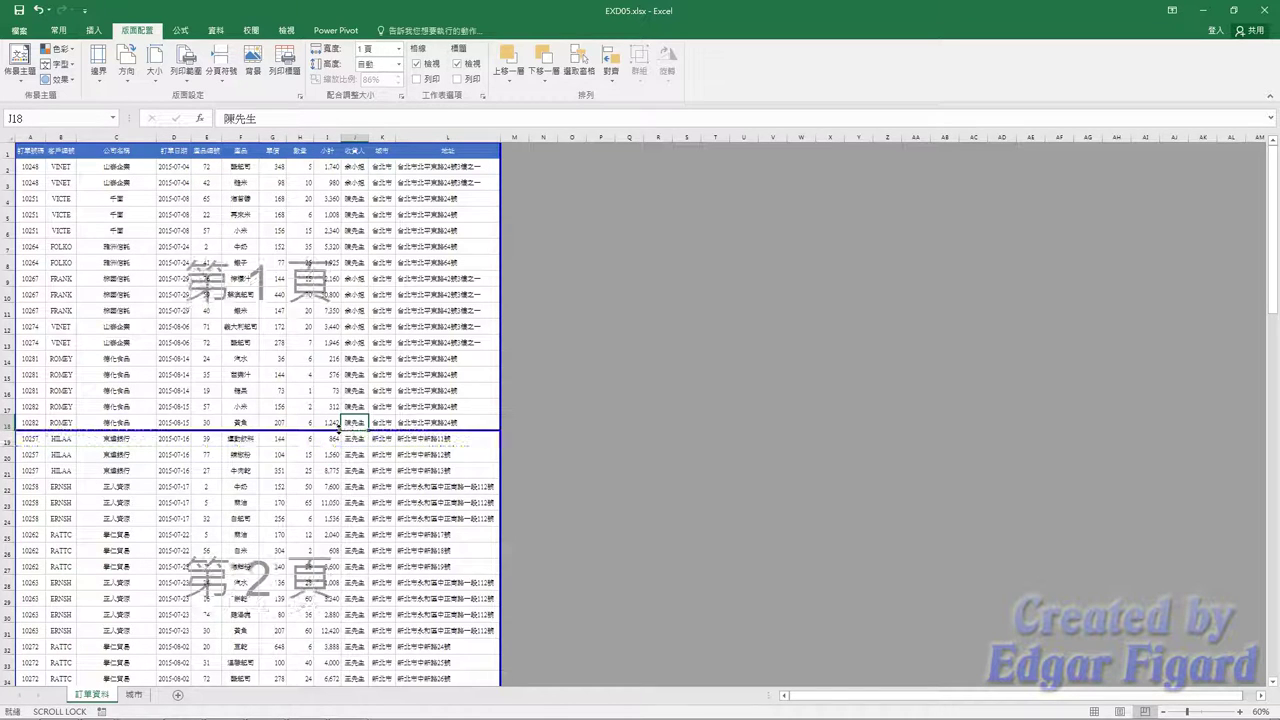
{"action": "scroll", "coordinate": [335, 318], "scroll_direction": "down", "scroll_amount": 2}
{"action": "scroll", "coordinate": [349, 345], "scroll_direction": "down", "scroll_amount": 3}
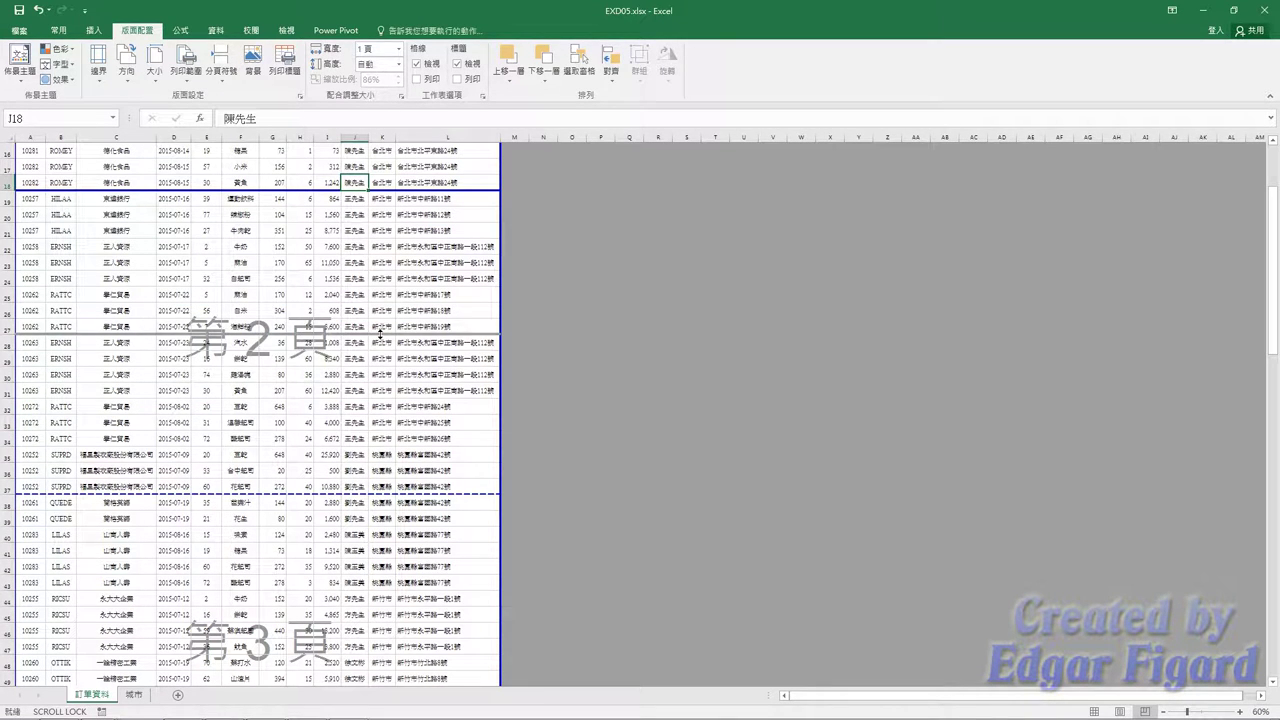
{"action": "left_click_drag", "start_coordinate": [375, 368], "coordinate": [397, 446]}
{"action": "scroll", "coordinate": [397, 415], "scroll_direction": "down", "scroll_amount": 4}
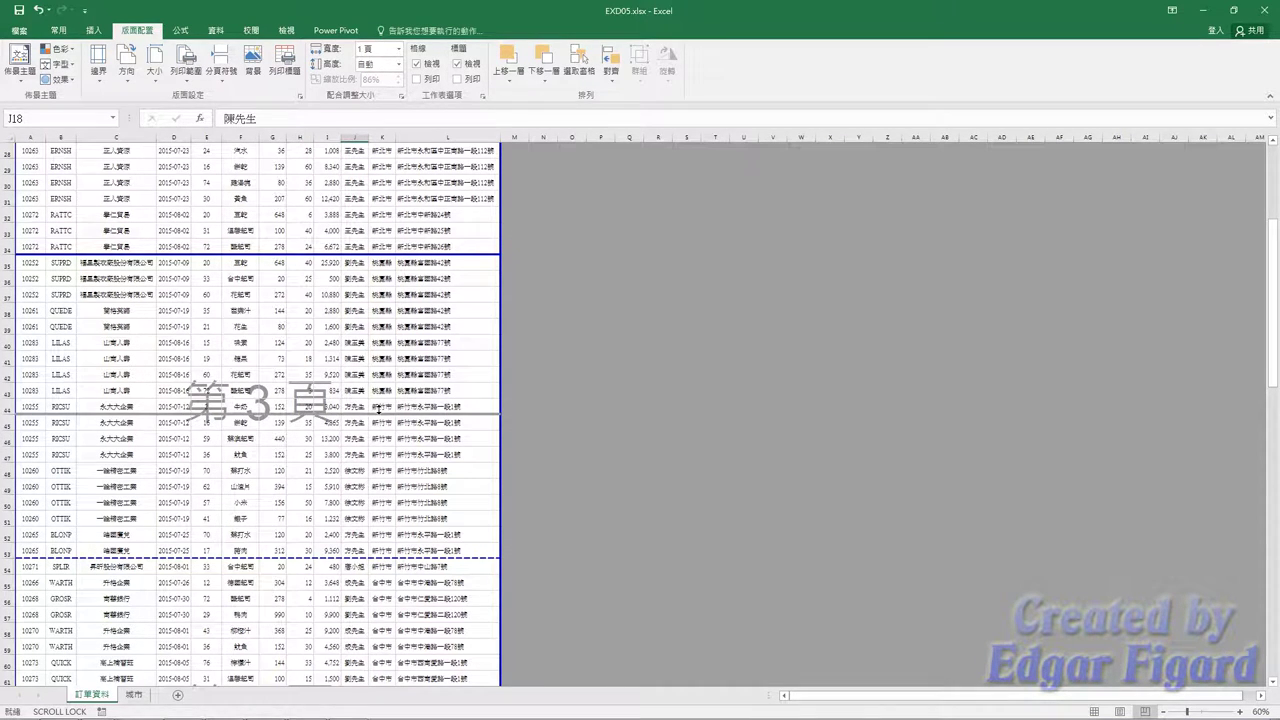
{"action": "left_click_drag", "start_coordinate": [380, 494], "coordinate": [385, 398]}
{"action": "scroll", "coordinate": [390, 396], "scroll_direction": "down", "scroll_amount": 2}
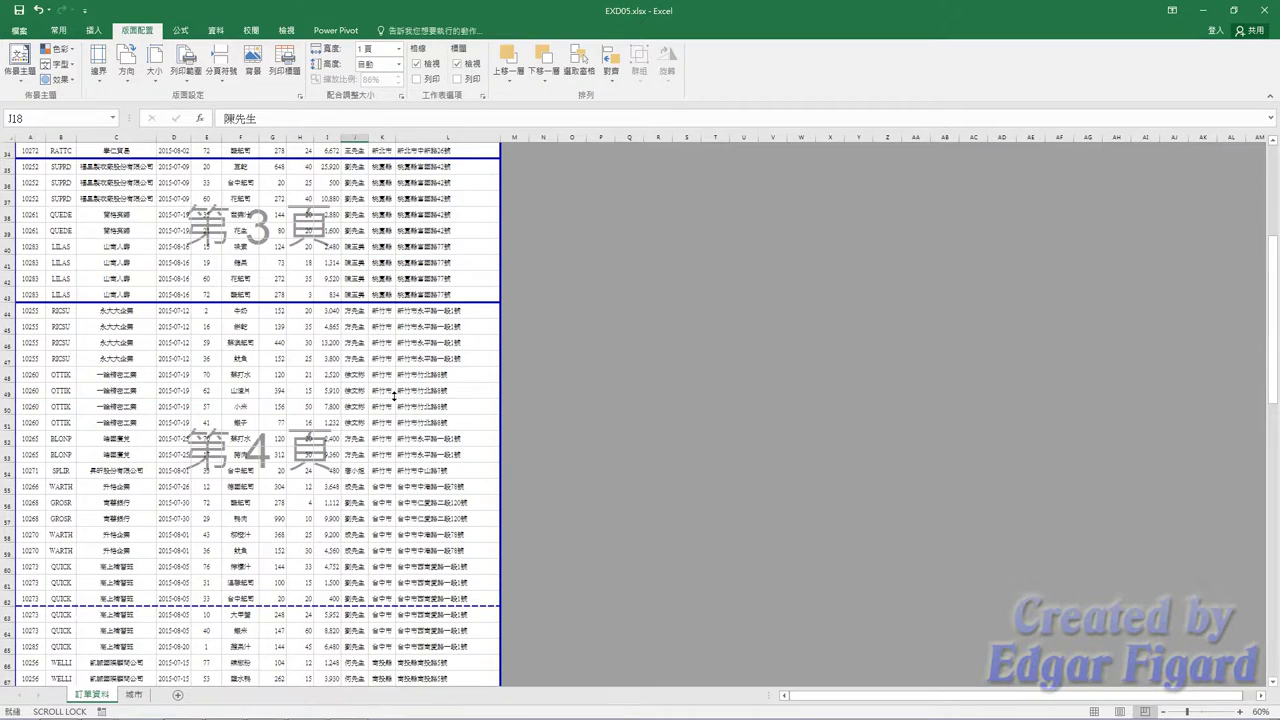
{"action": "scroll", "coordinate": [390, 396], "scroll_direction": "down", "scroll_amount": 2}
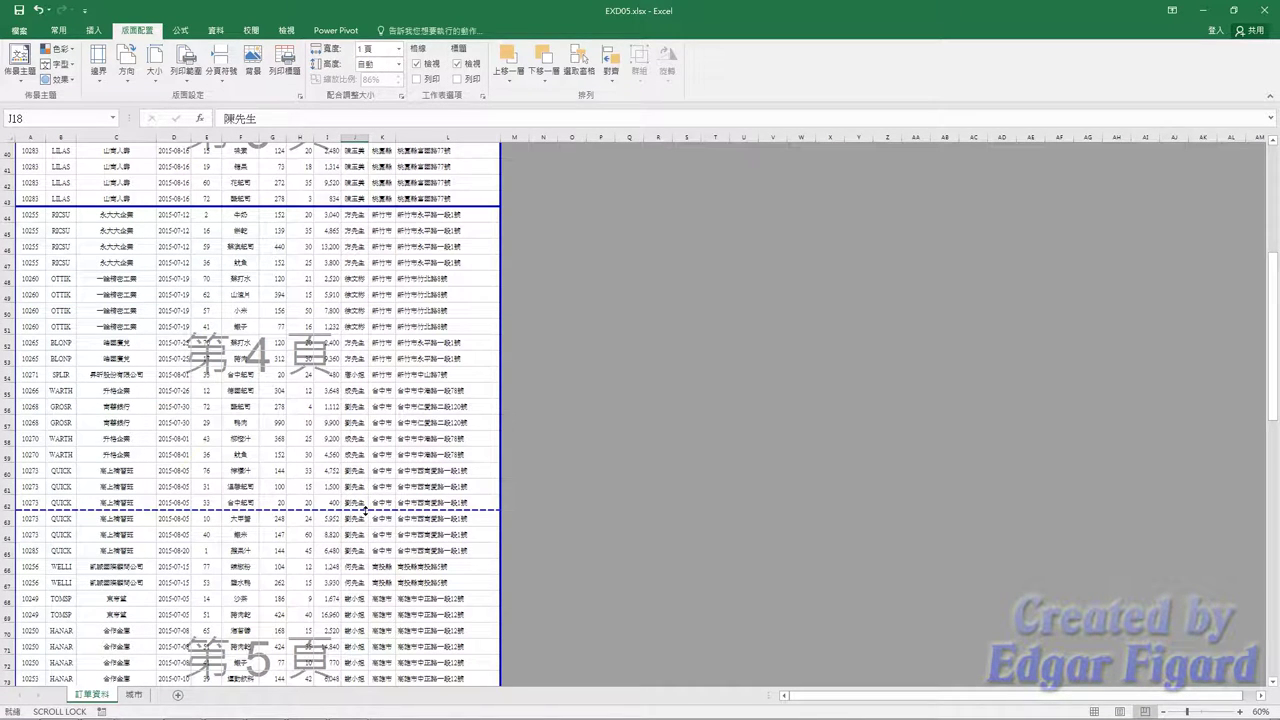
{"action": "left_click_drag", "start_coordinate": [389, 380], "coordinate": [389, 382]}
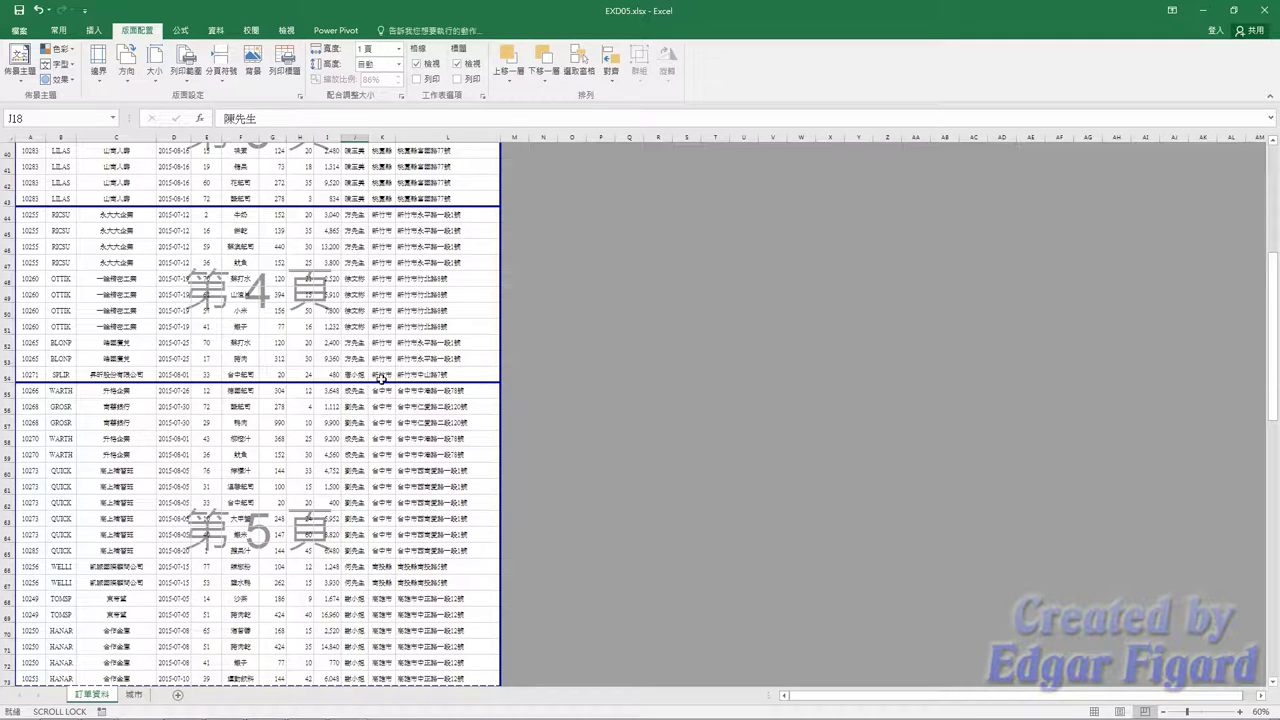
Move the later breaks to rows 65, 67 and 77, and page 9's break up to row 81.
{"action": "scroll", "coordinate": [403, 394], "scroll_direction": "down", "scroll_amount": 3}
{"action": "scroll", "coordinate": [385, 405], "scroll_direction": "down", "scroll_amount": 2}
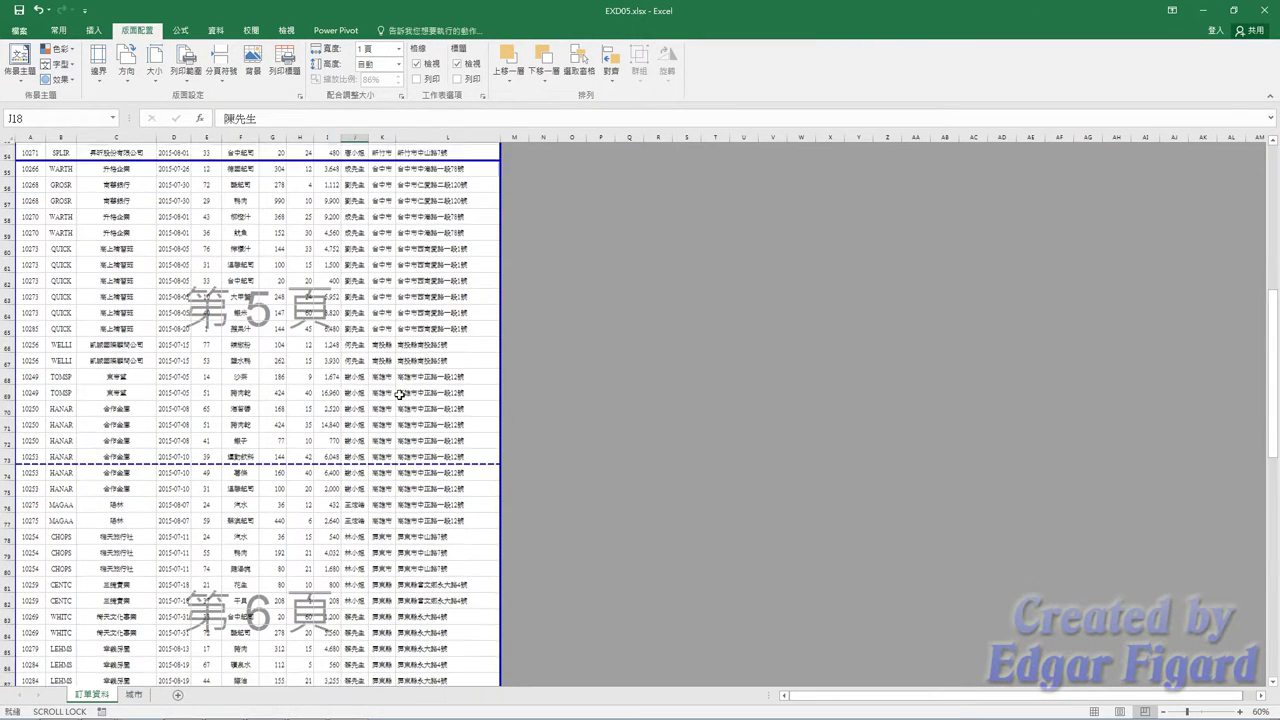
{"action": "left_click_drag", "start_coordinate": [374, 442], "coordinate": [388, 326]}
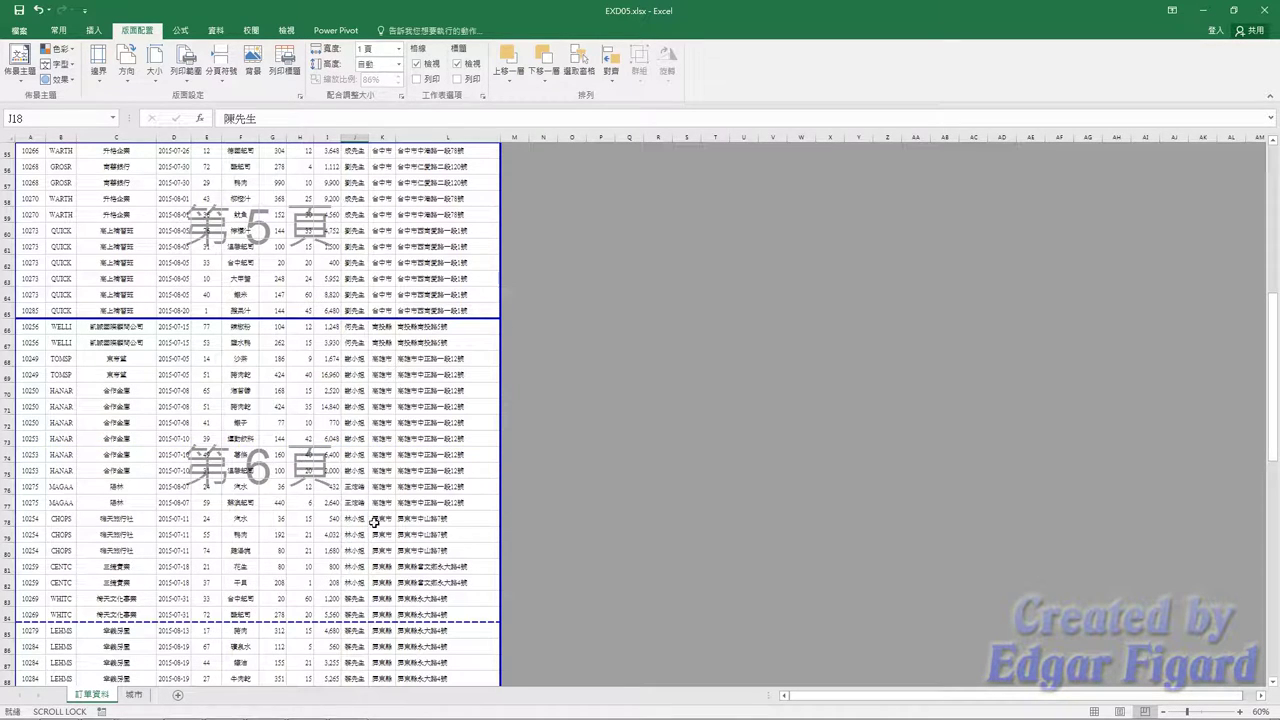
{"action": "scroll", "coordinate": [364, 470], "scroll_direction": "down", "scroll_amount": 3}
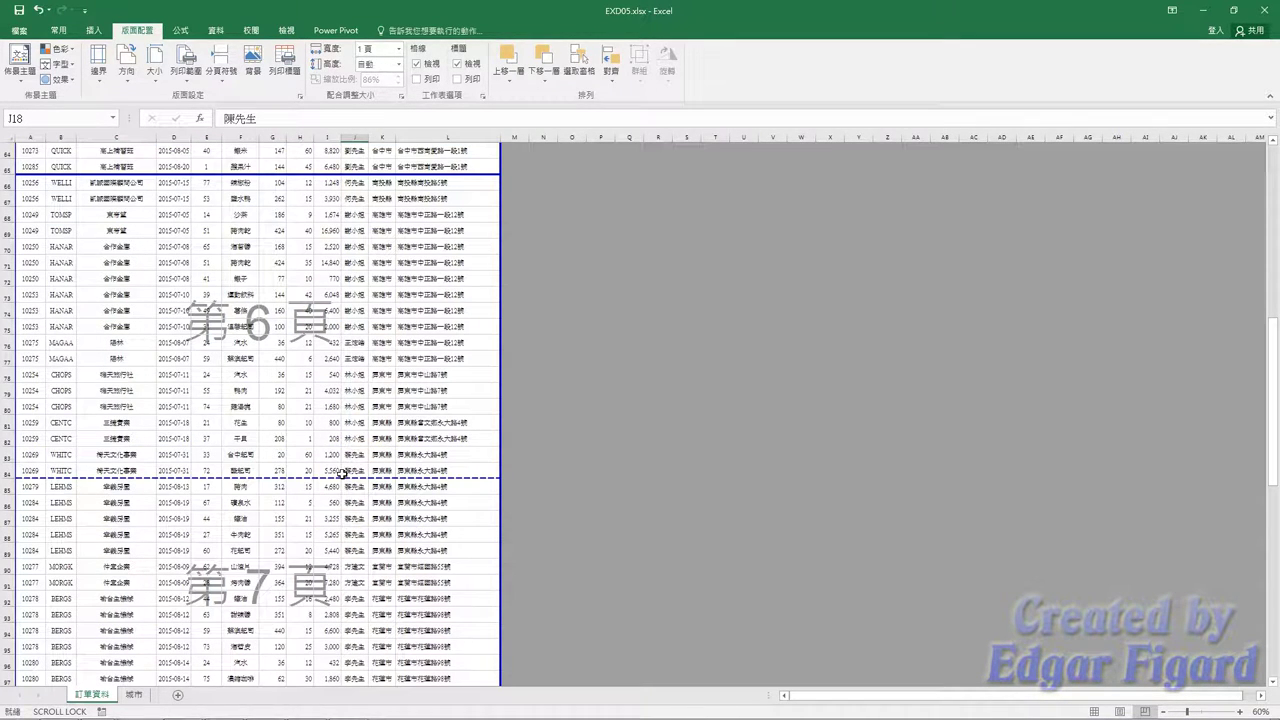
{"action": "left_click_drag", "start_coordinate": [338, 476], "coordinate": [358, 212]}
{"action": "scroll", "coordinate": [348, 282], "scroll_direction": "down", "scroll_amount": 2}
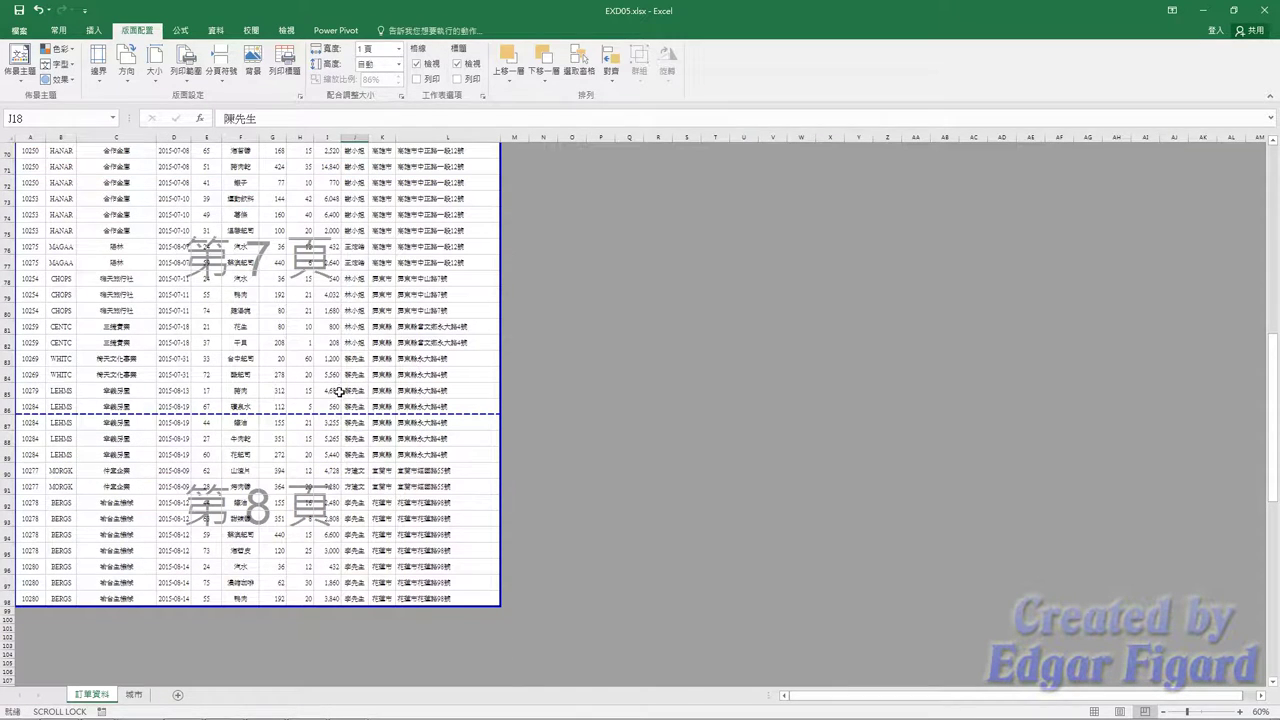
{"action": "left_click_drag", "start_coordinate": [334, 412], "coordinate": [347, 271]}
{"action": "scroll", "coordinate": [380, 265], "scroll_direction": "up", "scroll_amount": 2}
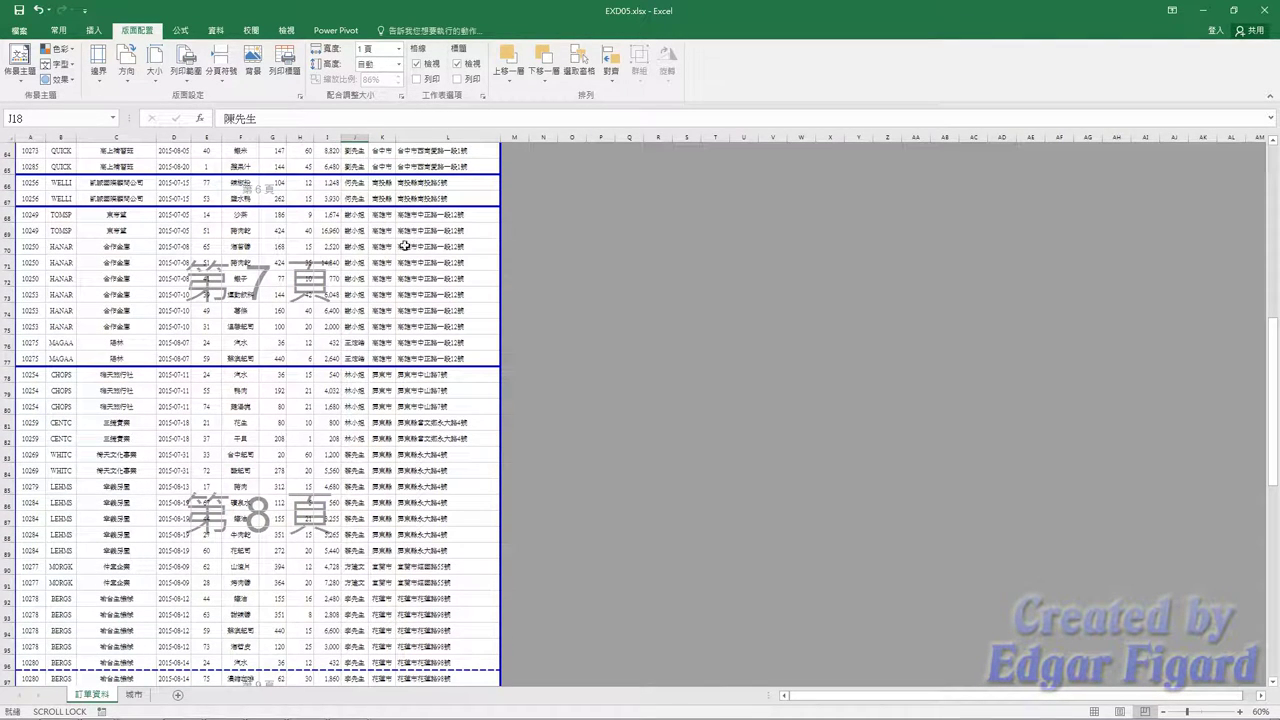
{"action": "scroll", "coordinate": [417, 334], "scroll_direction": "down", "scroll_amount": 2}
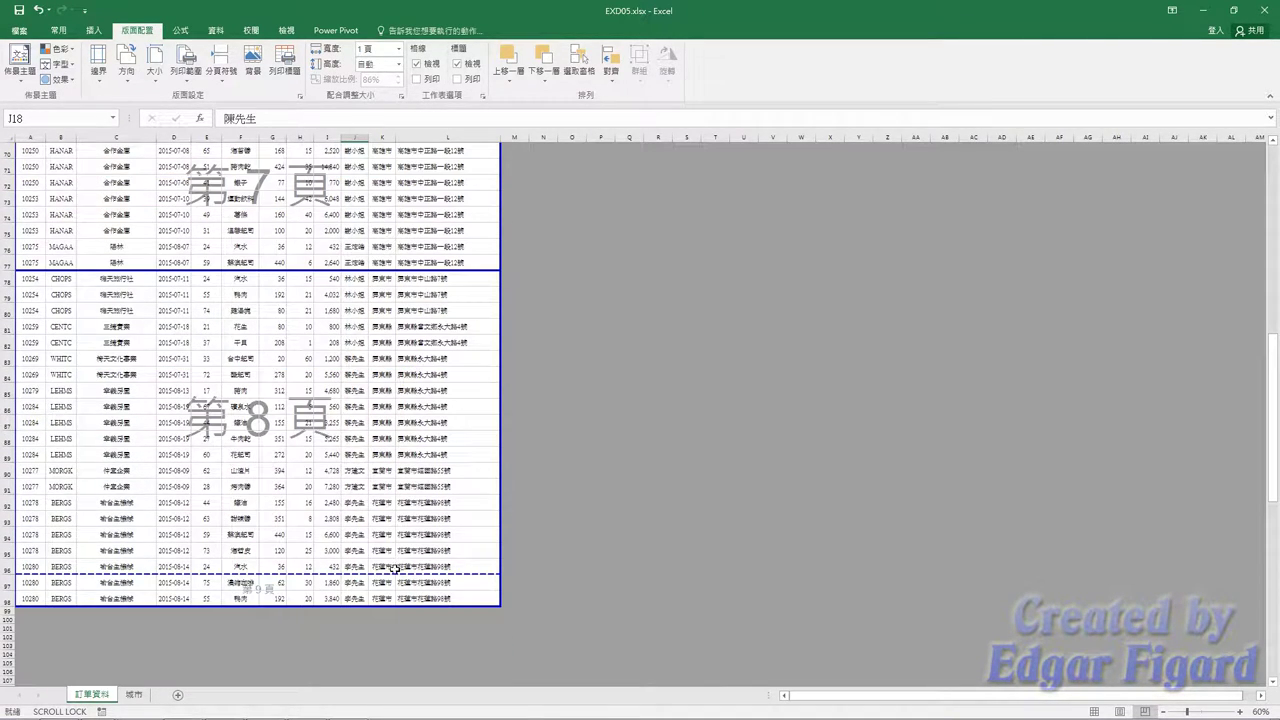
{"action": "left_click_drag", "start_coordinate": [394, 570], "coordinate": [394, 318]}
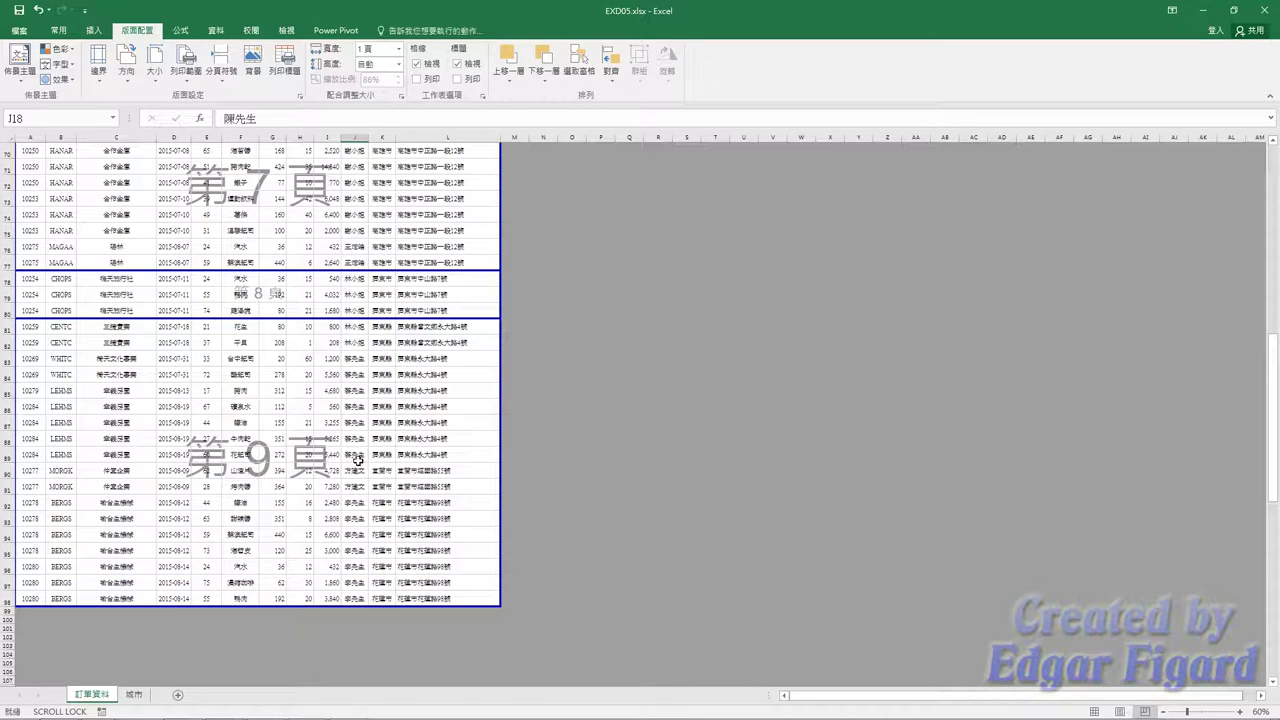
{"action": "scroll", "coordinate": [350, 440], "scroll_direction": "down", "scroll_amount": 2}
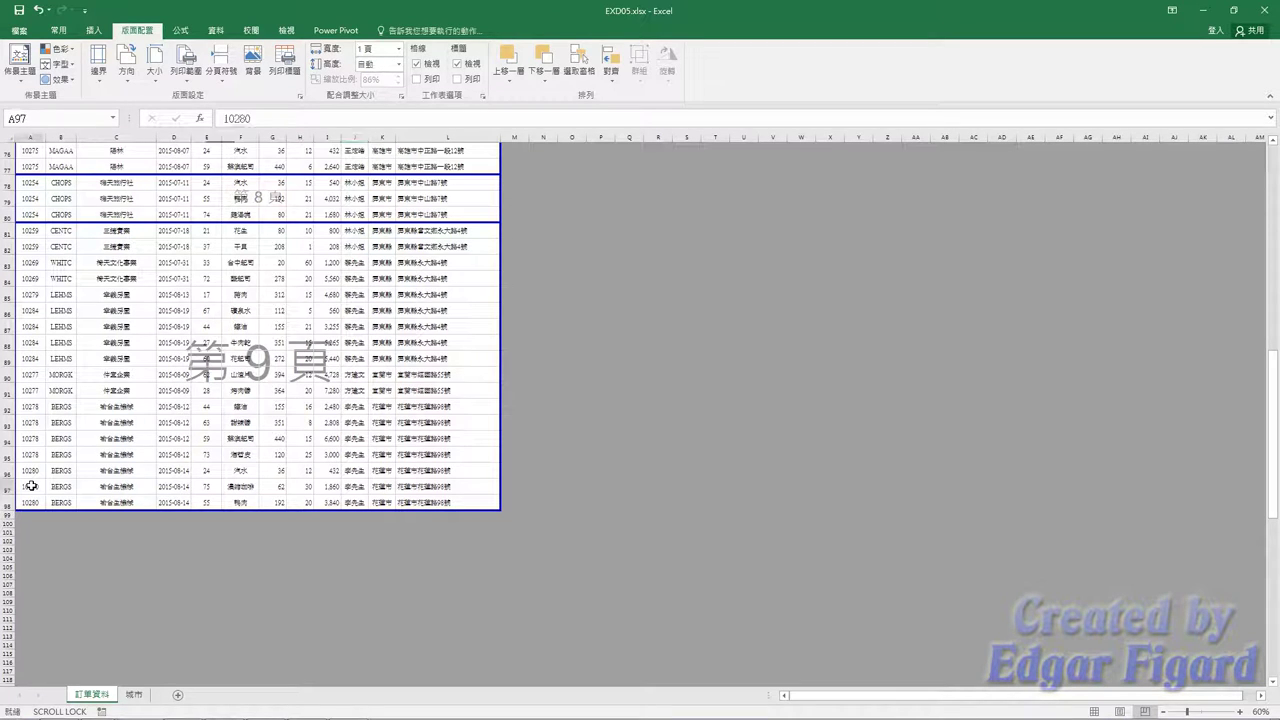
Insert a page break at row 97 and move it up so page 10 starts at row 90.
{"action": "left_click_drag", "start_coordinate": [31, 486], "coordinate": [425, 487]}
{"action": "right_click", "coordinate": [425, 487]}
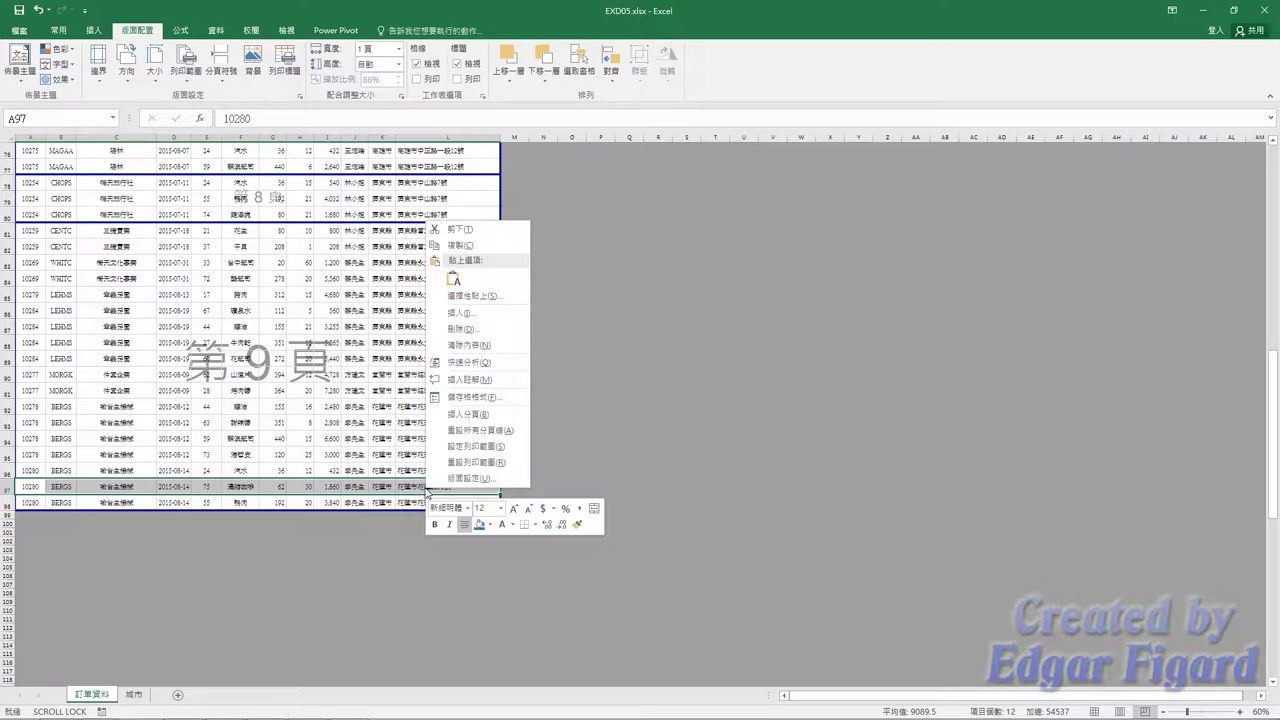
{"action": "left_click", "coordinate": [467, 414]}
{"action": "left_click", "coordinate": [372, 440]}
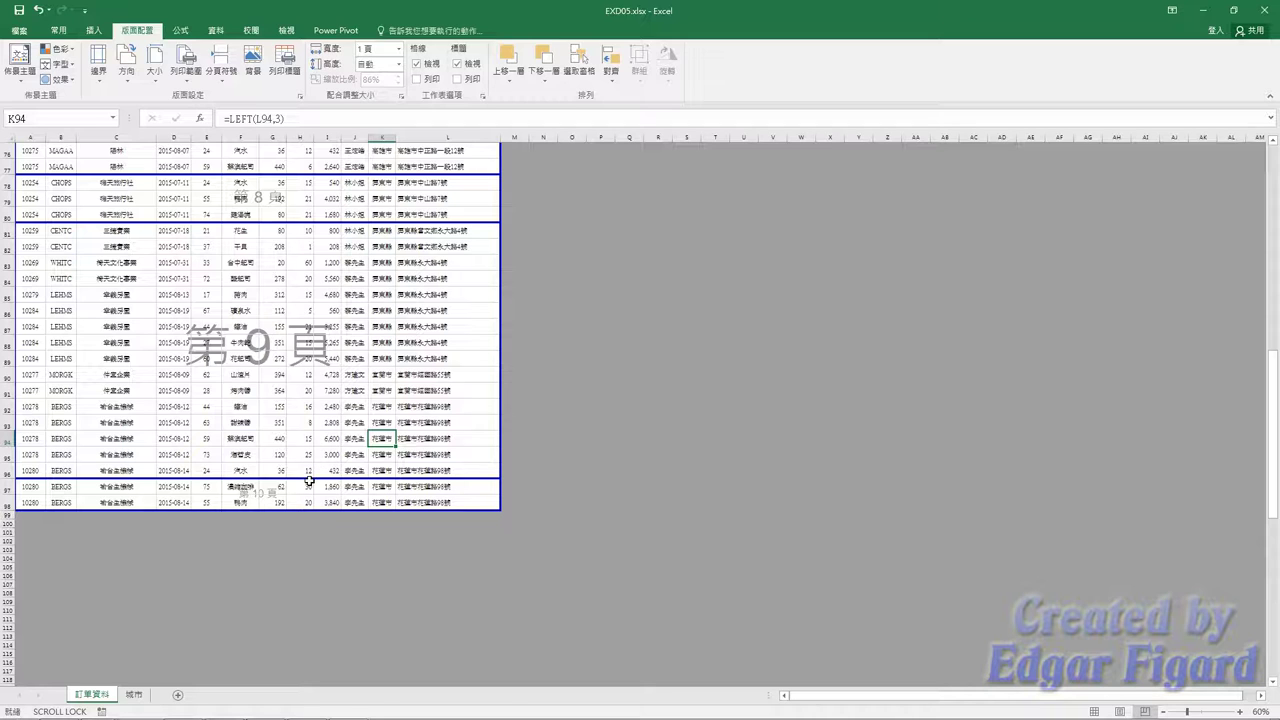
{"action": "left_click_drag", "start_coordinate": [309, 479], "coordinate": [327, 368]}
{"action": "left_click", "coordinate": [399, 410]}
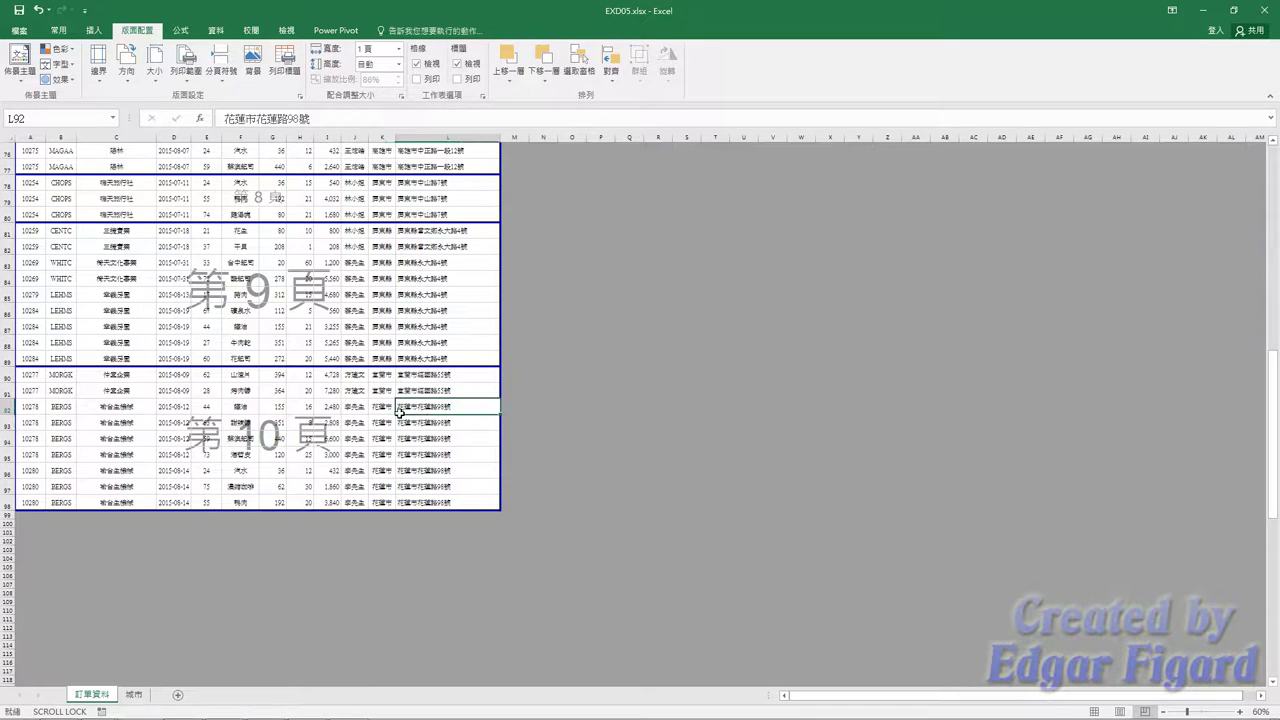
Insert a page break at row 92 and open the Page Setup sheet options.
{"action": "left_click_drag", "start_coordinate": [399, 410], "coordinate": [45, 413]}
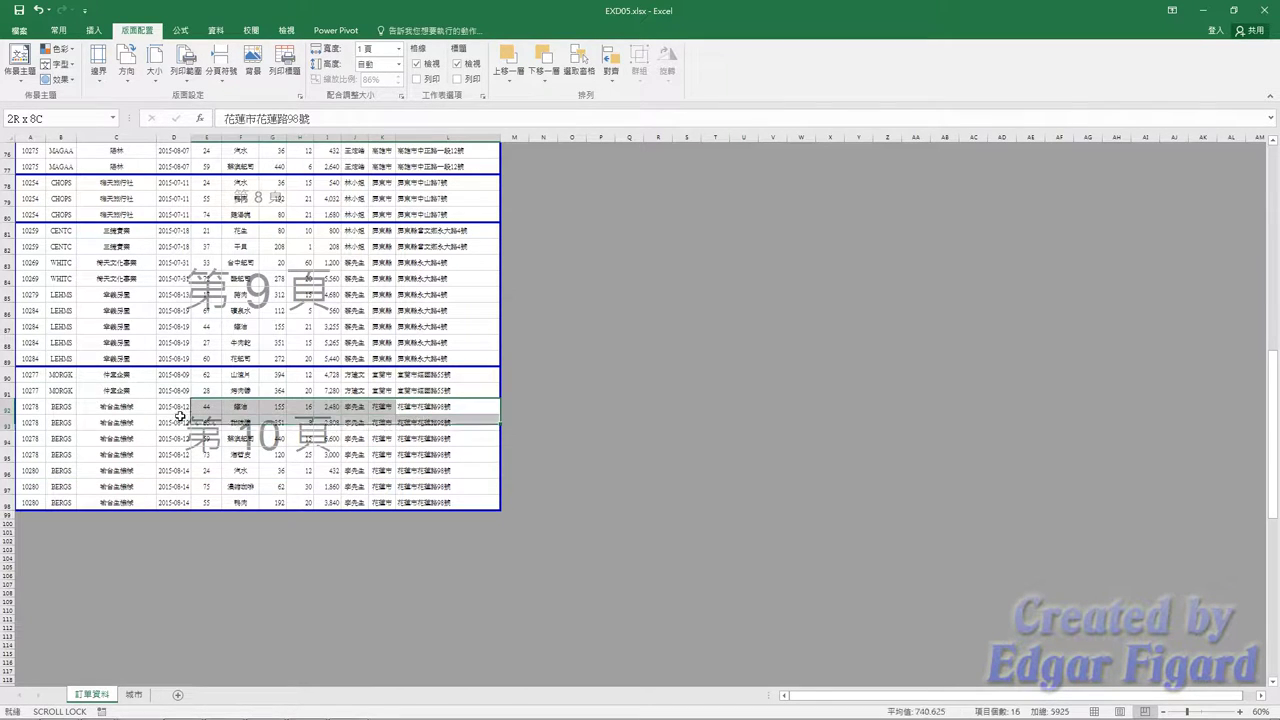
{"action": "right_click", "coordinate": [45, 413]}
{"action": "left_click", "coordinate": [80, 607]}
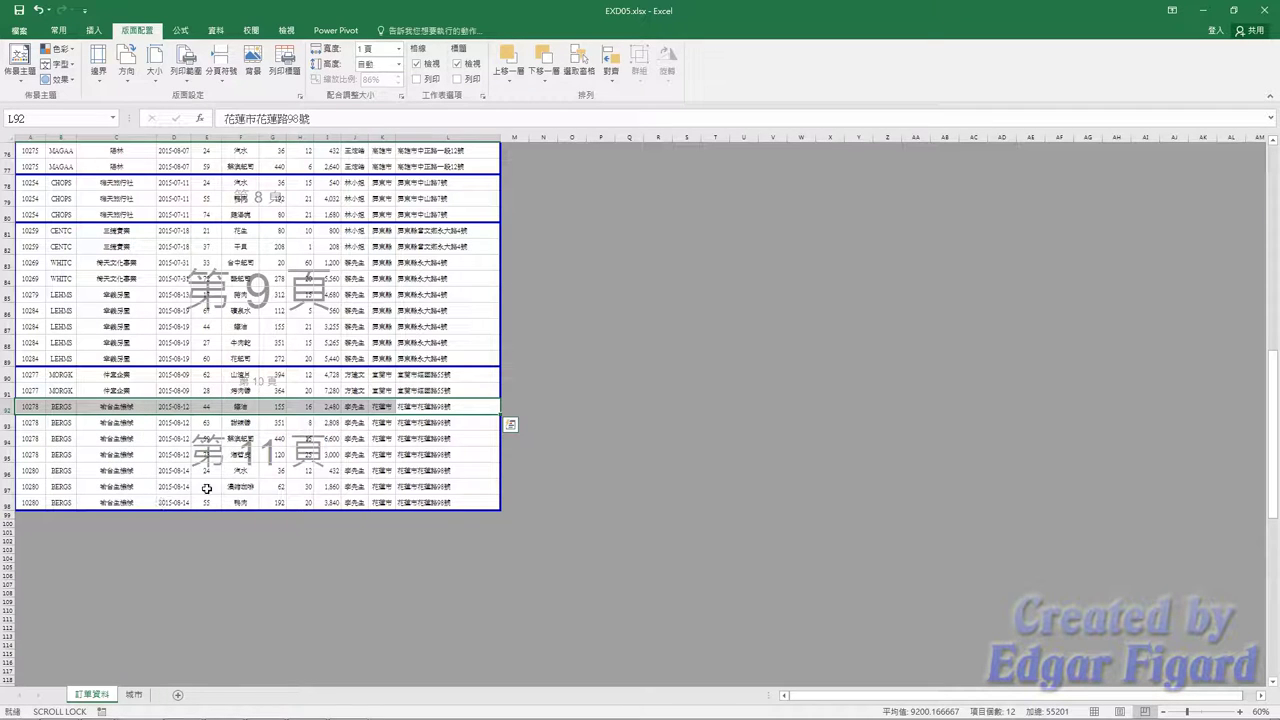
{"action": "left_click", "coordinate": [362, 438]}
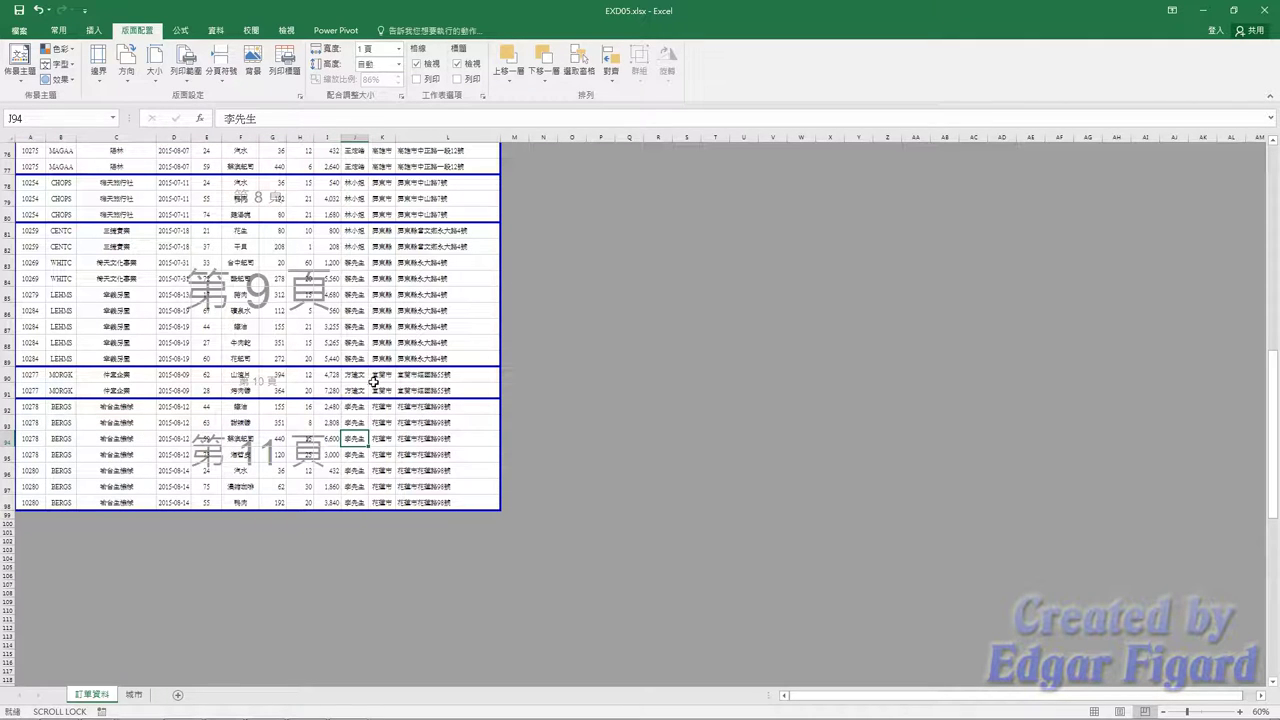
{"action": "scroll", "coordinate": [384, 379], "scroll_direction": "up", "scroll_amount": 9}
{"action": "scroll", "coordinate": [384, 379], "scroll_direction": "up", "scroll_amount": 5}
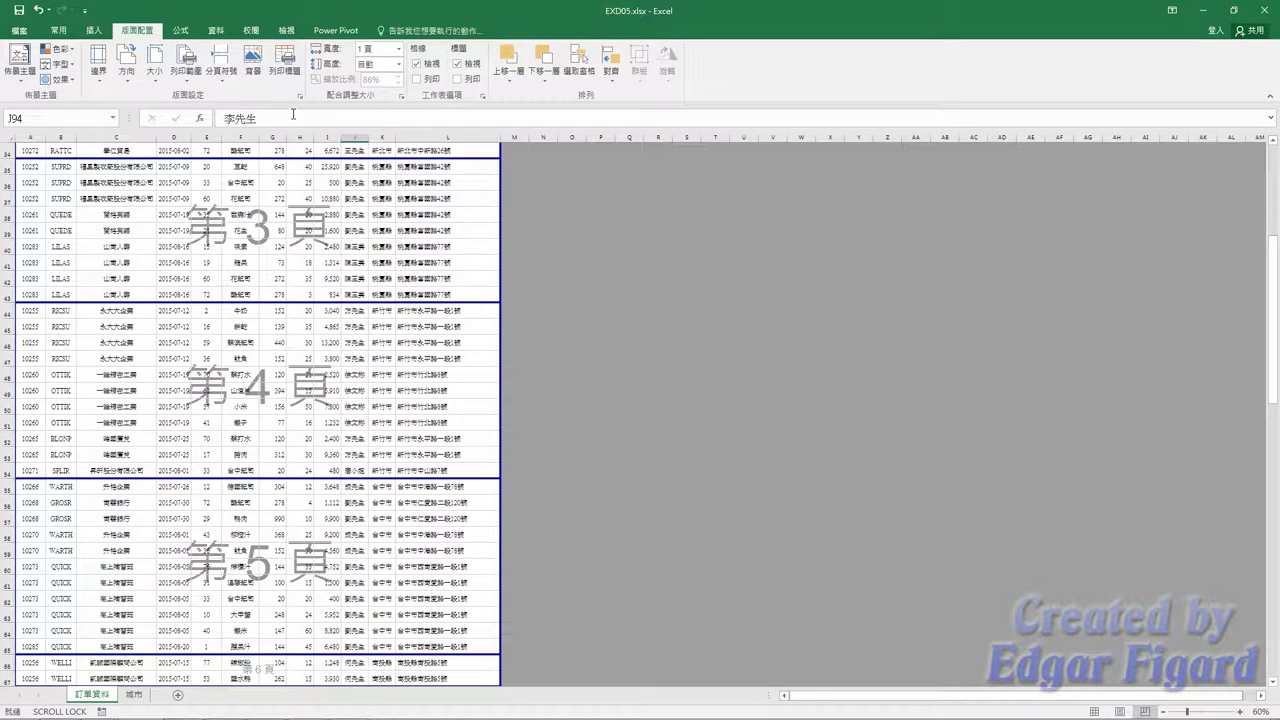
{"action": "left_click", "coordinate": [284, 62]}
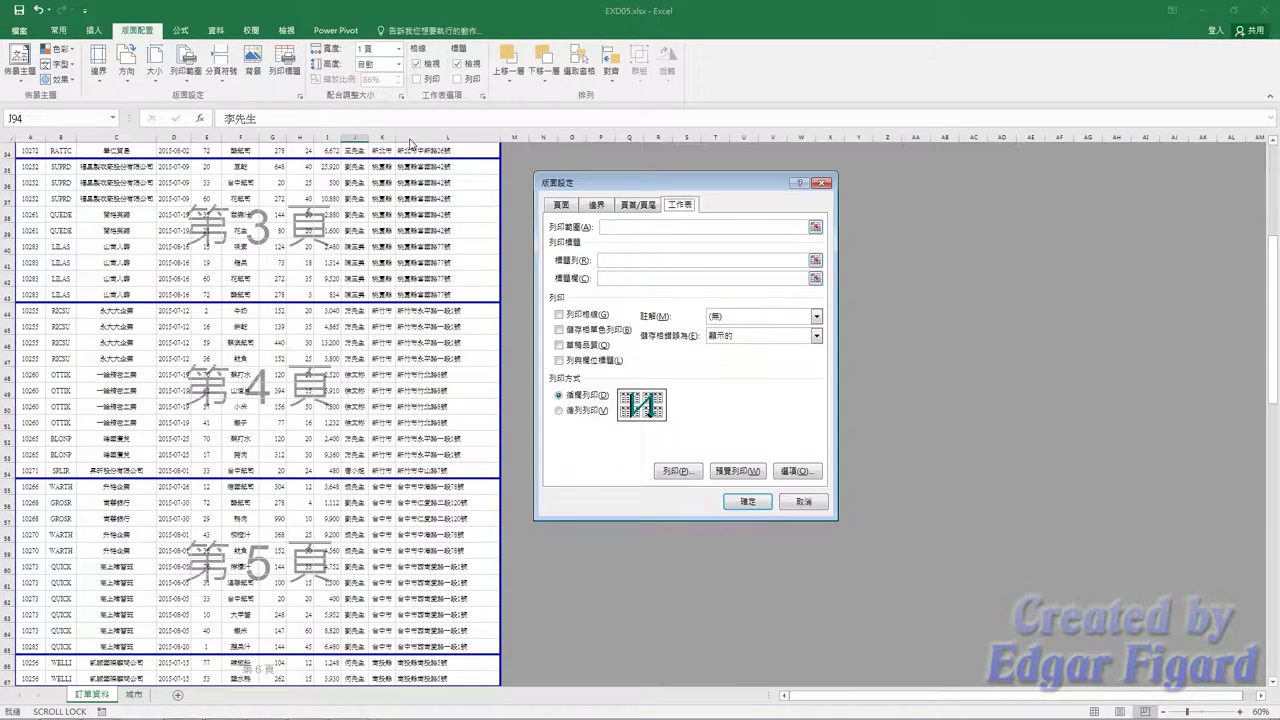
Set rows to repeat at top to $1:$1 in Page Setup.
{"action": "left_click", "coordinate": [816, 263]}
{"action": "scroll", "coordinate": [258, 415], "scroll_direction": "up", "scroll_amount": 5}
{"action": "scroll", "coordinate": [258, 415], "scroll_direction": "up", "scroll_amount": 6}
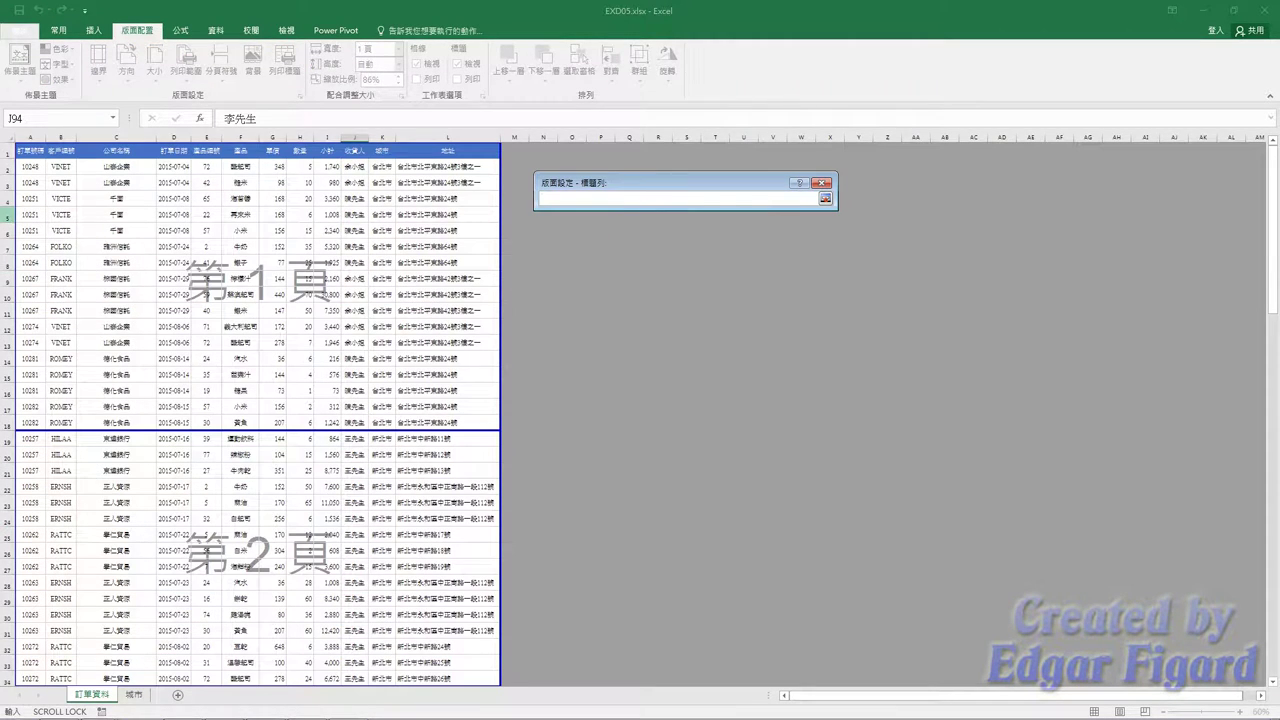
{"action": "left_click", "coordinate": [8, 150]}
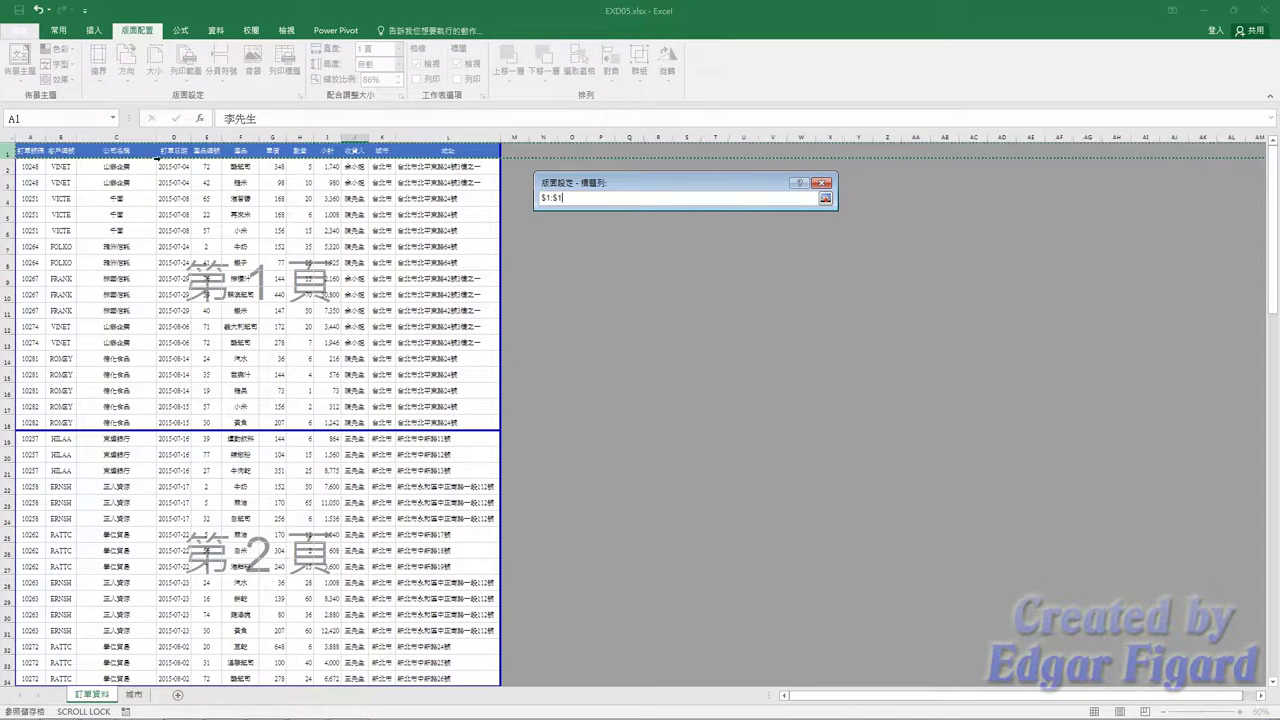
{"action": "left_click", "coordinate": [825, 198]}
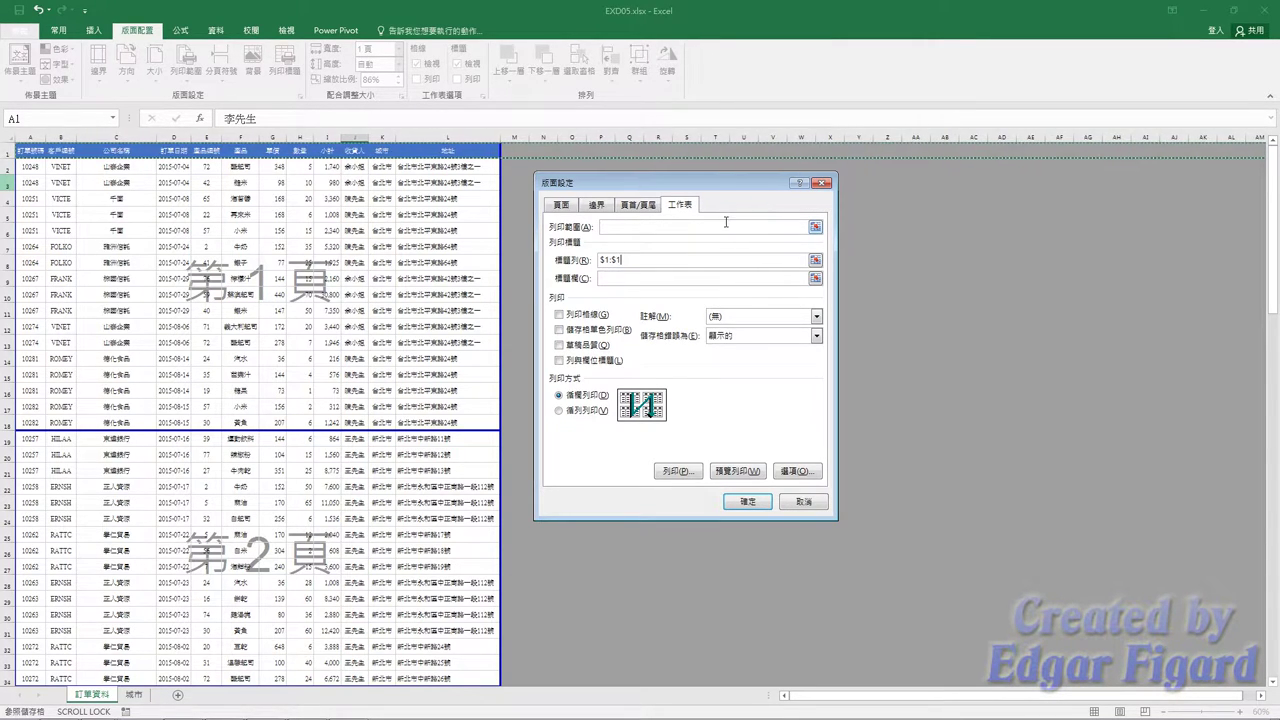
{"action": "left_click", "coordinate": [597, 205]}
Set the top margin to 2.5 and bottom to 1.5, centre horizontally, and begin a custom header.
{"action": "left_click", "coordinate": [655, 240]}
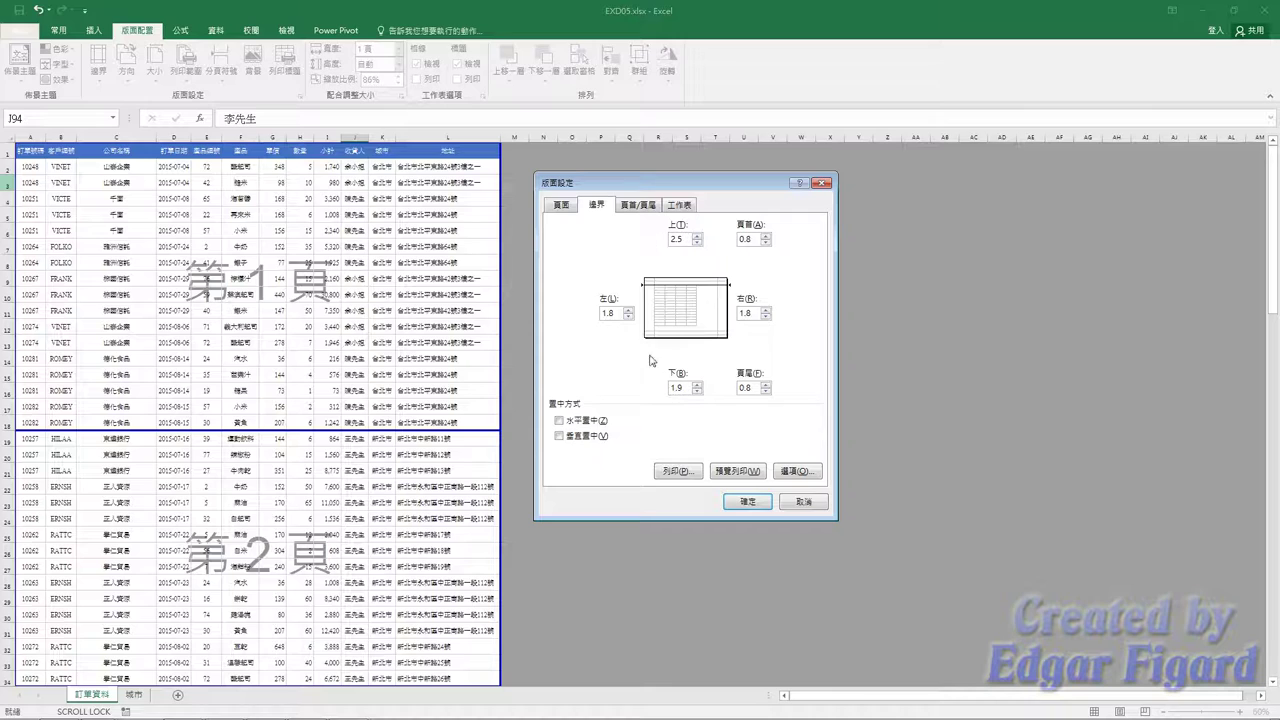
{"action": "left_click", "coordinate": [664, 390]}
{"action": "type", "text": "1.5"}
{"action": "left_click", "coordinate": [577, 421]}
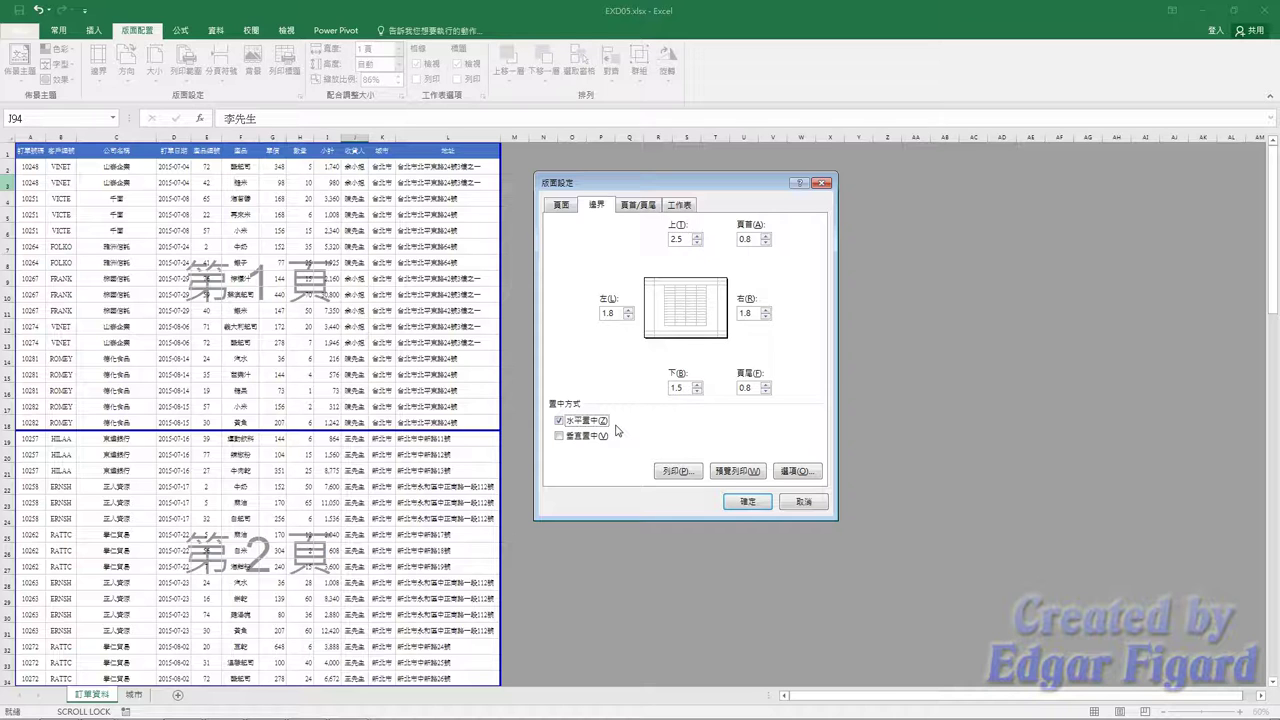
{"action": "left_click", "coordinate": [640, 210]}
{"action": "left_click", "coordinate": [661, 303]}
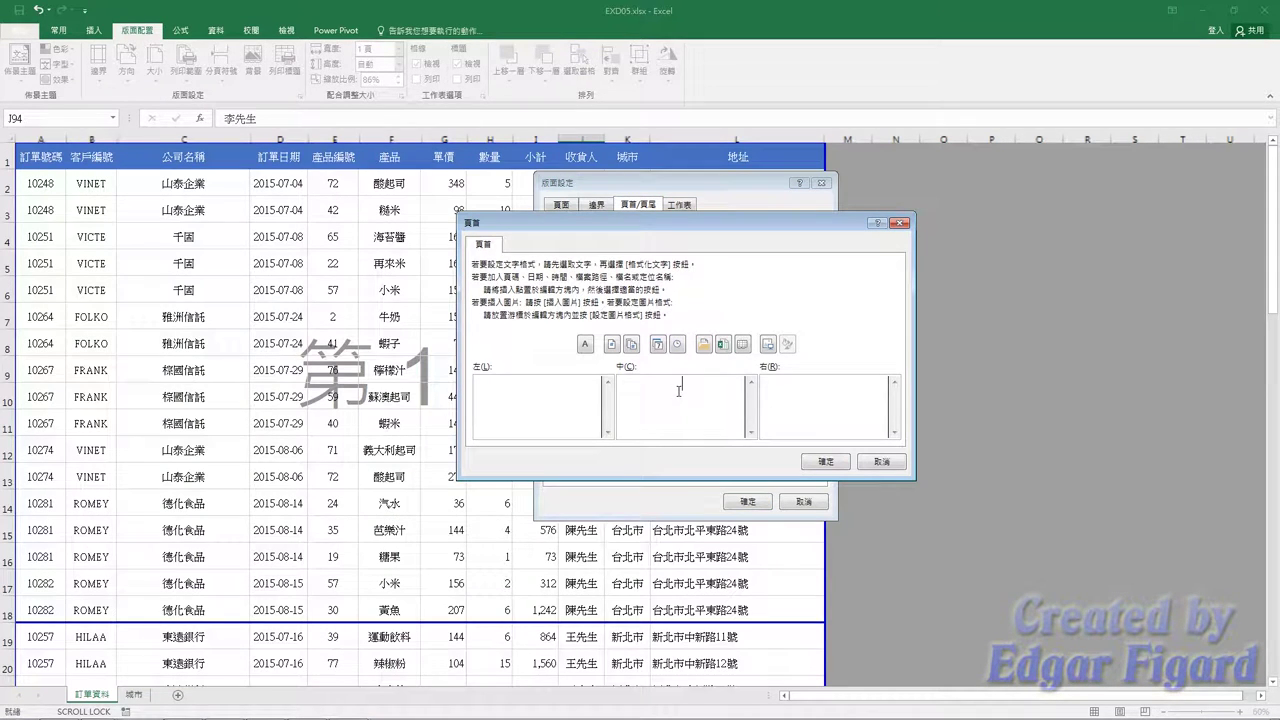
Type 精彩有限公司 into the header's centre section and select it.
{"action": "type", "text": "ㄉ"}
{"action": "key", "text": "BackSpace"}
{"action": "type", "text": "fd"}
{"action": "type", "text": "b b"}
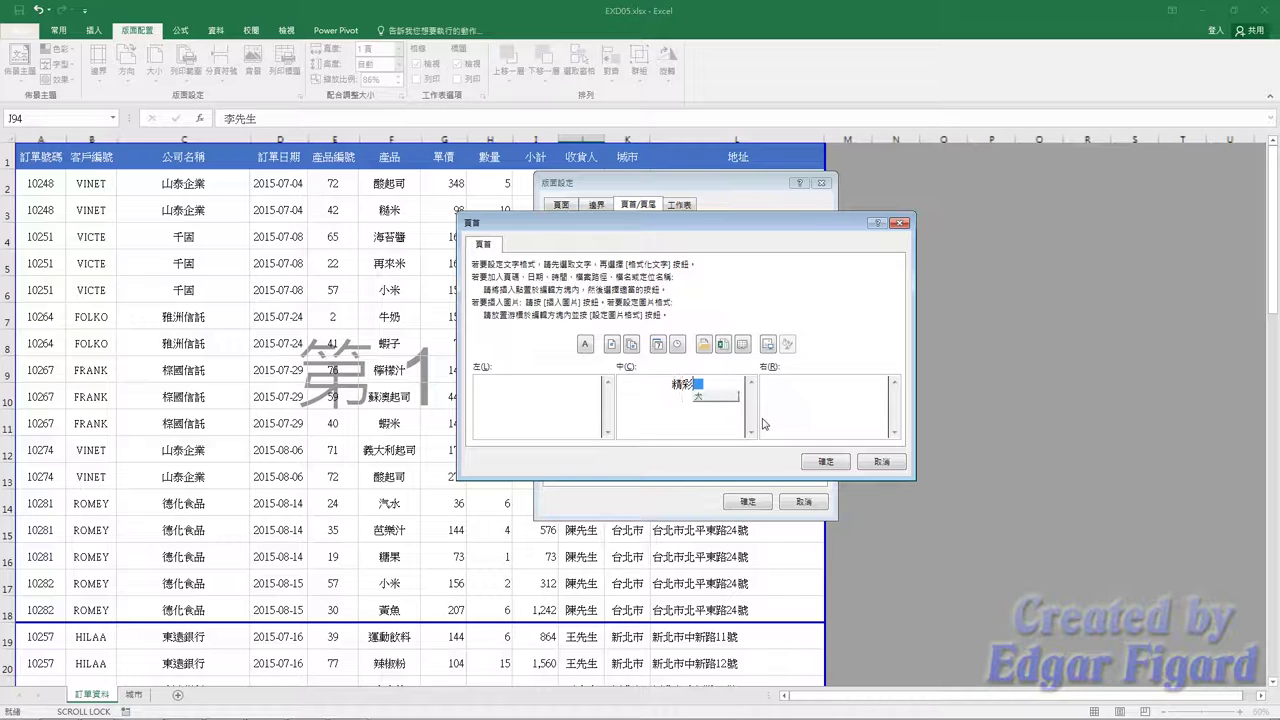
{"action": "type", "text": "h kb 限公司"}
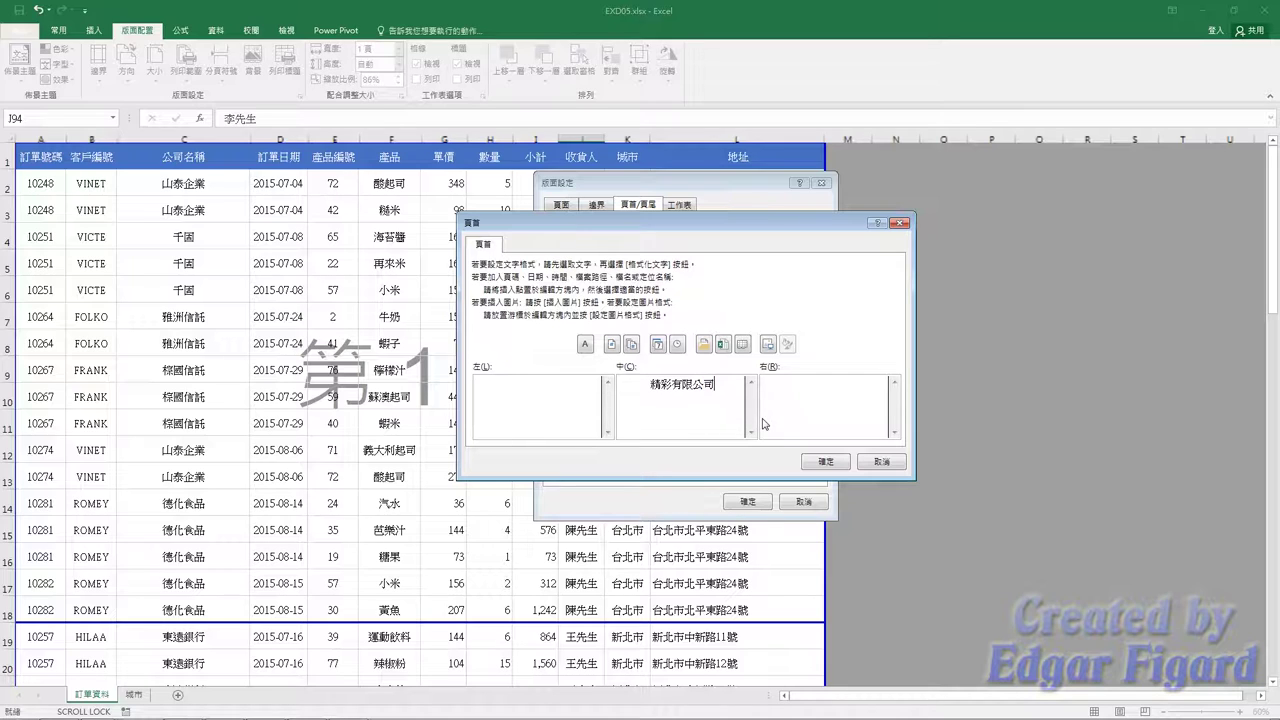
{"action": "triple_click", "coordinate": [720, 387]}
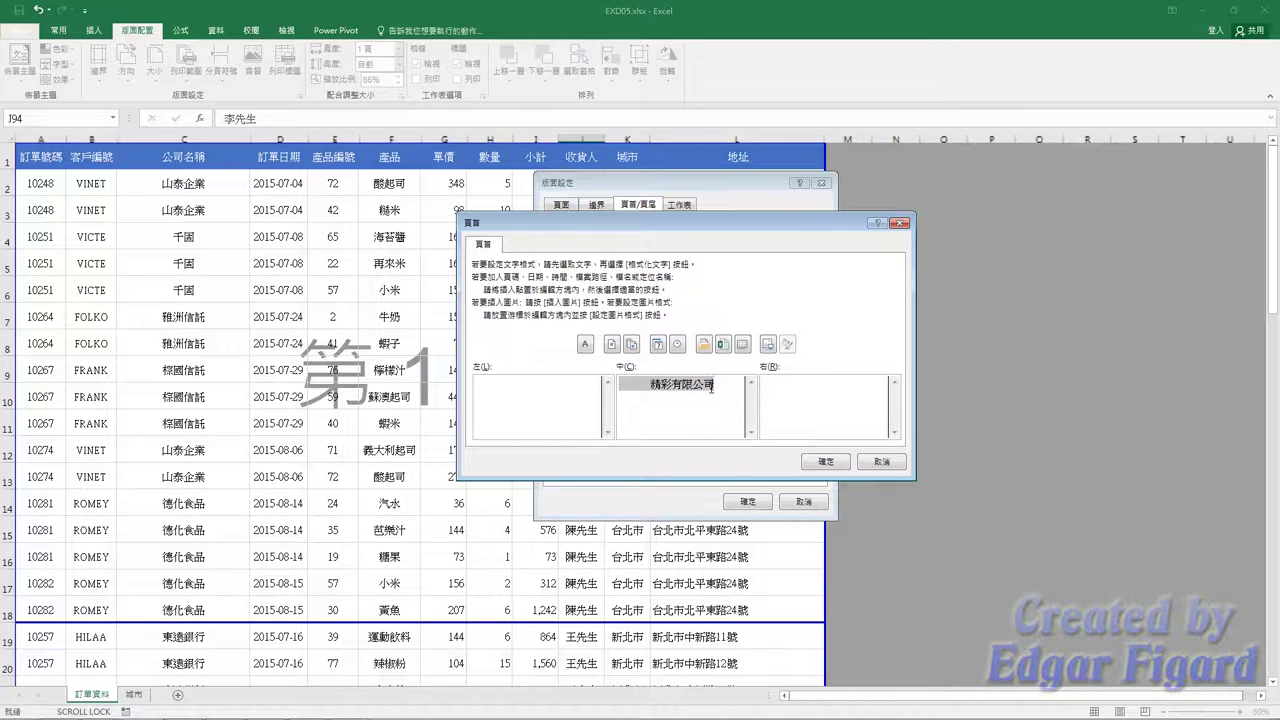
Format the centre header text 精彩有限公司 as 標楷體, bold, 24-point and blue.
{"action": "left_click", "coordinate": [586, 344]}
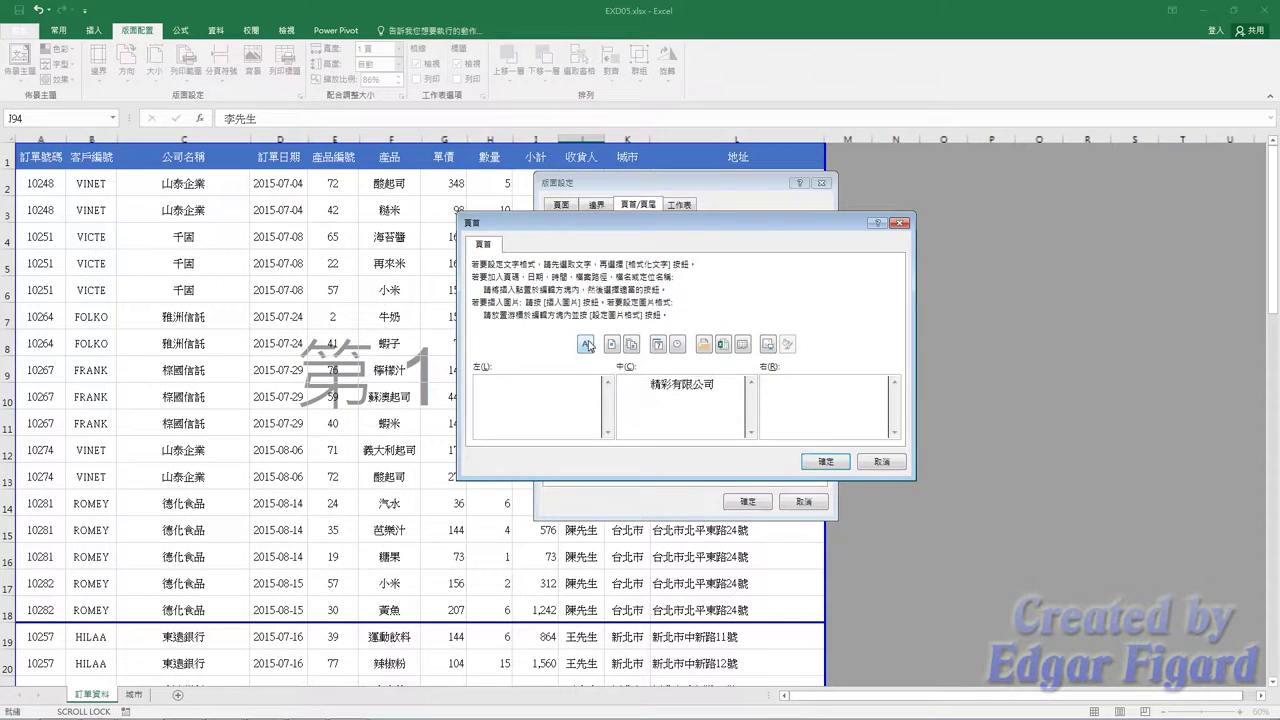
{"action": "left_click_drag", "start_coordinate": [653, 266], "coordinate": [657, 283]}
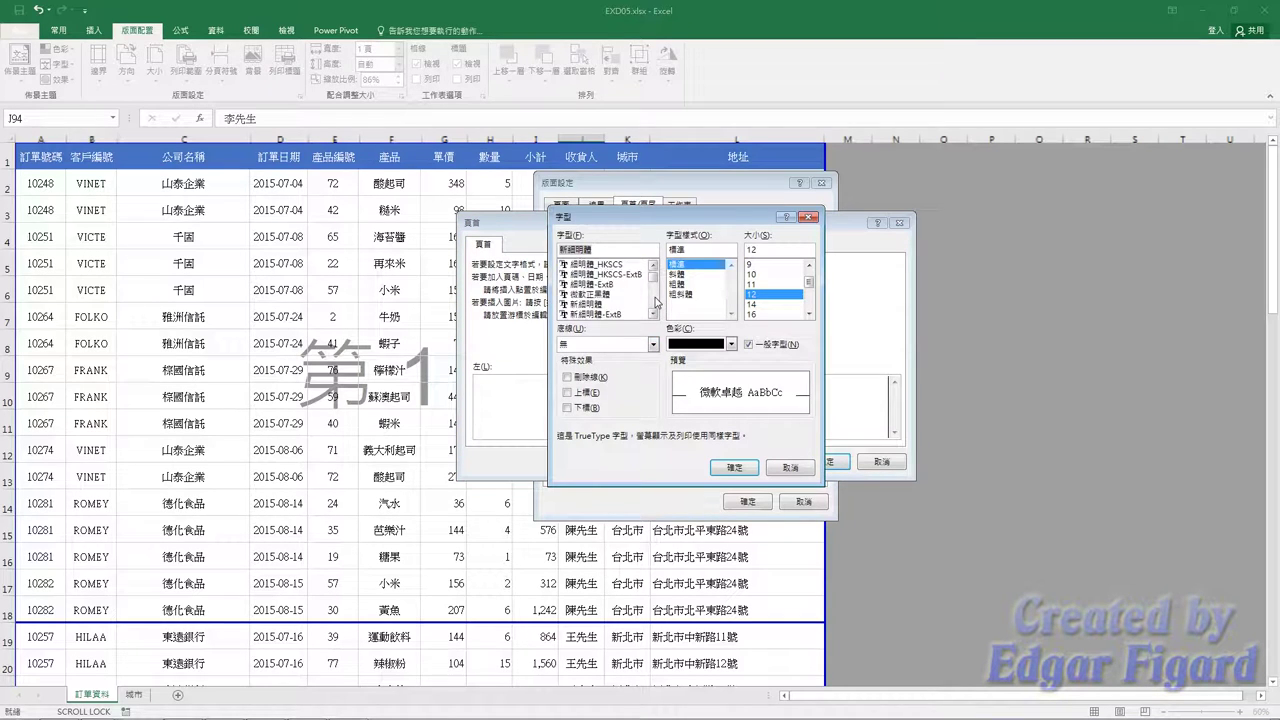
{"action": "scroll", "coordinate": [657, 270], "scroll_direction": "up", "scroll_amount": 2}
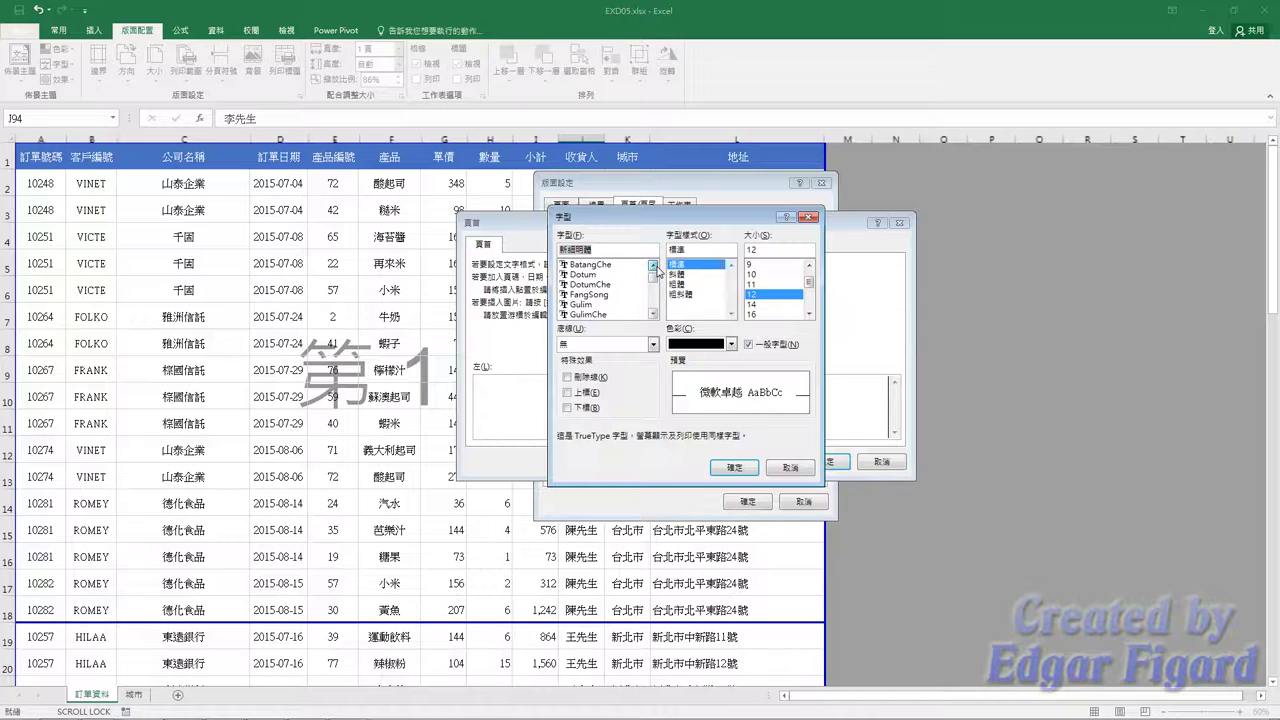
{"action": "left_click", "coordinate": [597, 276]}
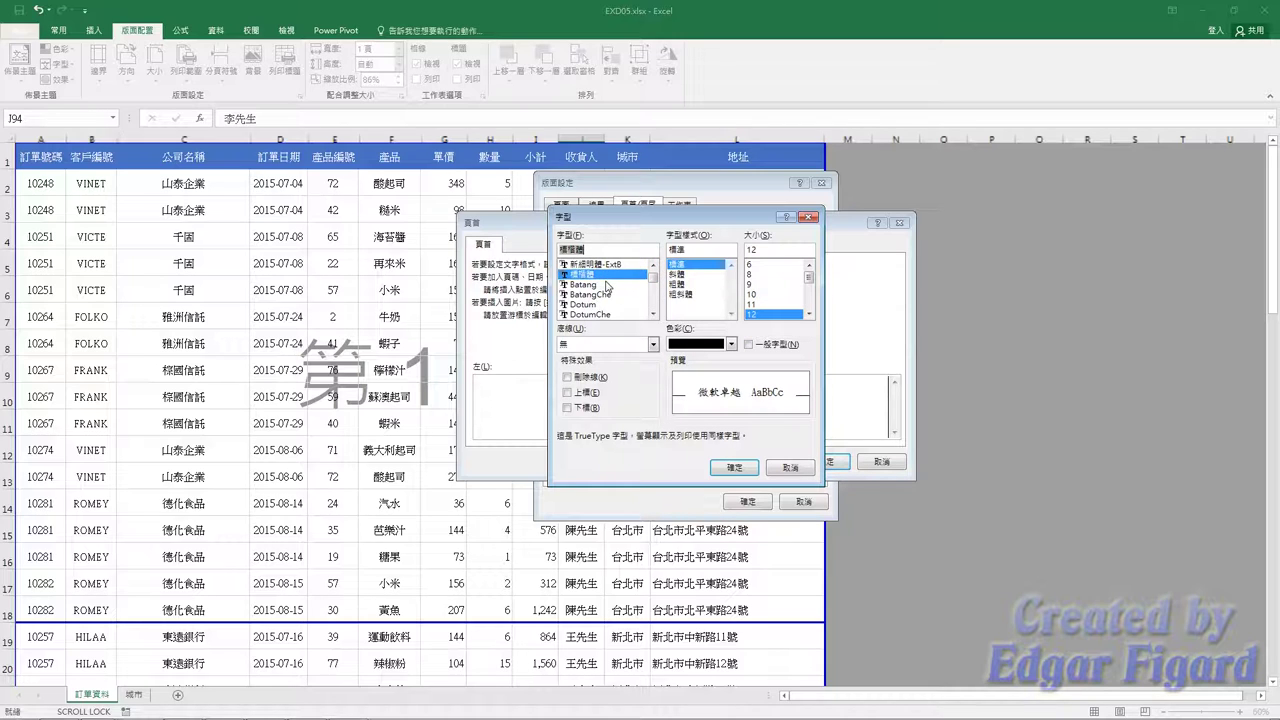
{"action": "left_click", "coordinate": [677, 284]}
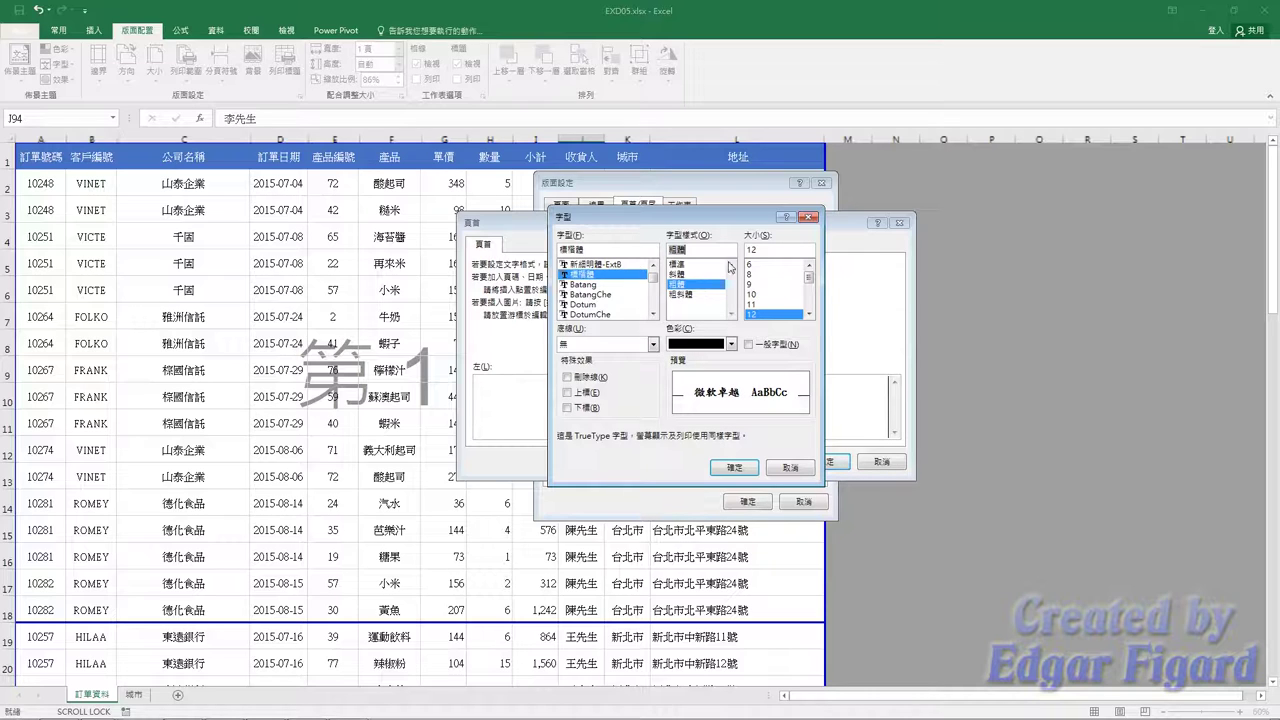
{"action": "left_click", "coordinate": [762, 249]}
{"action": "type", "text": "24"}
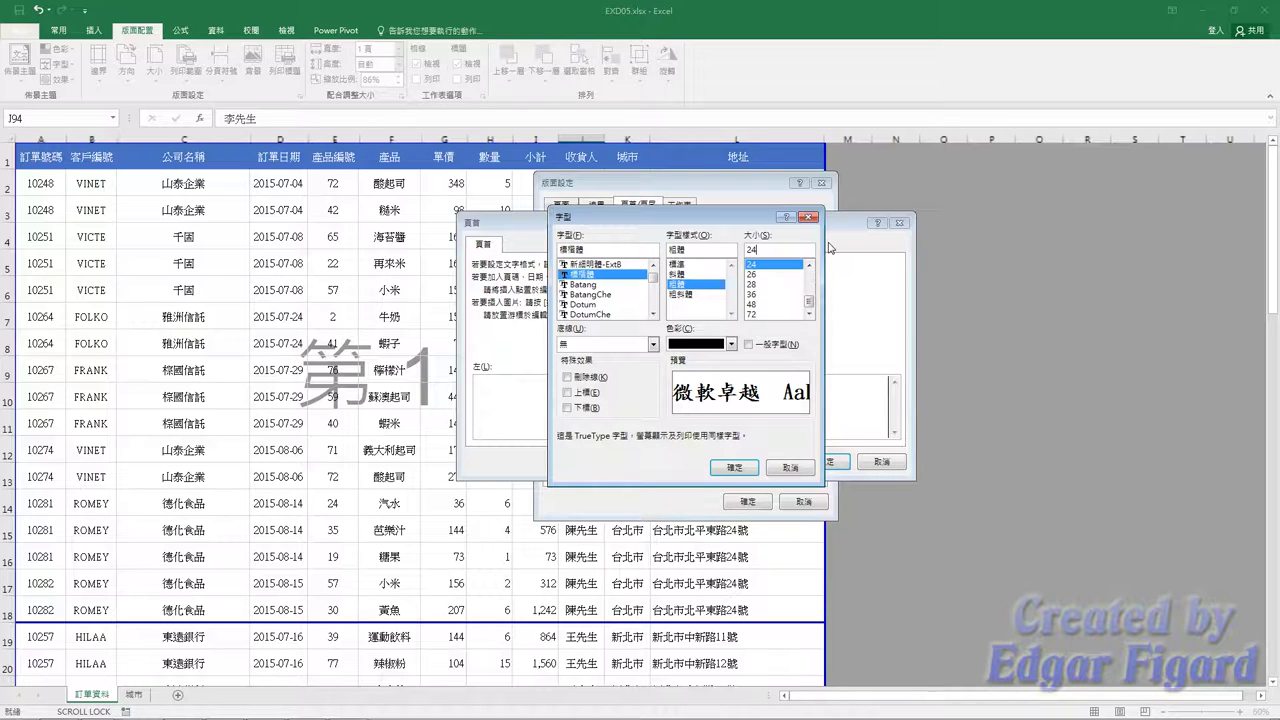
{"action": "left_click", "coordinate": [731, 344]}
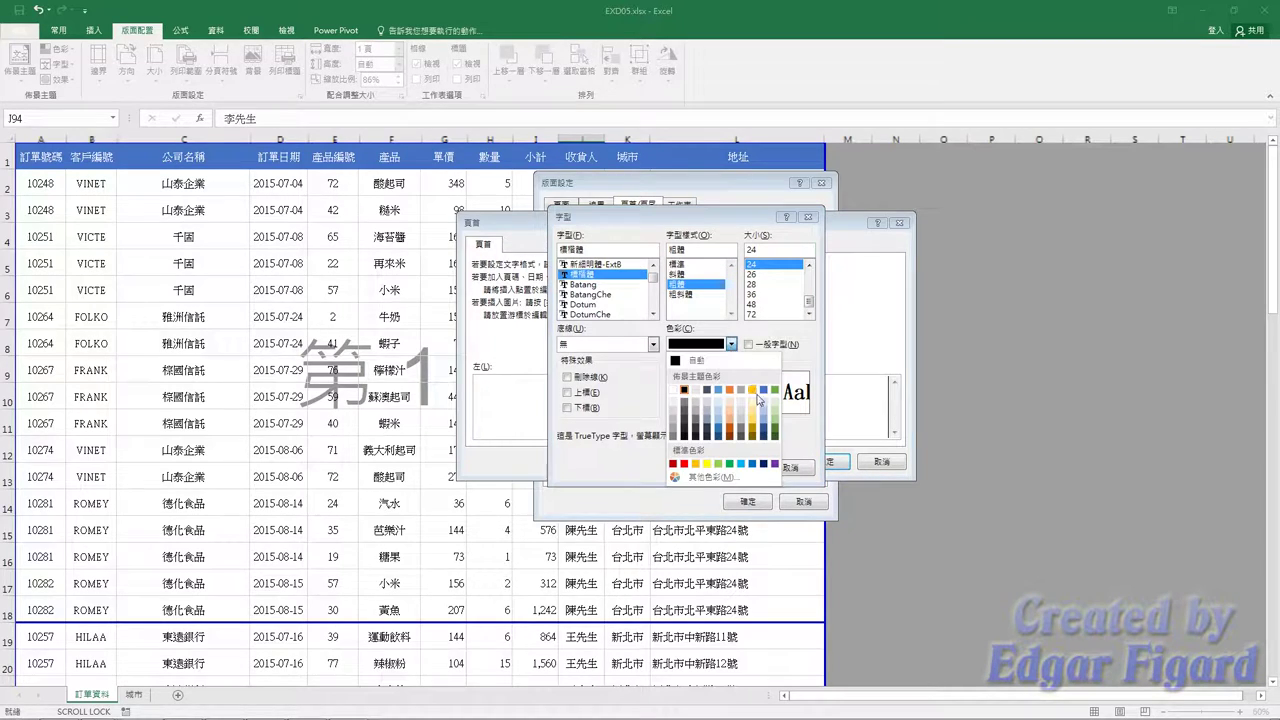
{"action": "left_click", "coordinate": [752, 464]}
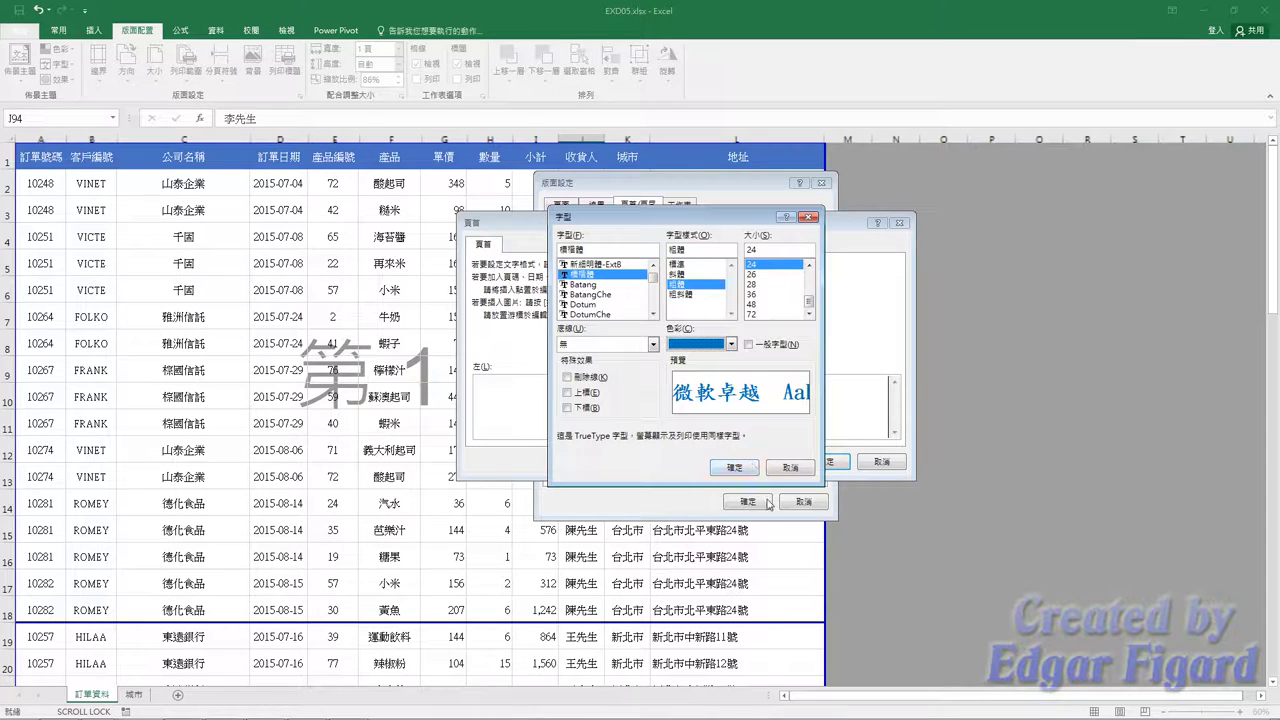
{"action": "left_click", "coordinate": [748, 501]}
{"action": "left_click", "coordinate": [819, 396]}
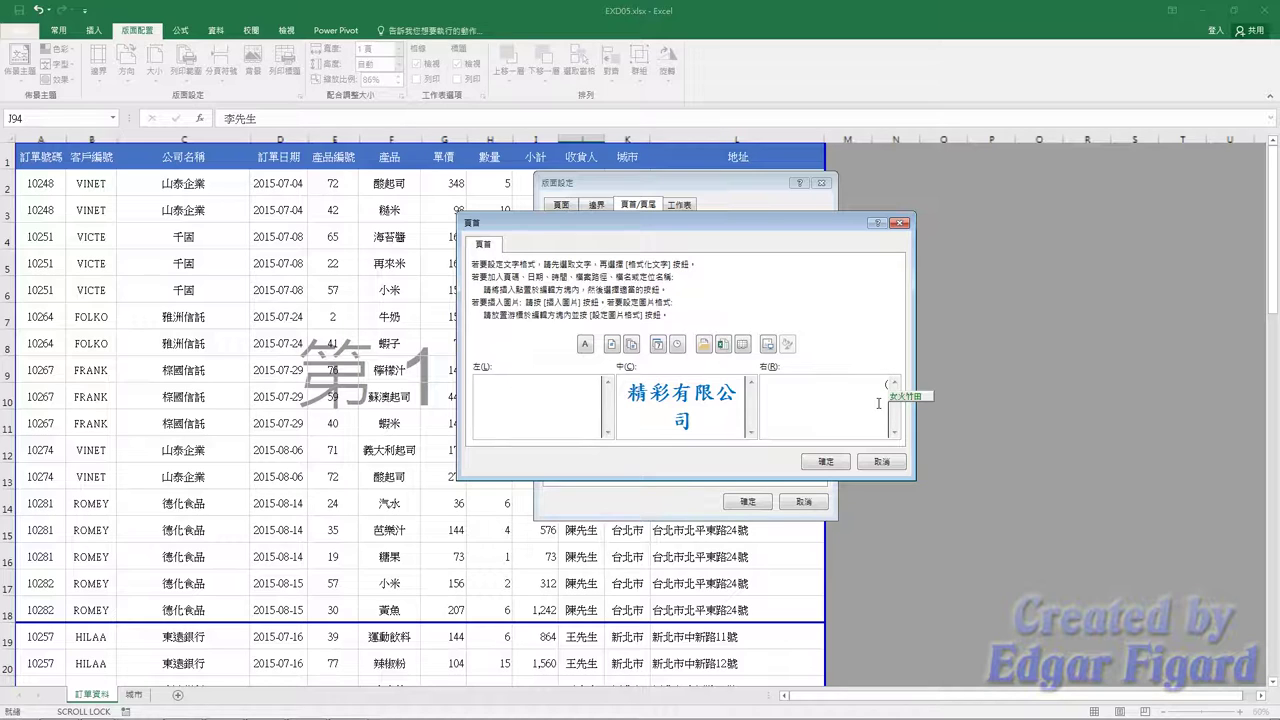
Add (總管理處) to the right header section in 新細明體, 14-point, blue, single underline.
{"action": "type", "text": "(總管理"}
{"action": "type", "text": "處)"}
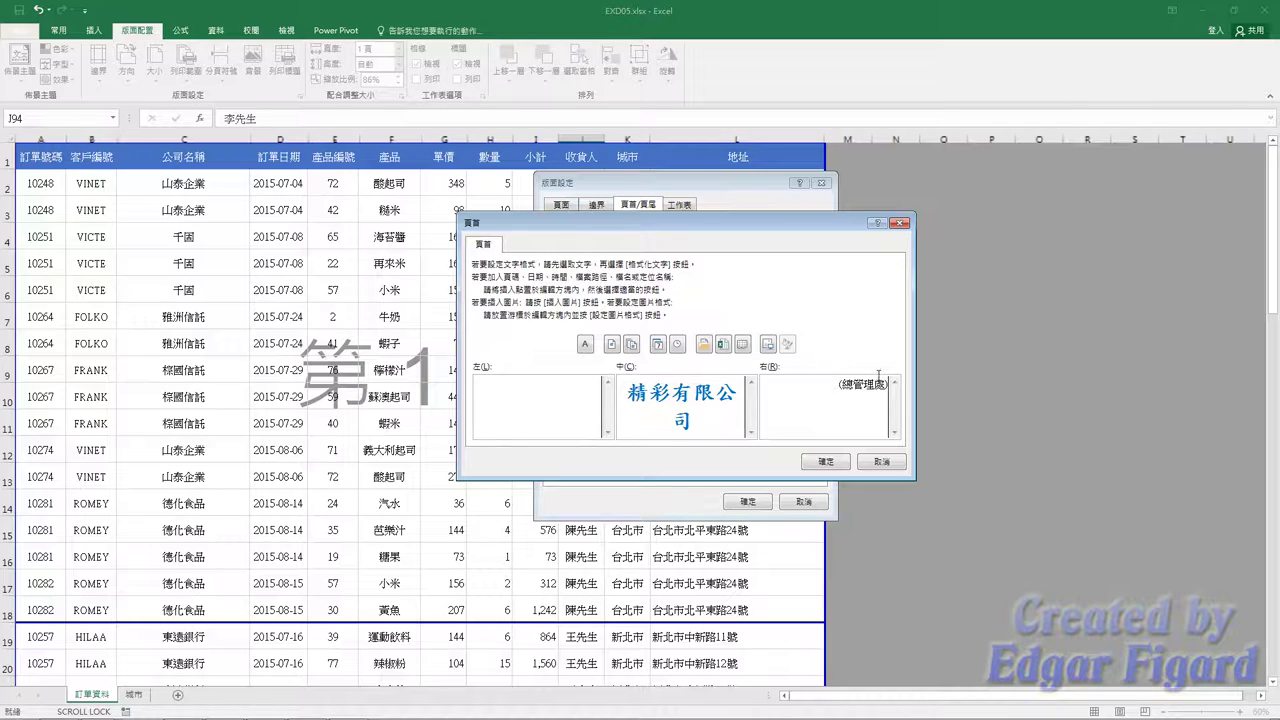
{"action": "triple_click", "coordinate": [896, 380]}
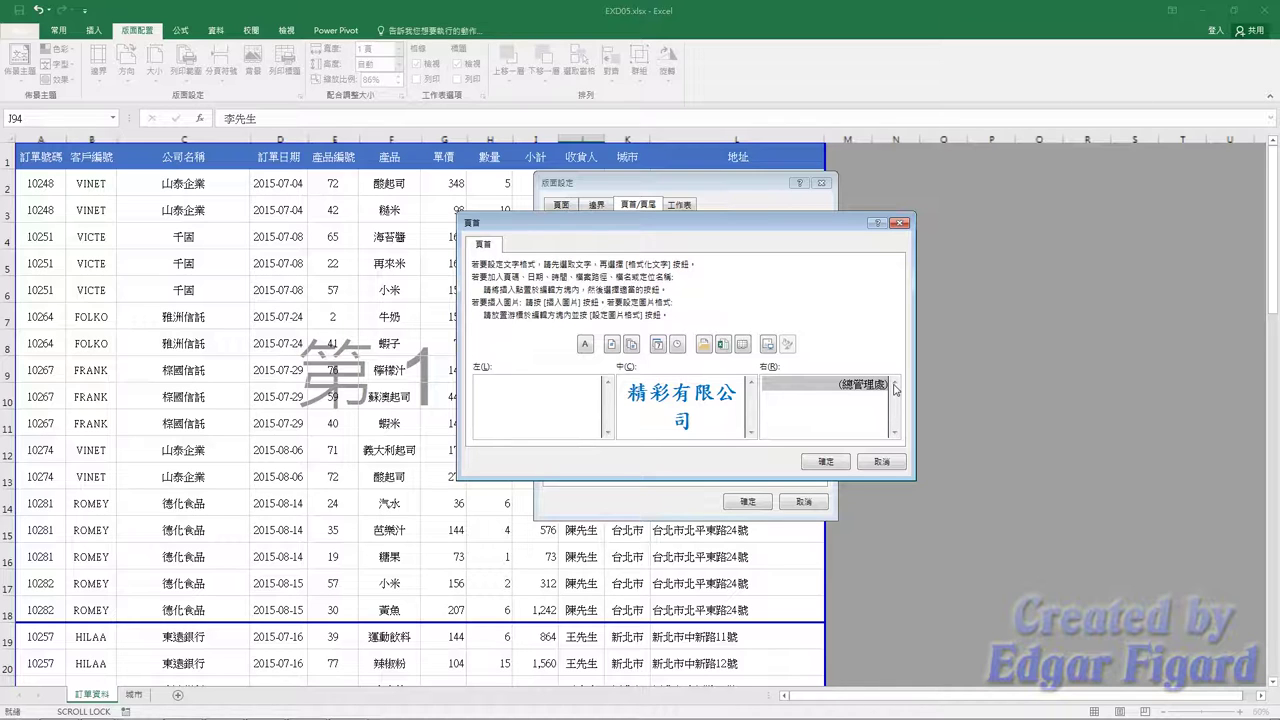
{"action": "left_click", "coordinate": [585, 344]}
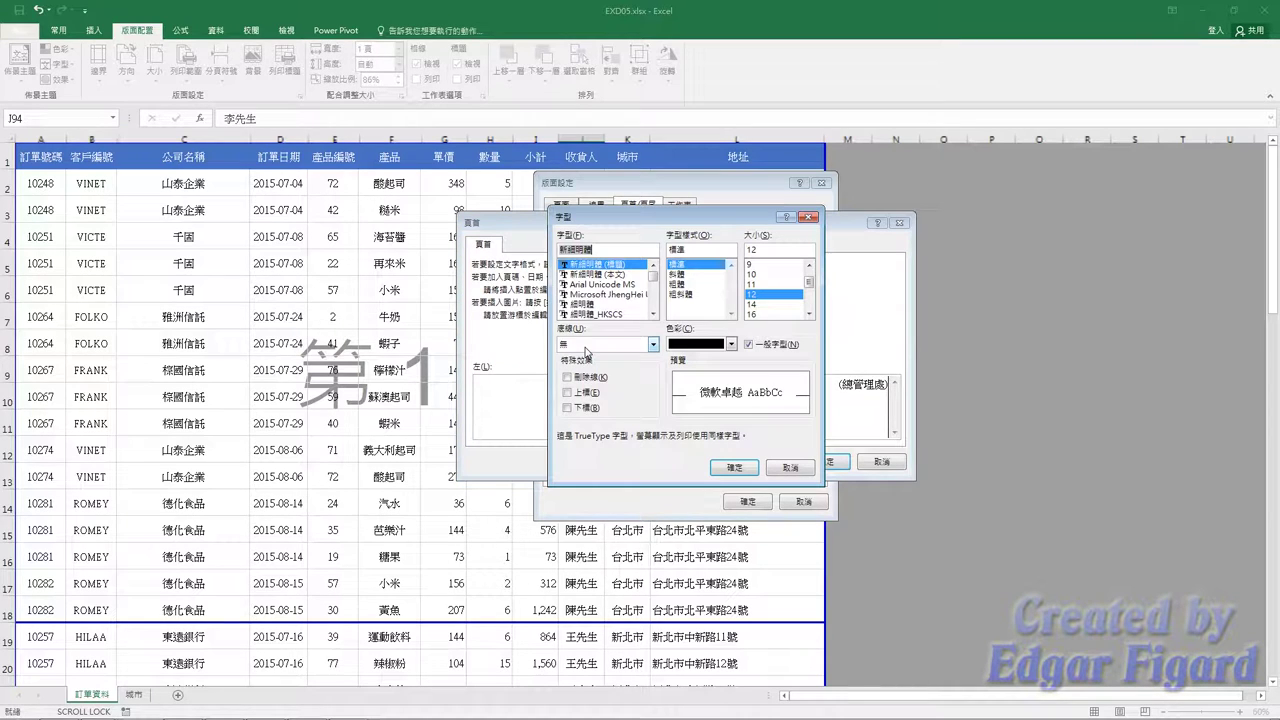
{"action": "left_click", "coordinate": [656, 306]}
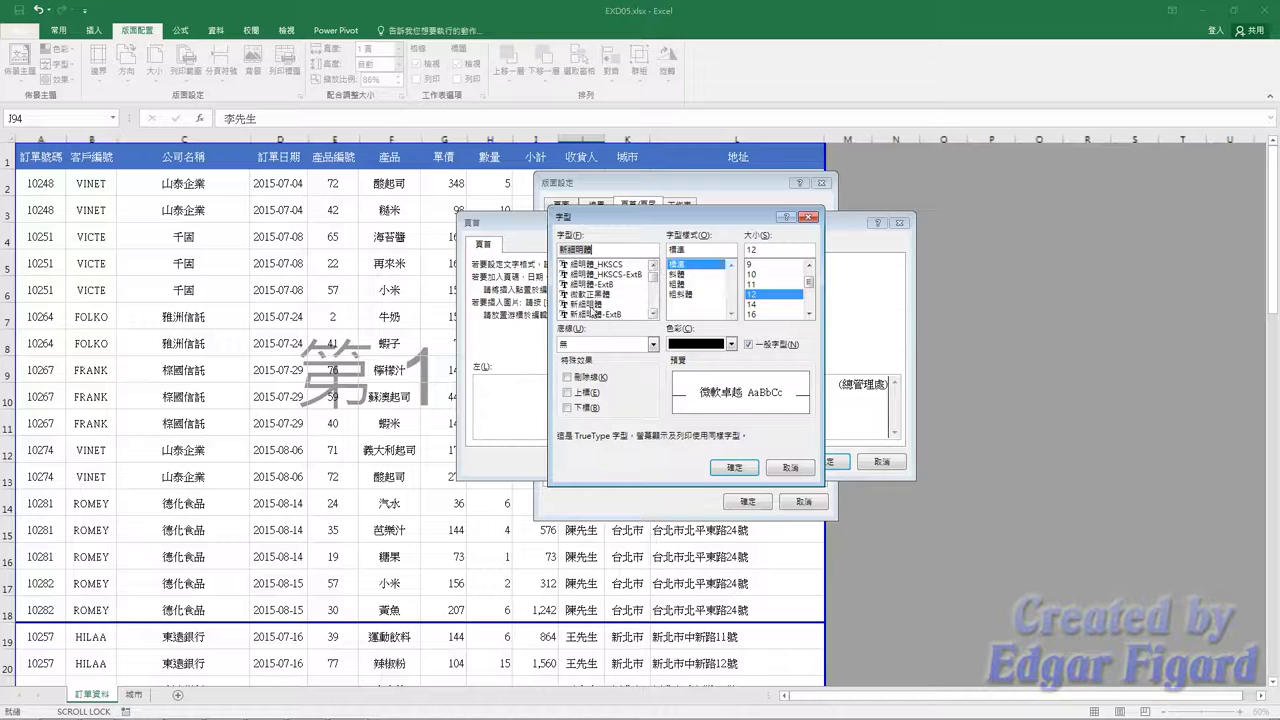
{"action": "left_click", "coordinate": [594, 305]}
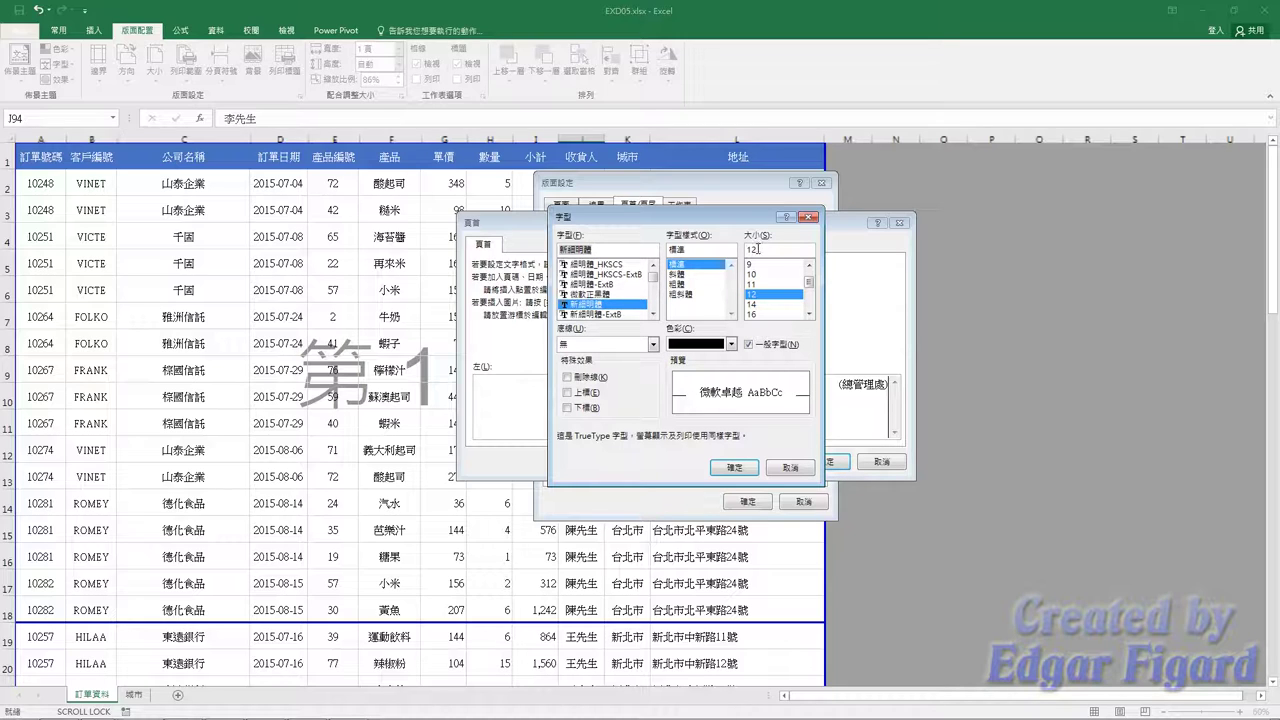
{"action": "double_click", "coordinate": [758, 250]}
{"action": "type", "text": "14"}
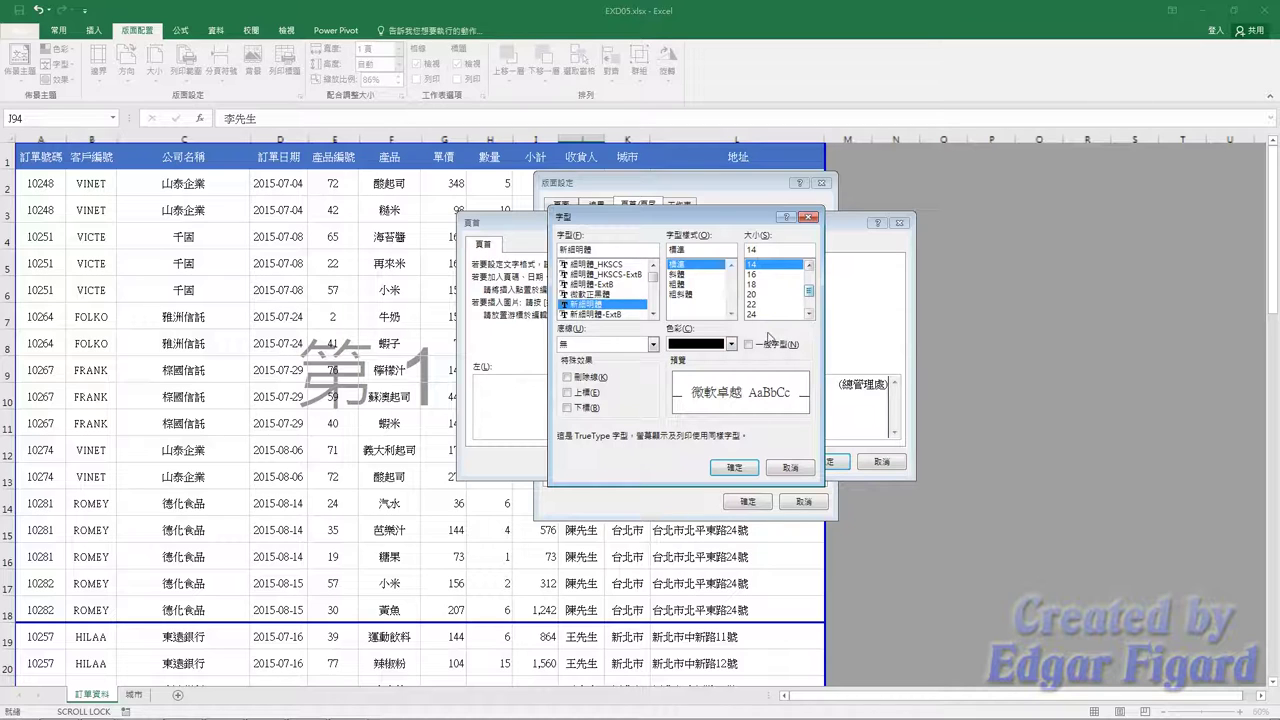
{"action": "left_click", "coordinate": [731, 344]}
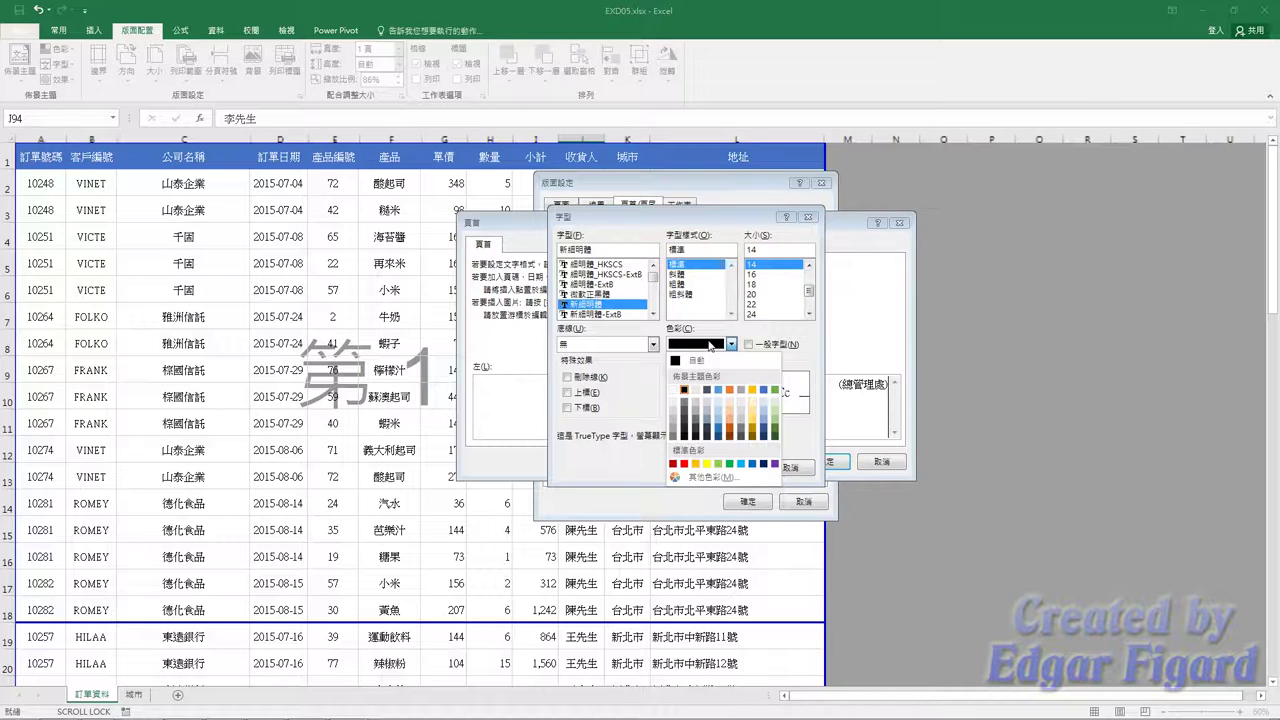
{"action": "left_click", "coordinate": [752, 464]}
{"action": "left_click", "coordinate": [636, 344]}
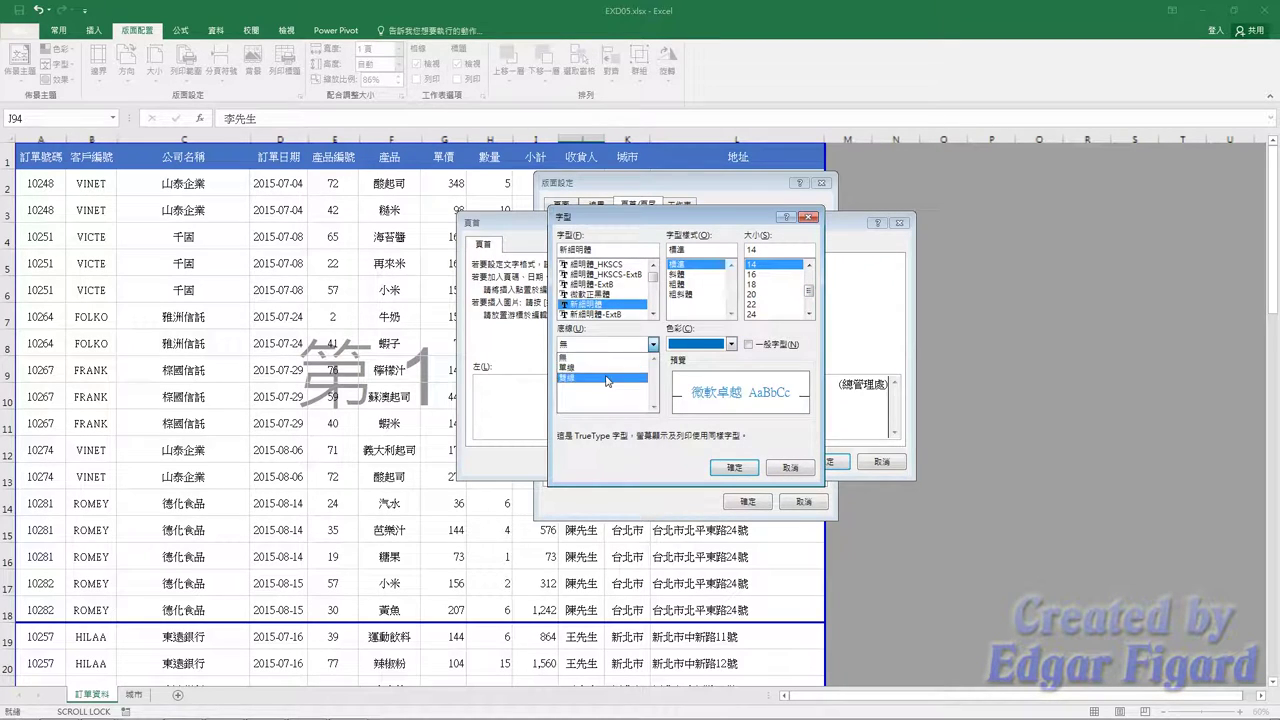
{"action": "left_click", "coordinate": [609, 378]}
{"action": "left_click", "coordinate": [733, 468]}
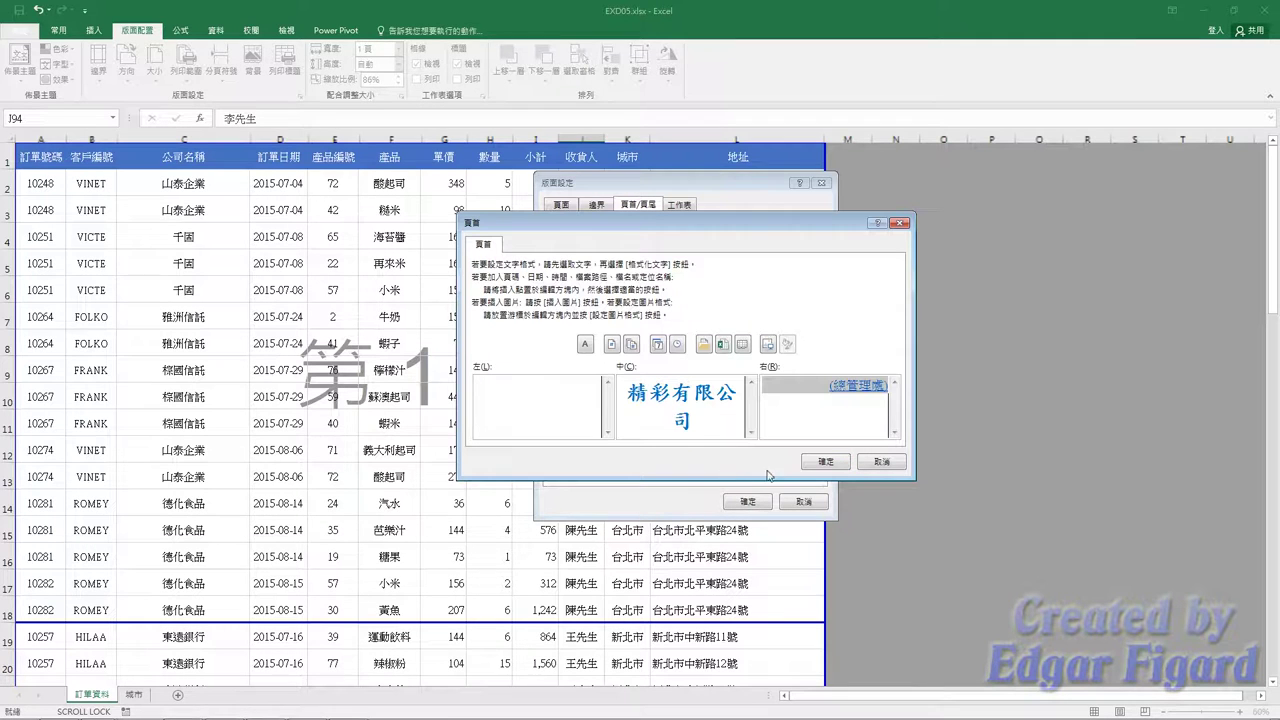
{"action": "left_click", "coordinate": [809, 462]}
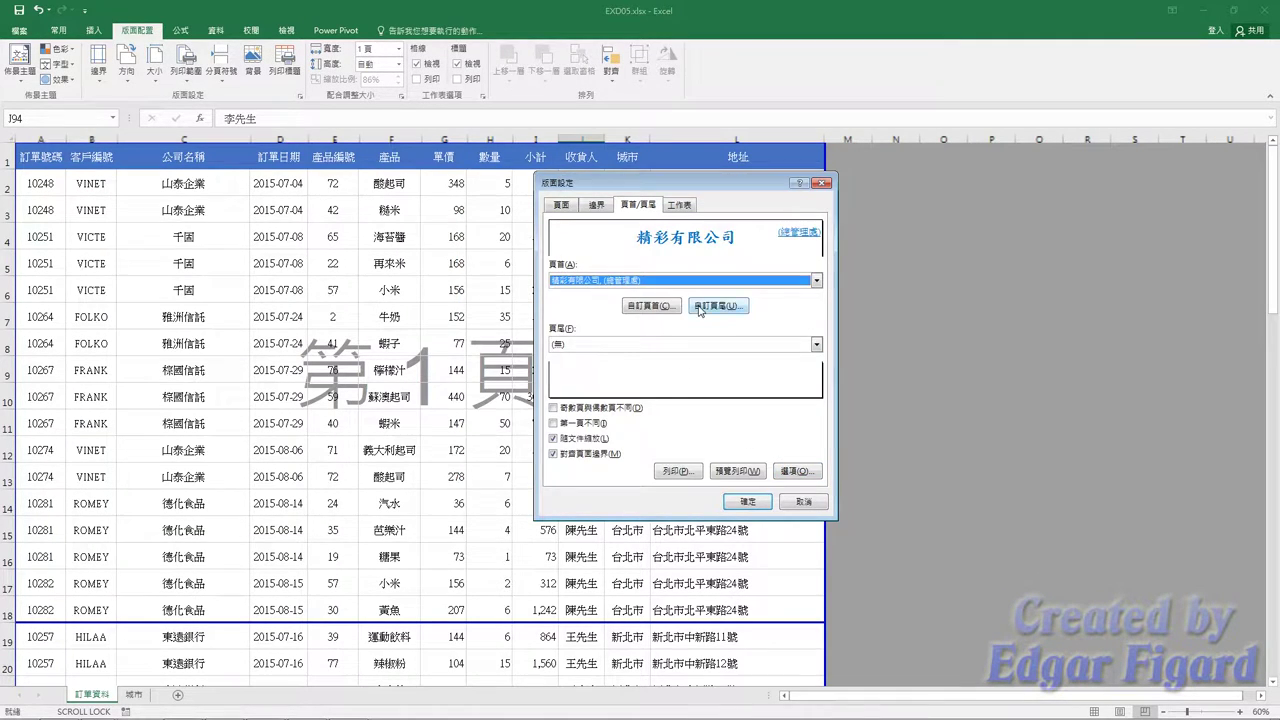
Create a centred footer reading 第 &[頁碼] 頁，共 &[總頁數] 頁 and apply the page setup.
{"action": "left_click", "coordinate": [686, 361]}
{"action": "left_click", "coordinate": [697, 379]}
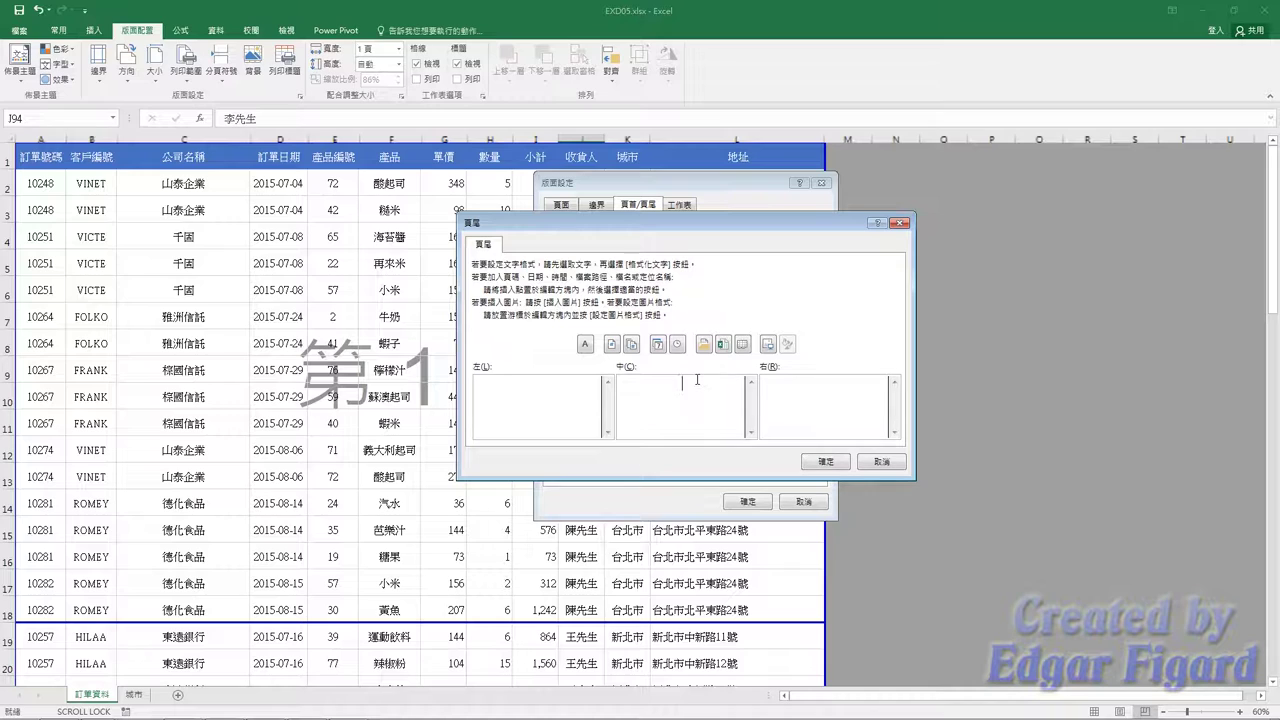
{"action": "type", "text": "第"}
{"action": "left_click", "coordinate": [611, 344]}
{"action": "type", "text": "頁"}
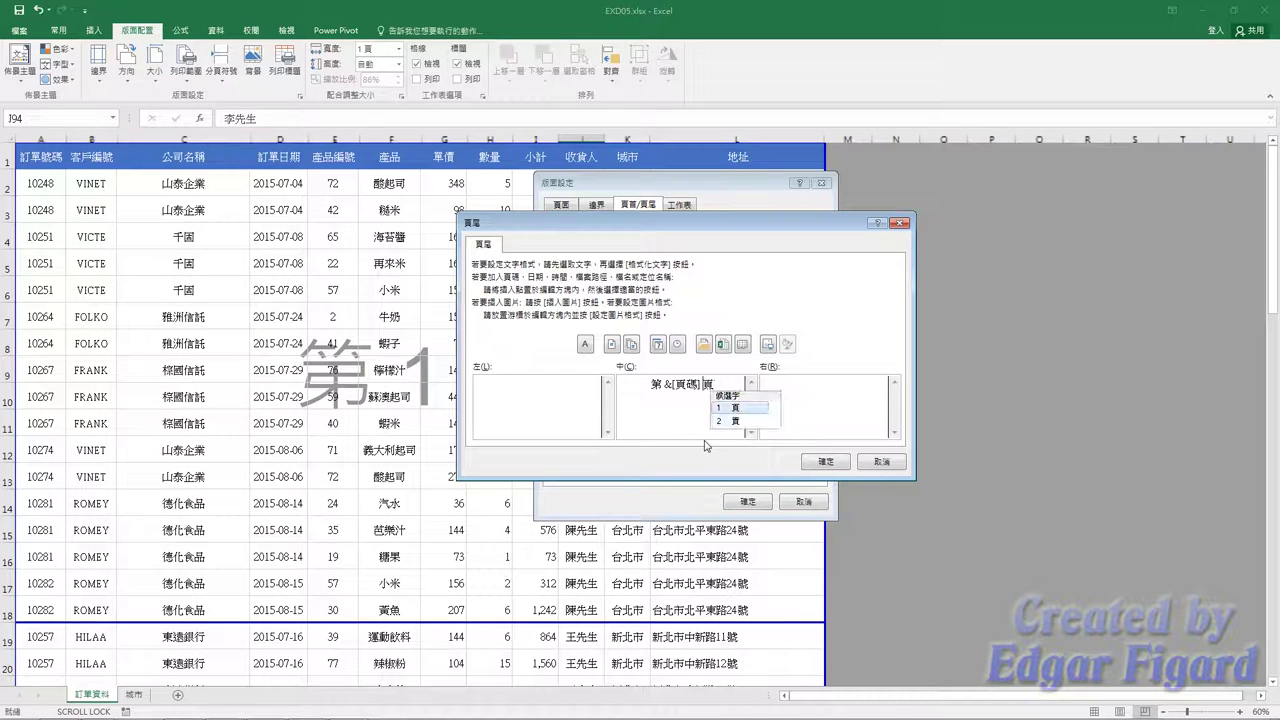
{"action": "type", "text": "，"}
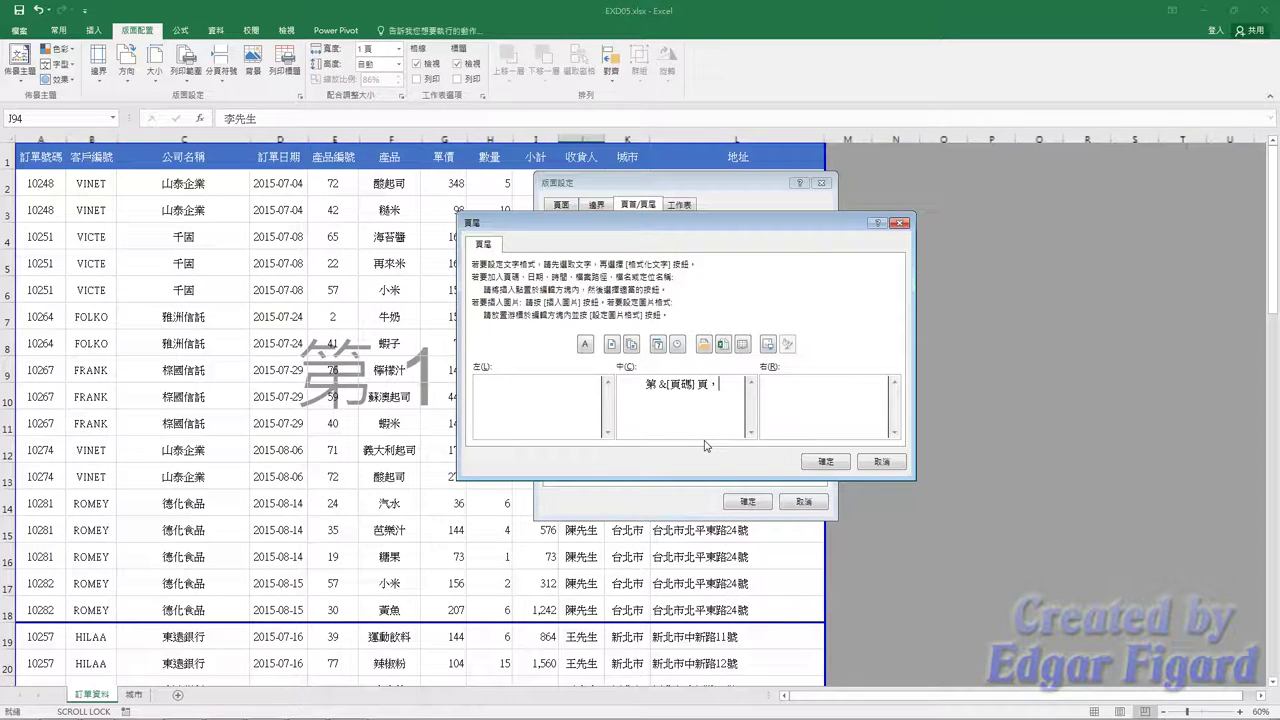
{"action": "type", "text": "共"}
{"action": "left_click", "coordinate": [631, 344]}
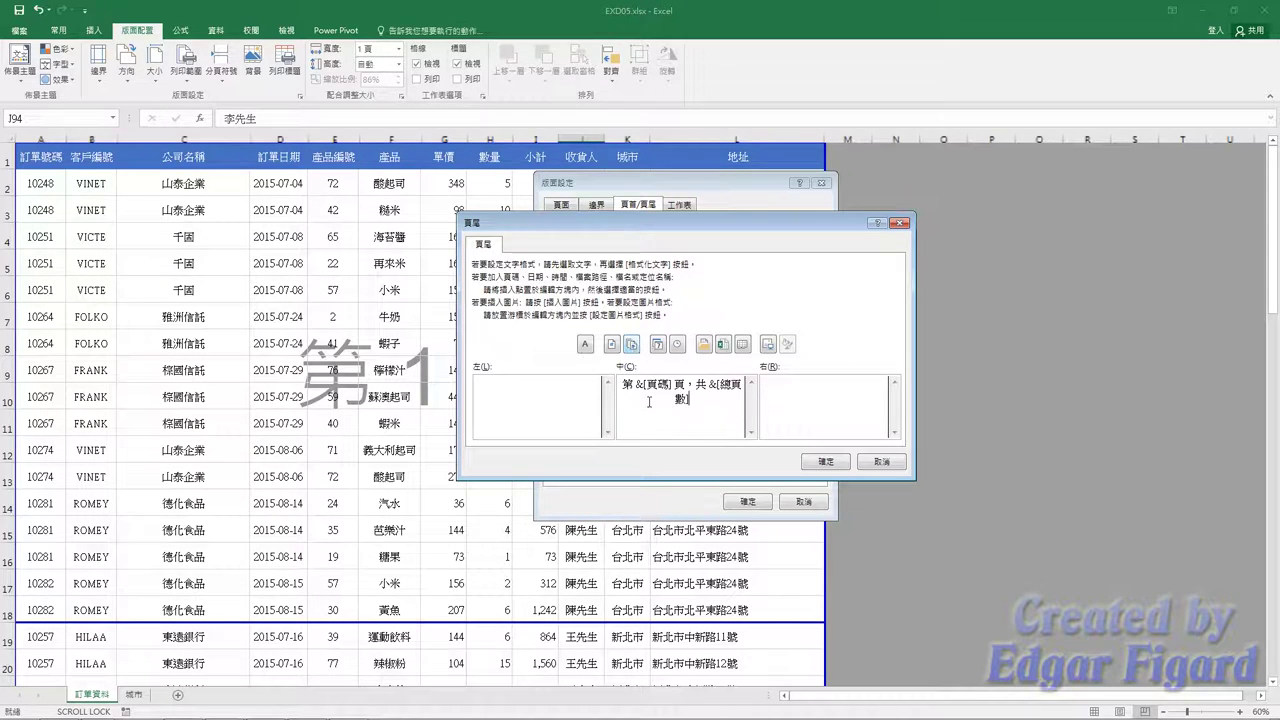
{"action": "type", "text": "頁"}
{"action": "left_click", "coordinate": [830, 464]}
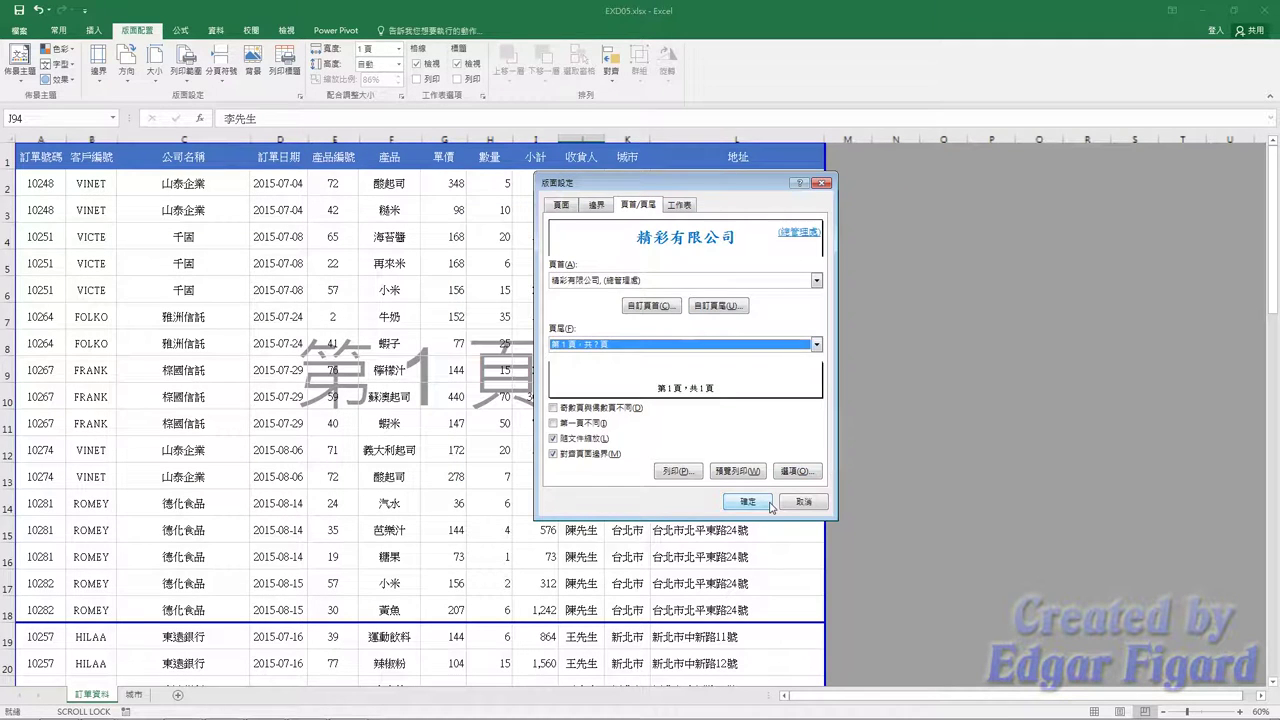
{"action": "left_click", "coordinate": [769, 503]}
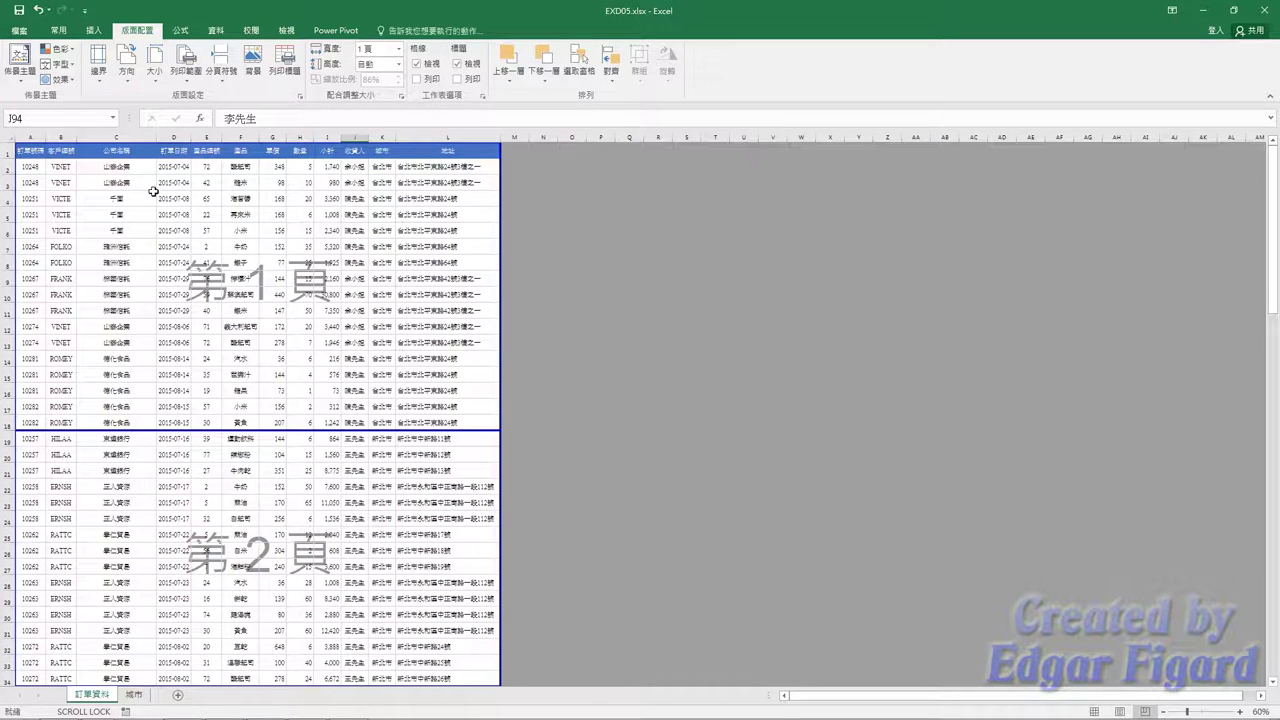
Save the workbook as EXa05.xlsx in the EX05 folder.
{"action": "left_click", "coordinate": [19, 30]}
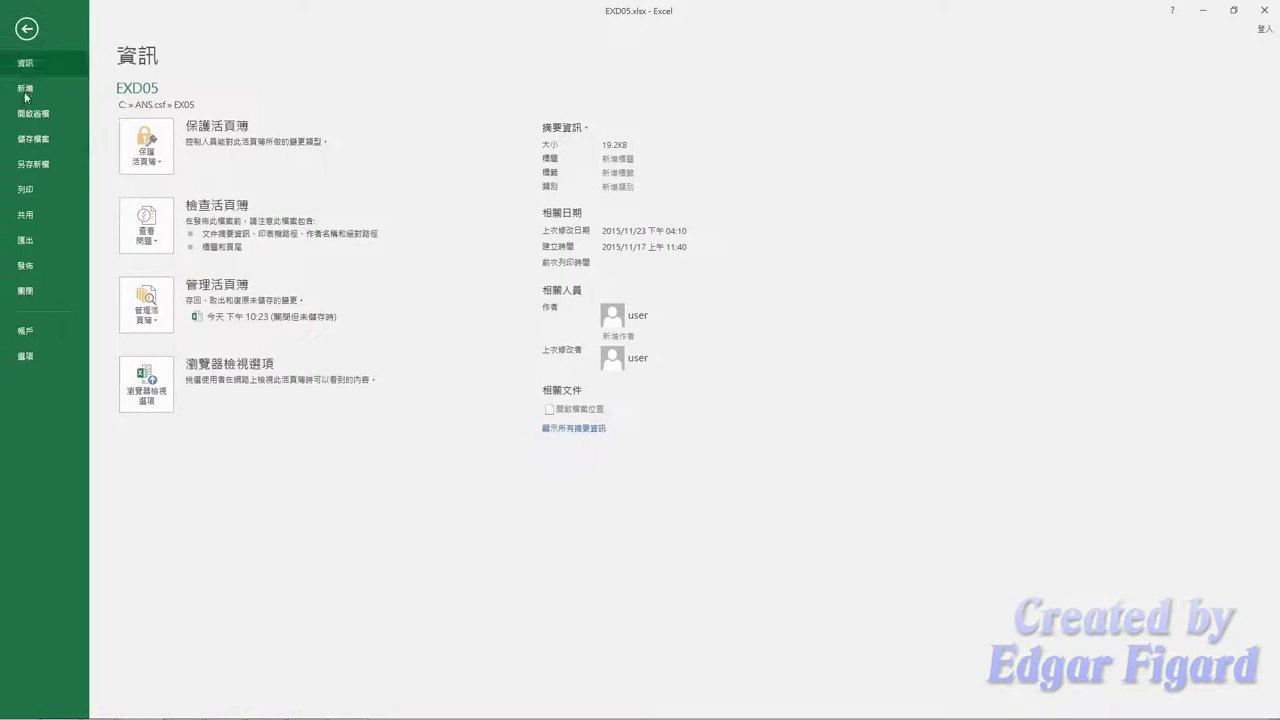
{"action": "left_click", "coordinate": [24, 165]}
{"action": "left_click", "coordinate": [350, 120]}
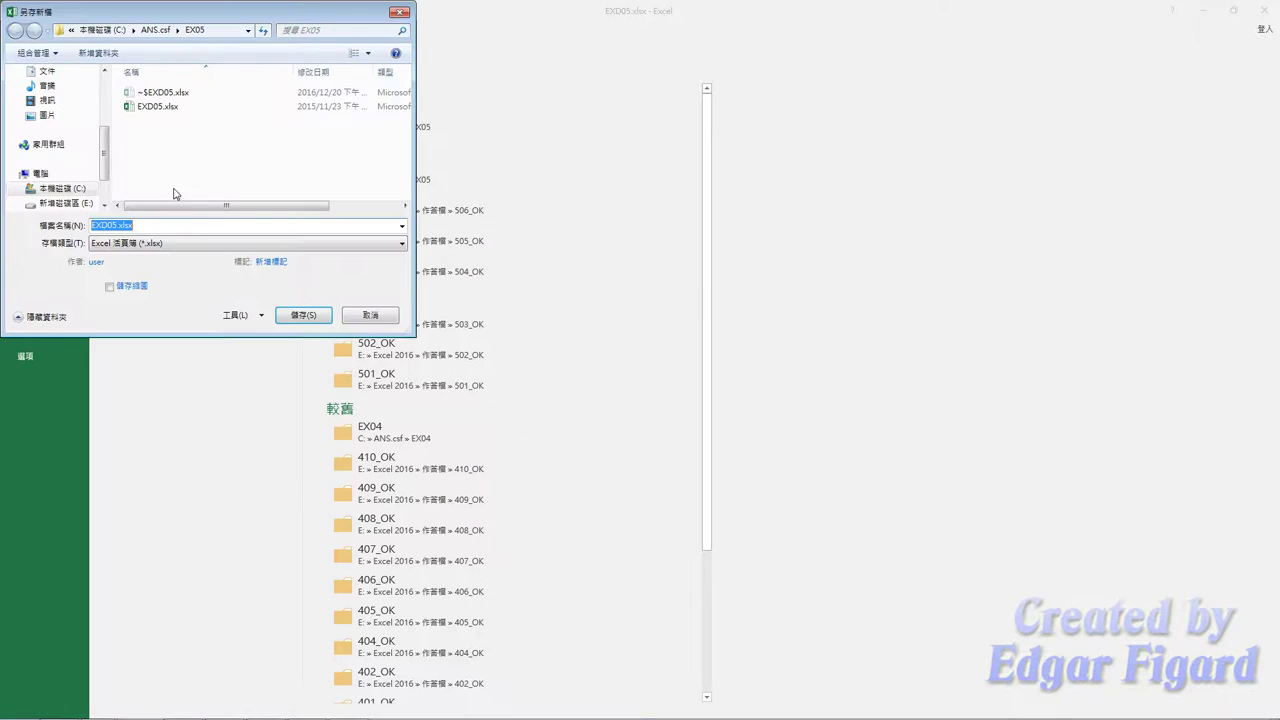
{"action": "left_click_drag", "start_coordinate": [100, 225], "coordinate": [107, 222]}
{"action": "type", "text": "a"}
{"action": "left_click", "coordinate": [297, 315]}
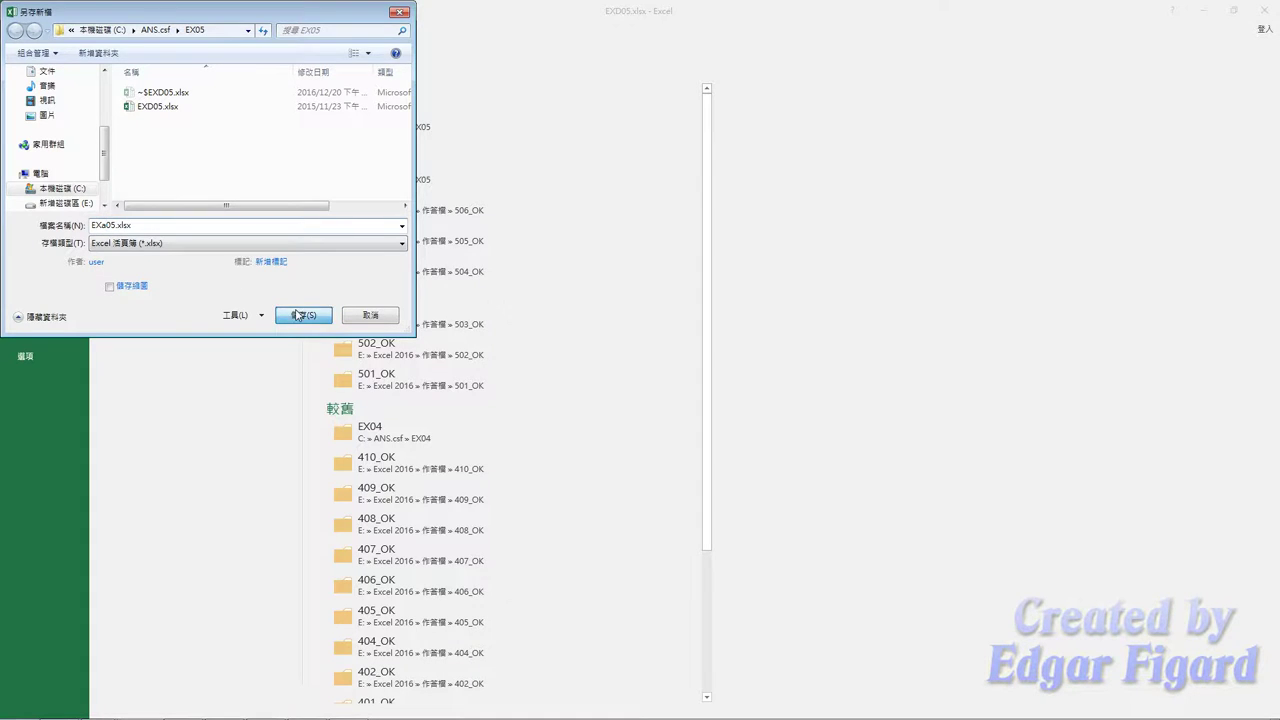
Close Excel and the folder window, then start grading question 506.
{"action": "left_click", "coordinate": [1264, 22]}
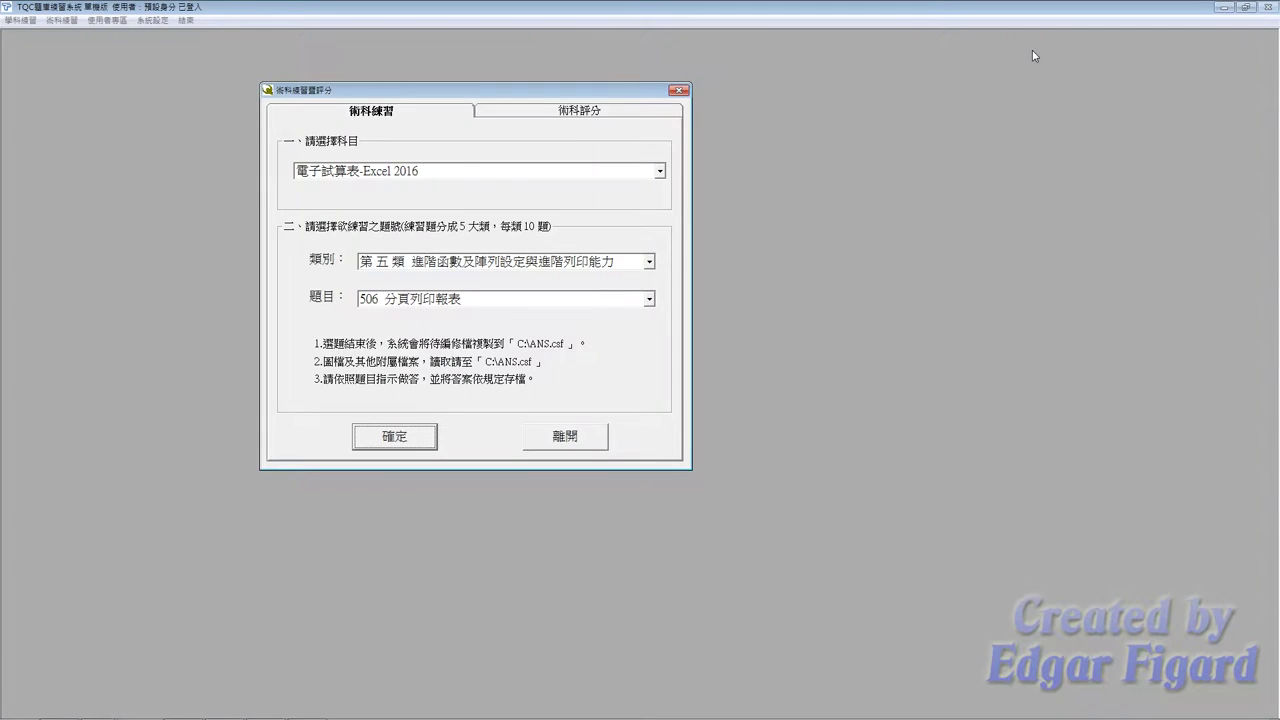
{"action": "left_click", "coordinate": [1225, 8]}
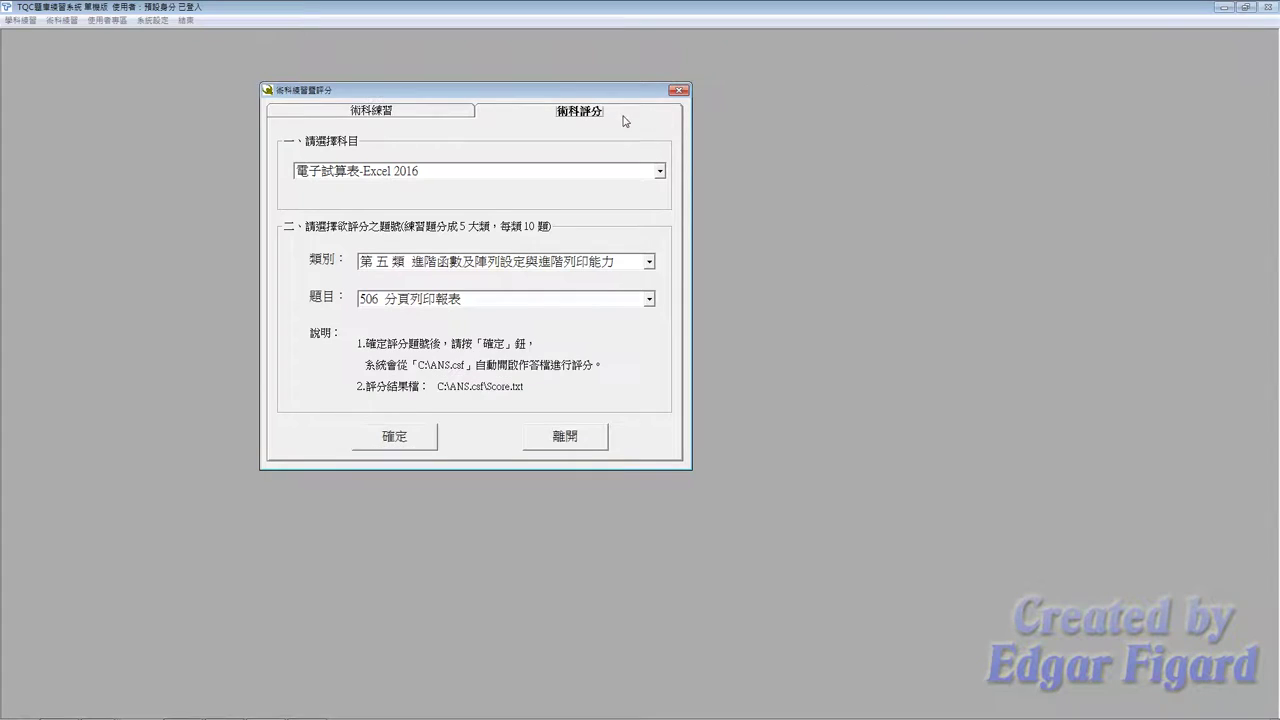
{"action": "left_click", "coordinate": [417, 440]}
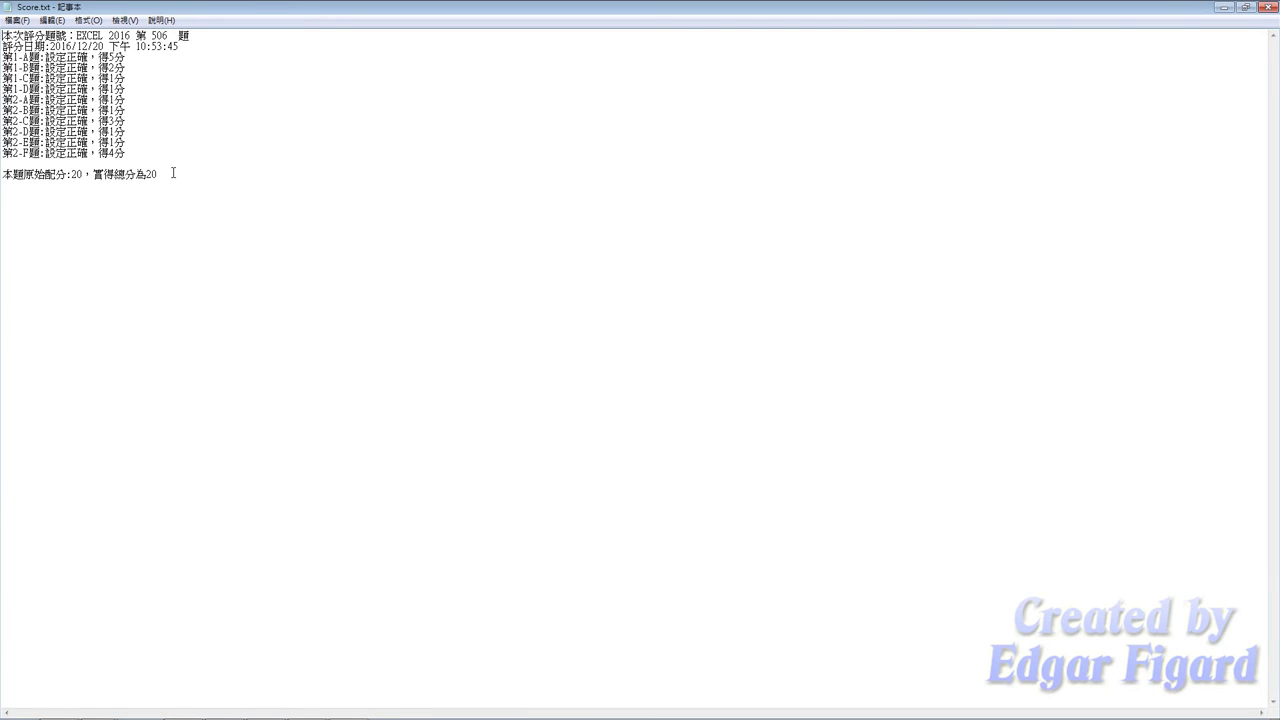
Select the final score line in Score.txt showing 20 out of 20.
{"action": "left_click_drag", "start_coordinate": [173, 174], "coordinate": [84, 174]}
{"action": "left_click", "coordinate": [28, 182]}
{"action": "double_click", "coordinate": [3, 174]}
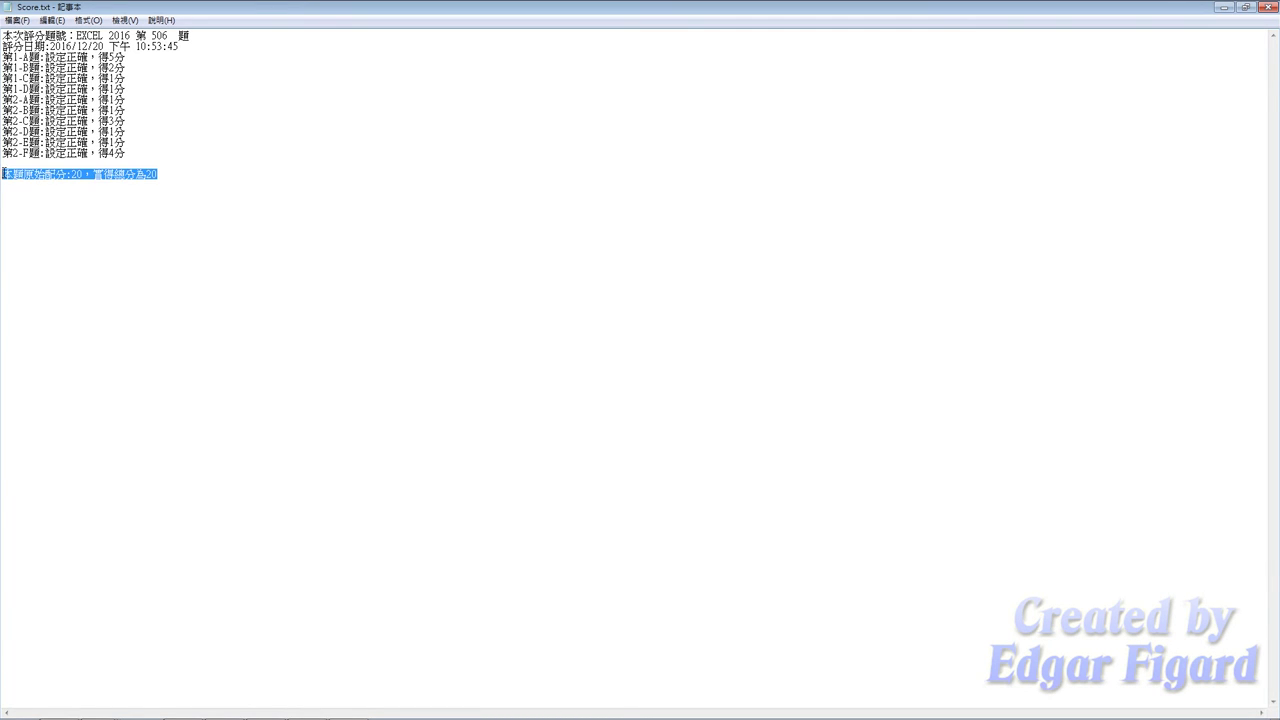